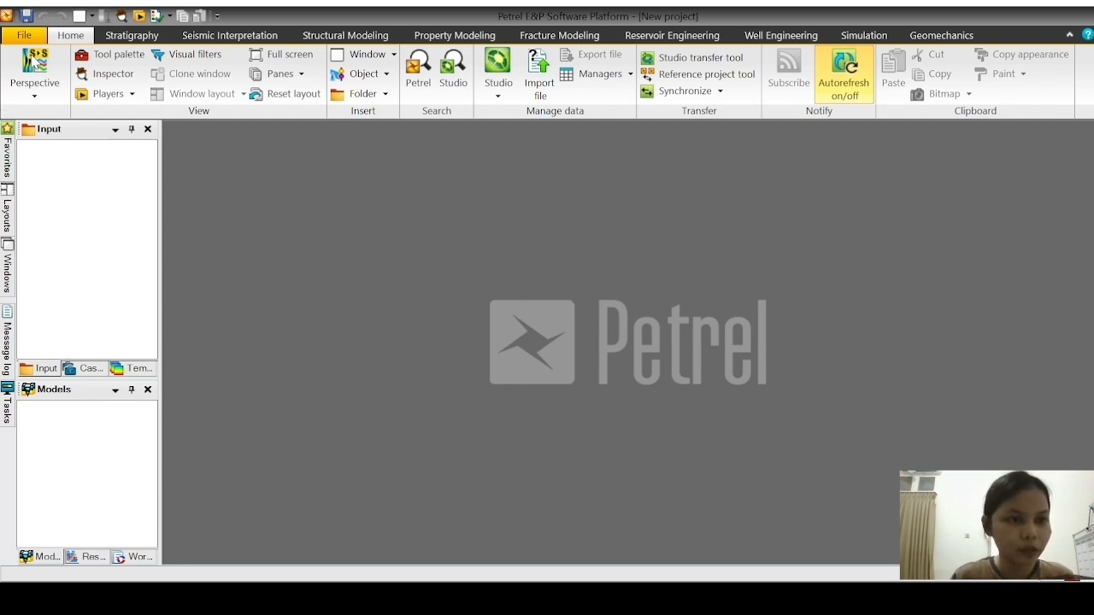
Step: Create well N-01 using wellhead X 859189, Y 47858 and the 10.85 m KB datum from the well trace text file
left_click(109, 36)
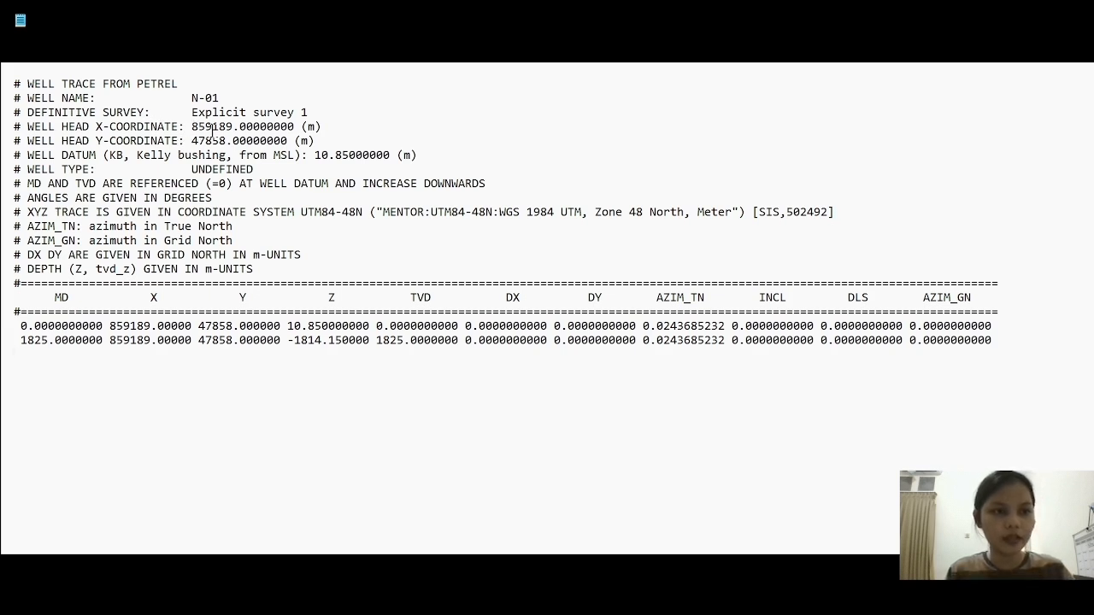
left_click_drag(193, 126, 296, 127)
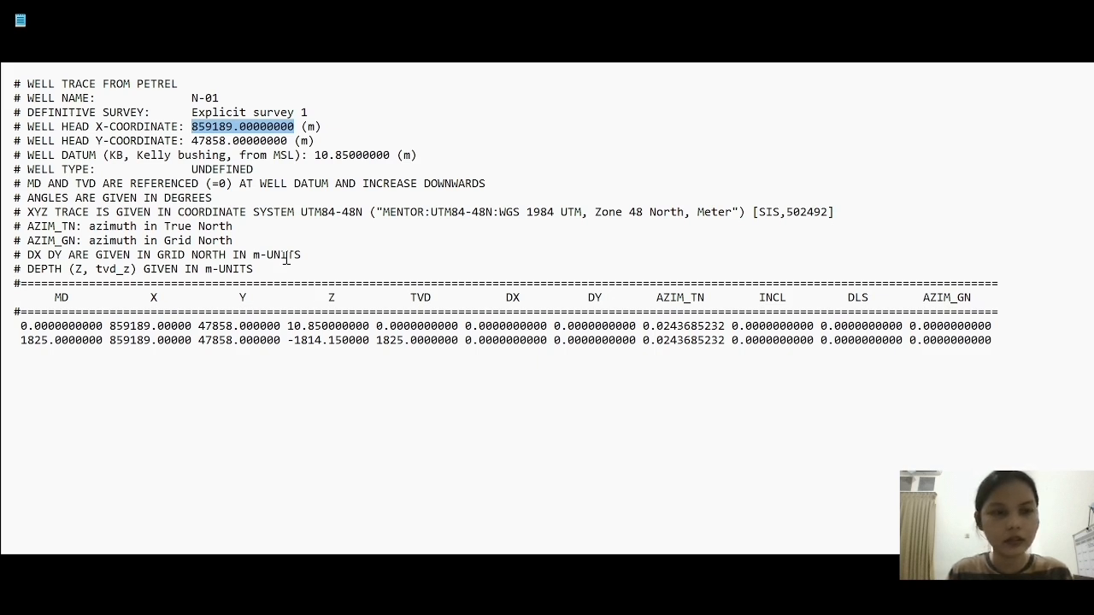
left_click_drag(192, 141, 290, 141)
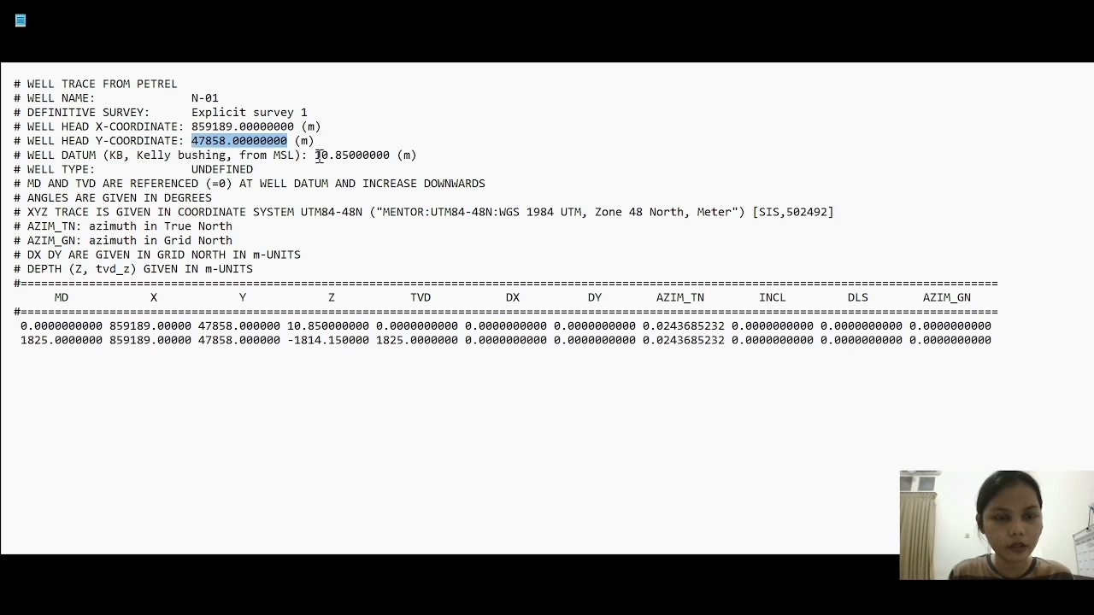
left_click_drag(316, 156, 392, 159)
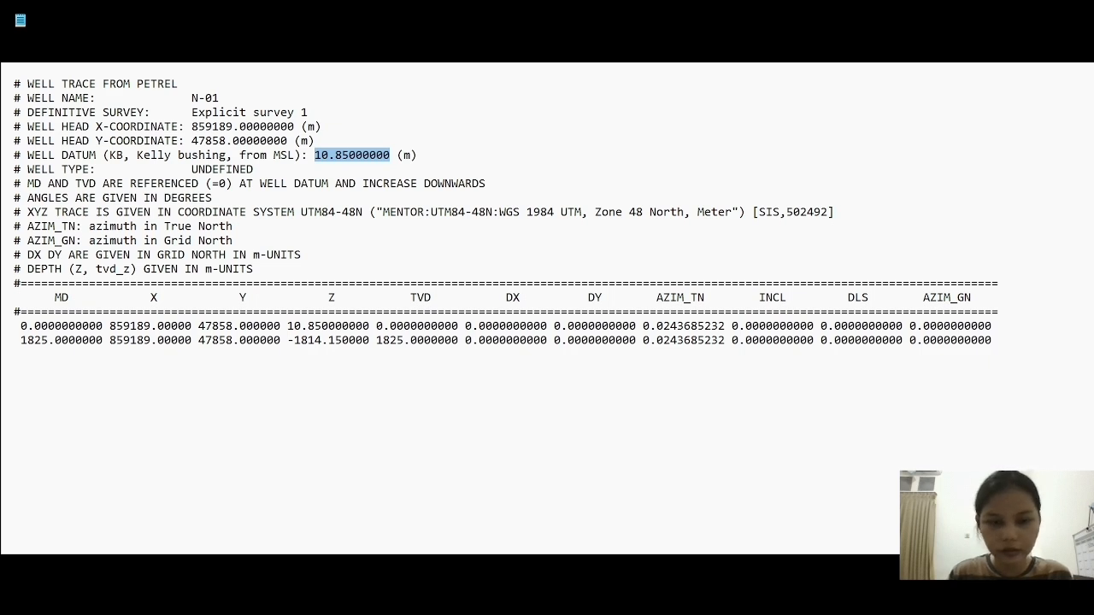
key("alt+Tab")
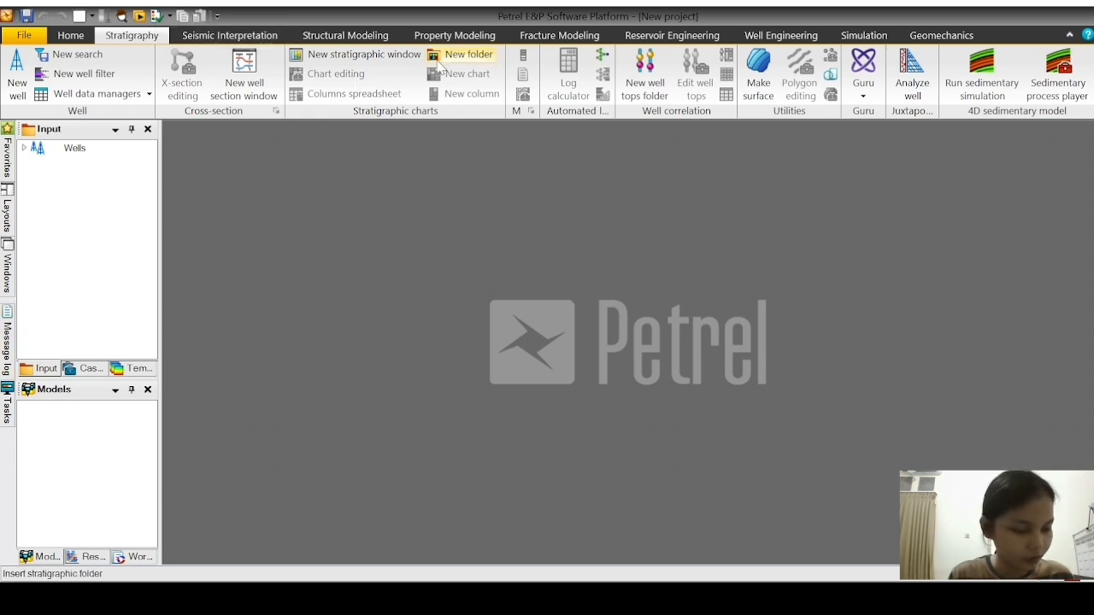
Step: Open a new well section window, set its depth domain to MD, and display well N-01 in it
left_click(71, 35)
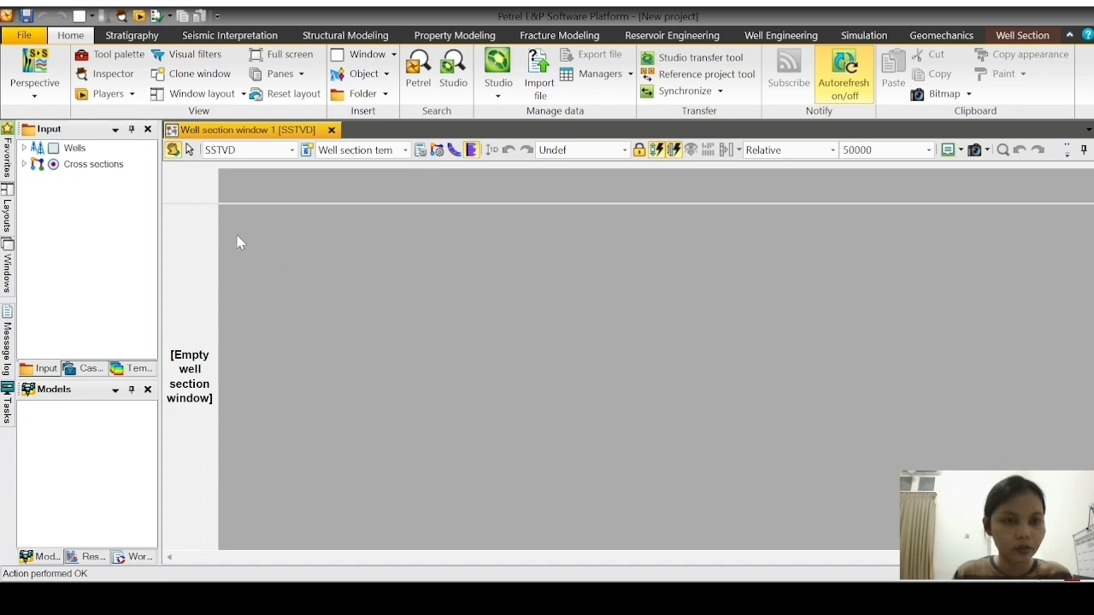
left_click(290, 150)
left_click(271, 167)
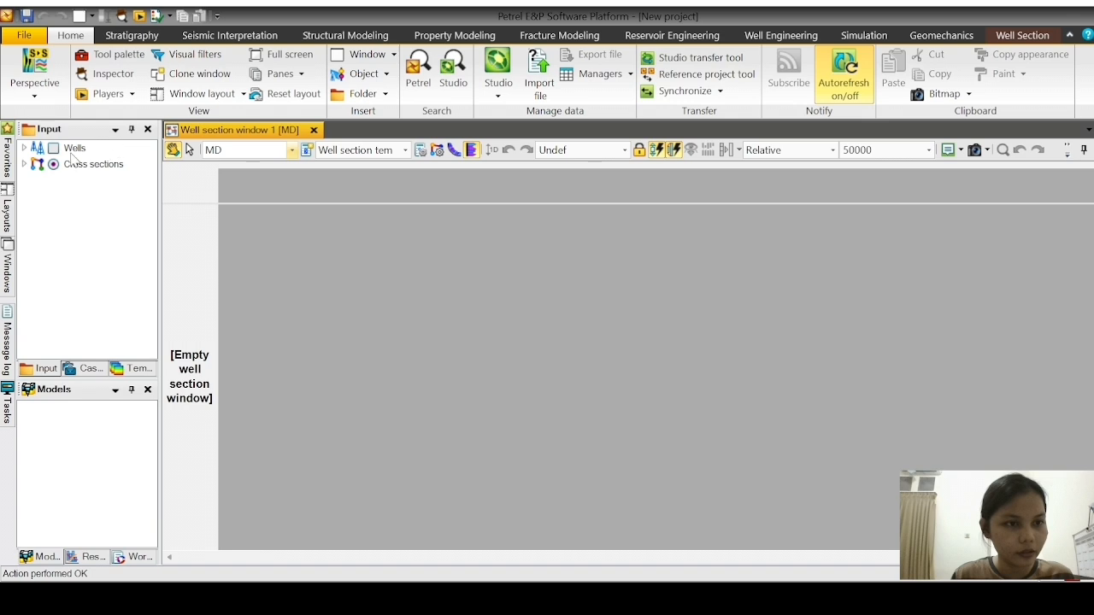
left_click(25, 148)
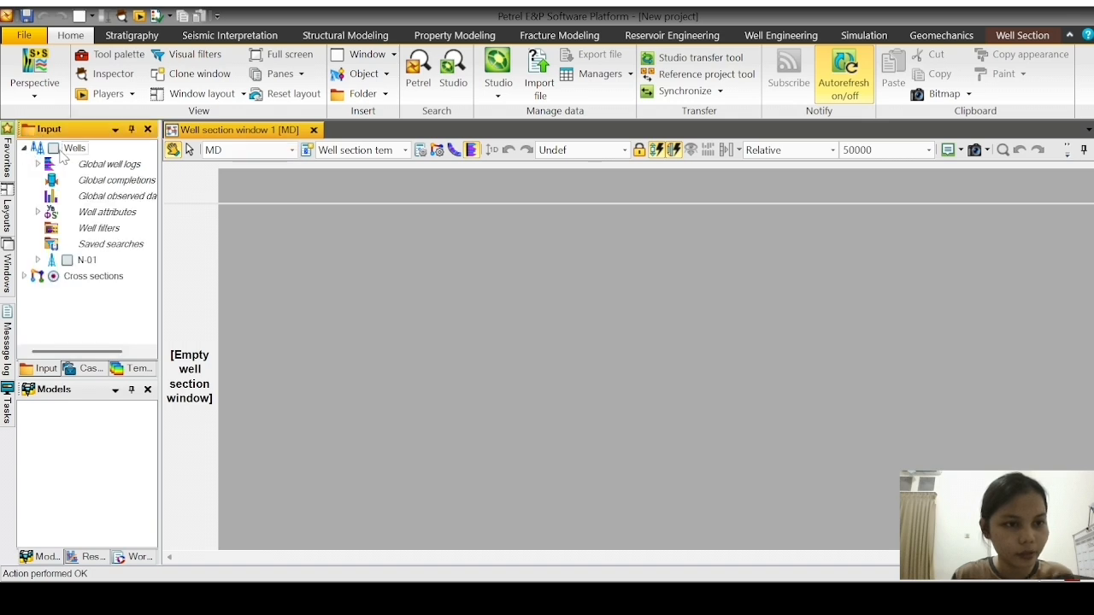
left_click(53, 149)
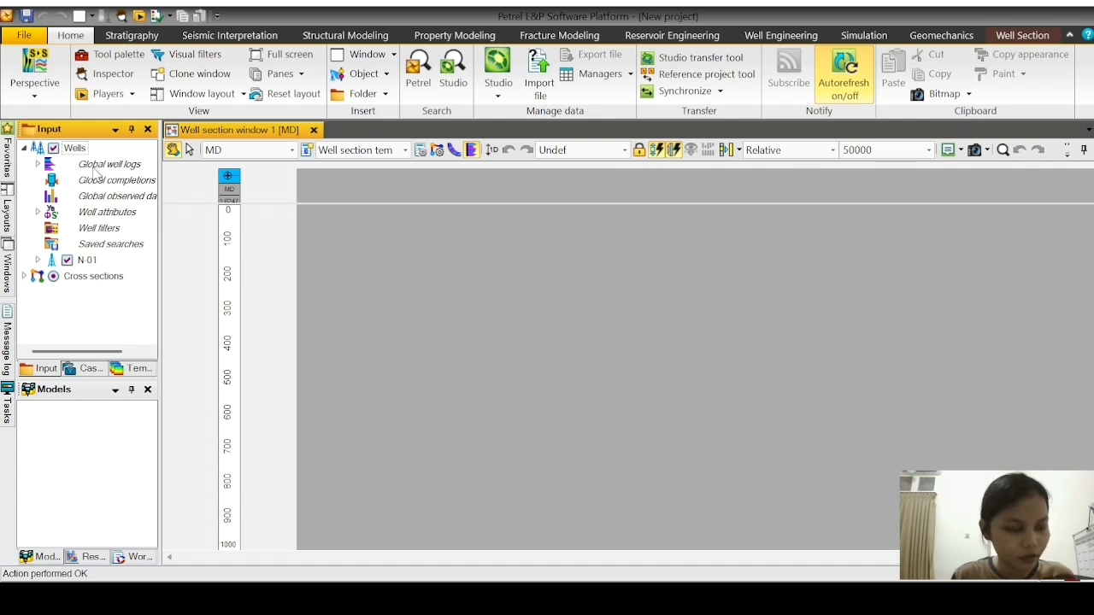
Step: Import the well logs into well N-01 and display all global well logs in the section
left_click(37, 260)
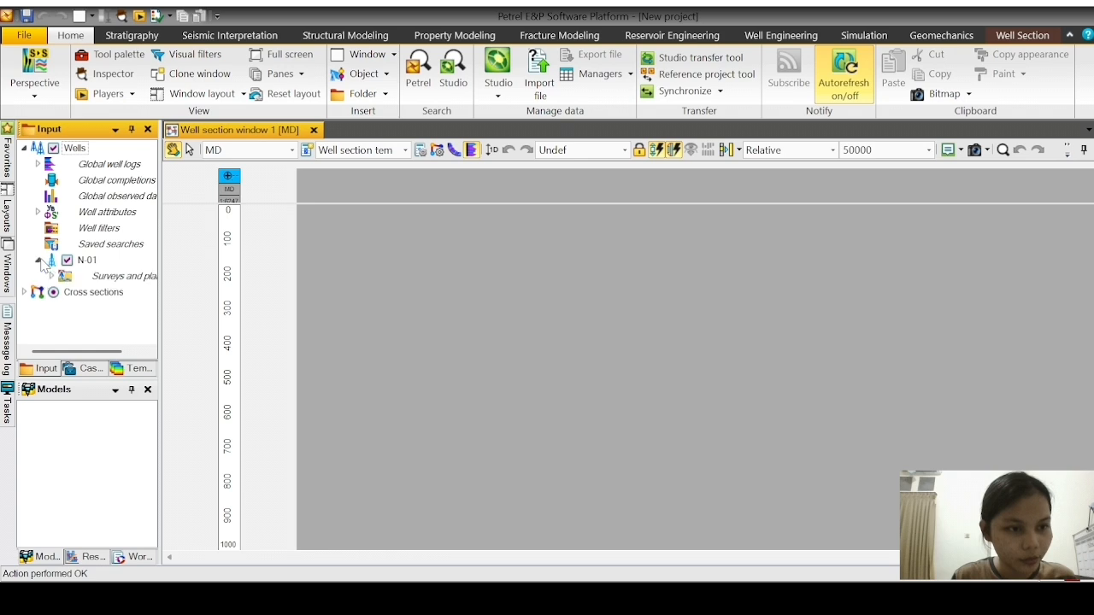
left_click(52, 276)
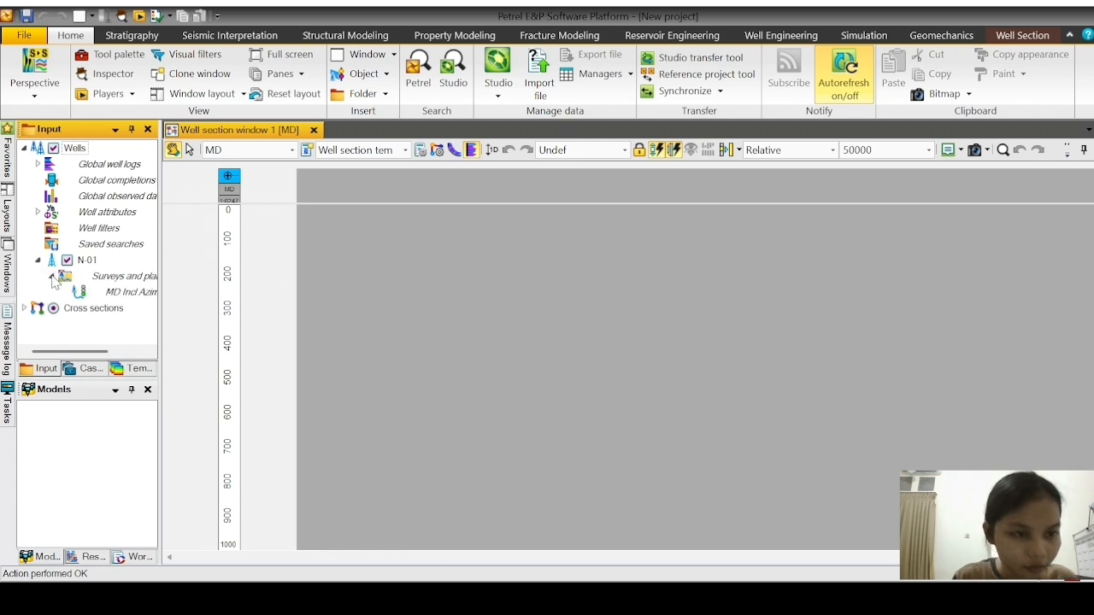
left_click(52, 277)
left_click(88, 261)
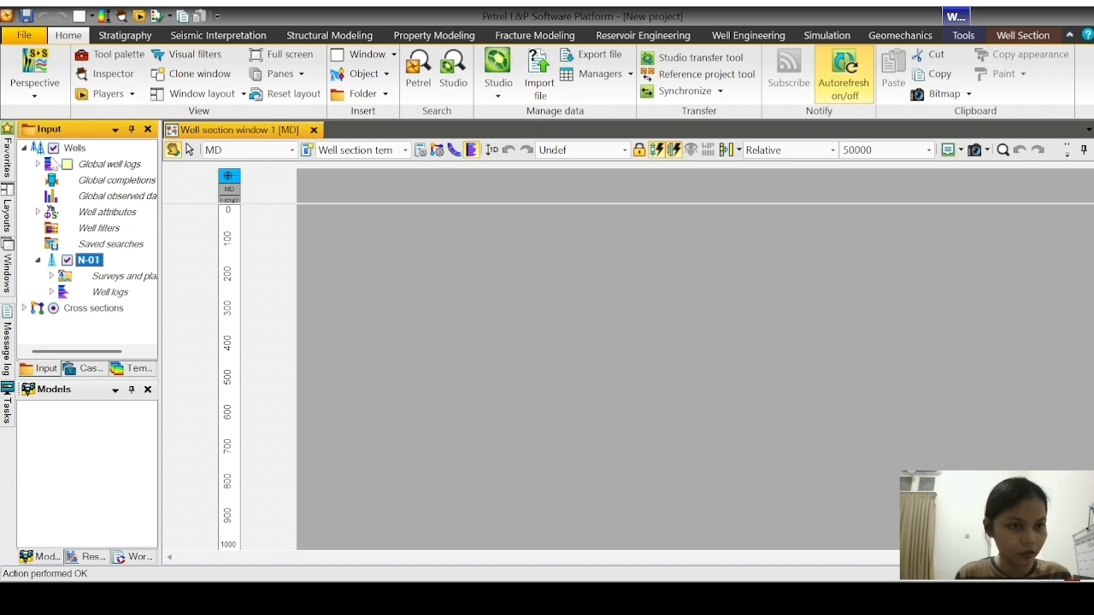
left_click(69, 167)
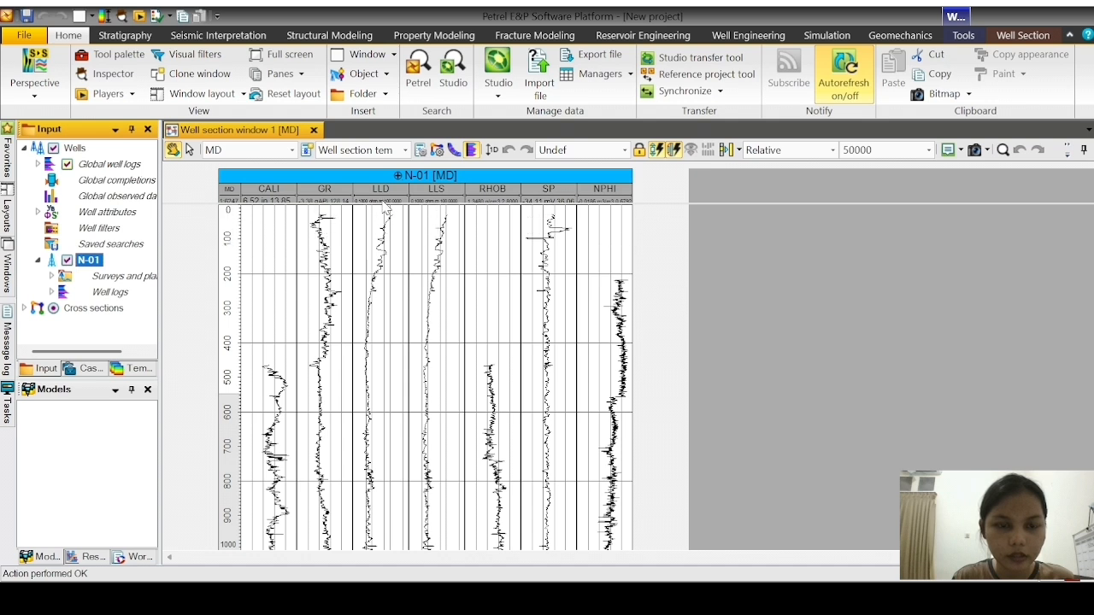
Step: Group the section template's logs into SP/CALI/GR, LLS/LLD and NPHI/RHOB tracks, giving the curves distinct colours
left_click(420, 150)
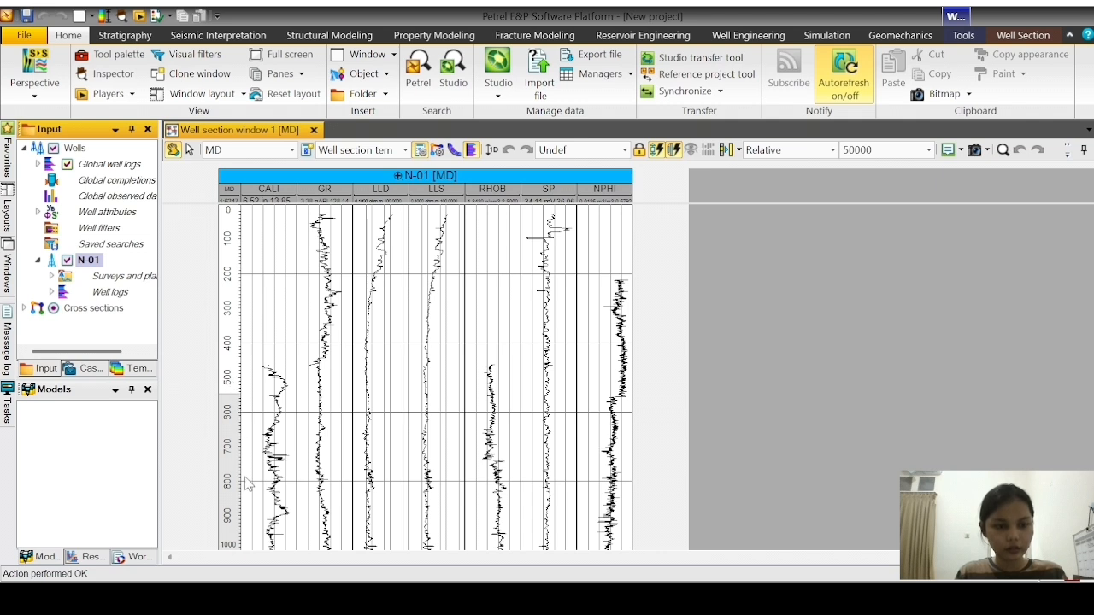
left_click(664, 566)
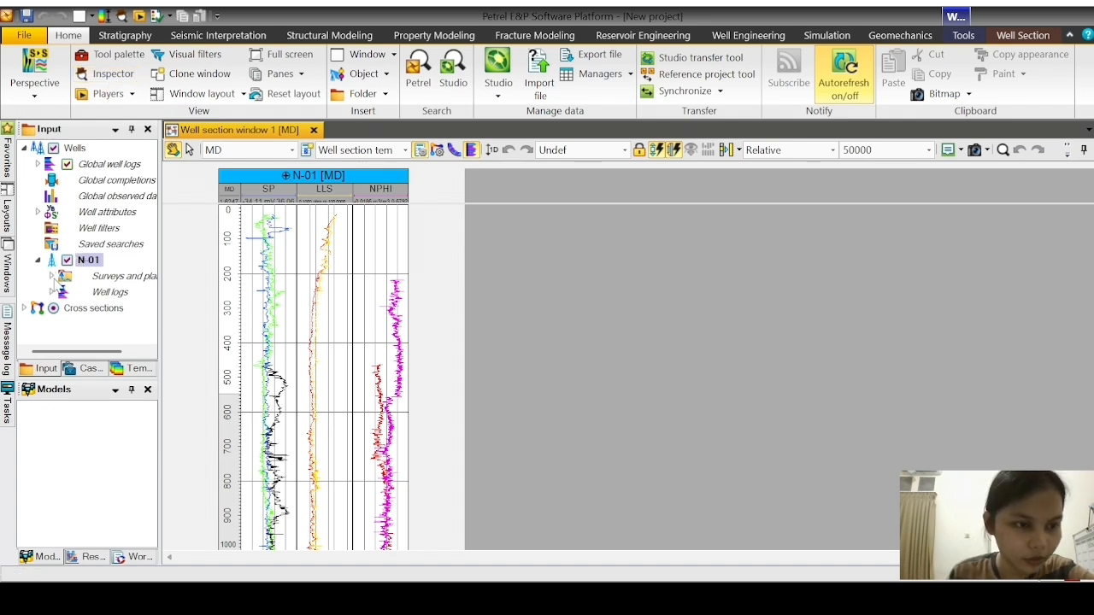
Step: Set the display scale of N-01's GR log to 7.58–117.18 gAPI
left_click(53, 289)
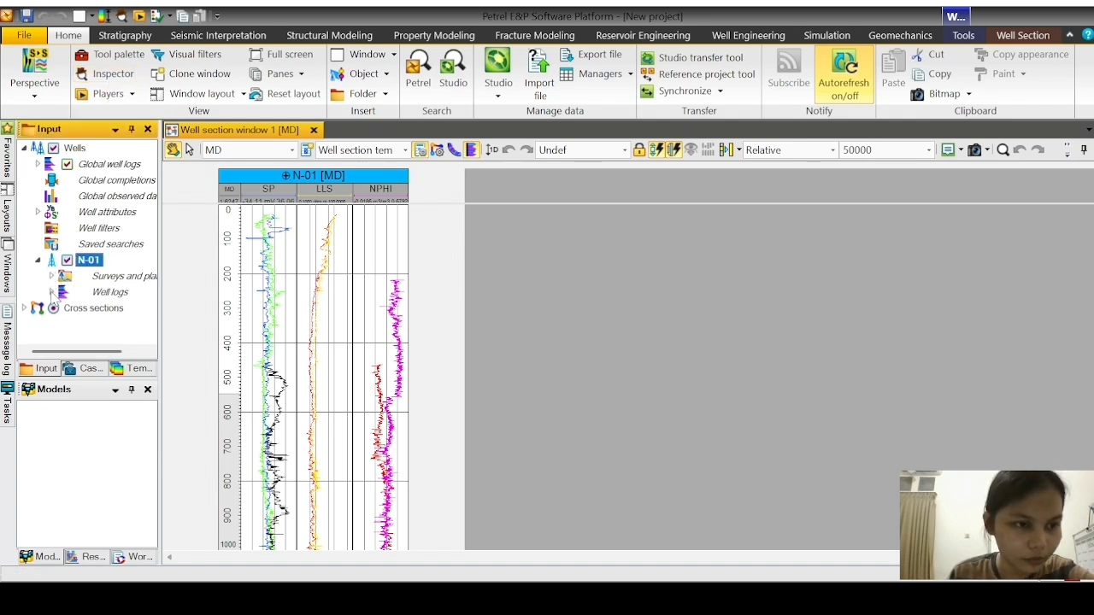
left_click(51, 291)
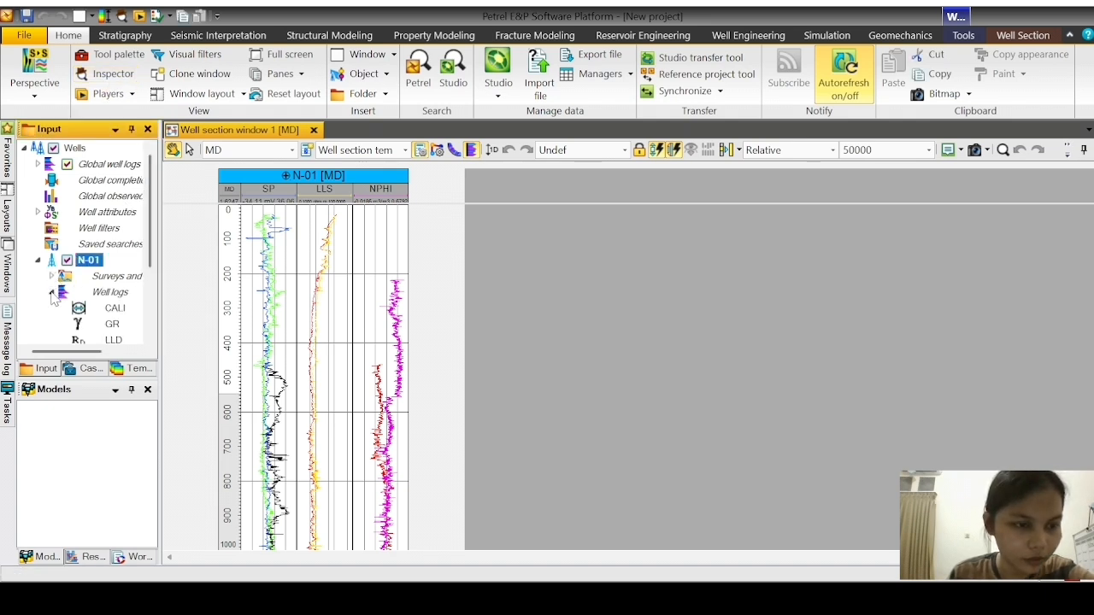
left_click(113, 325)
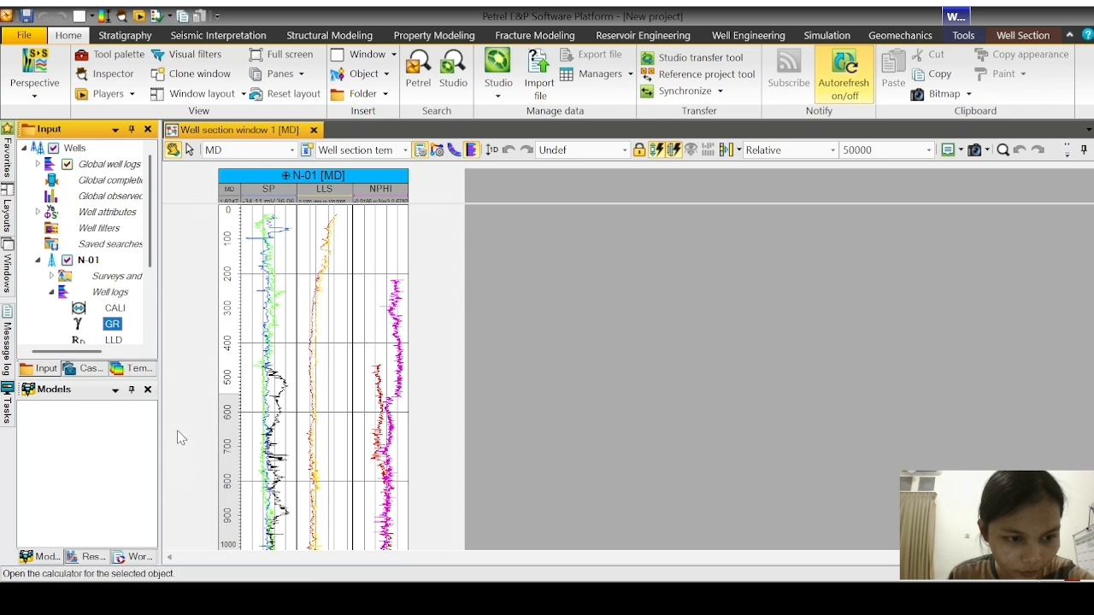
left_click(189, 385)
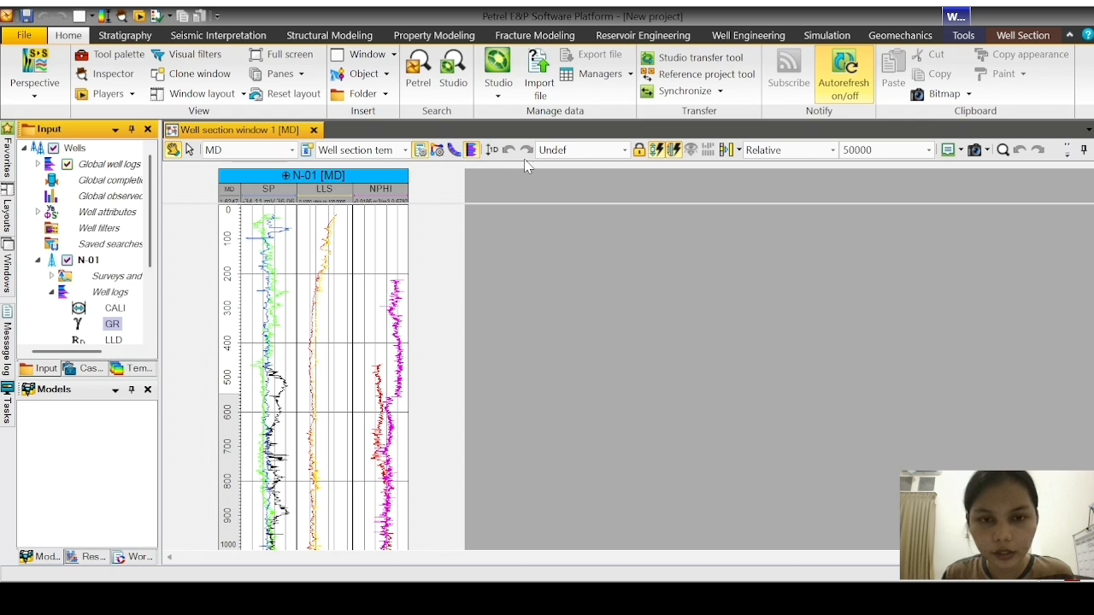
left_click(211, 459)
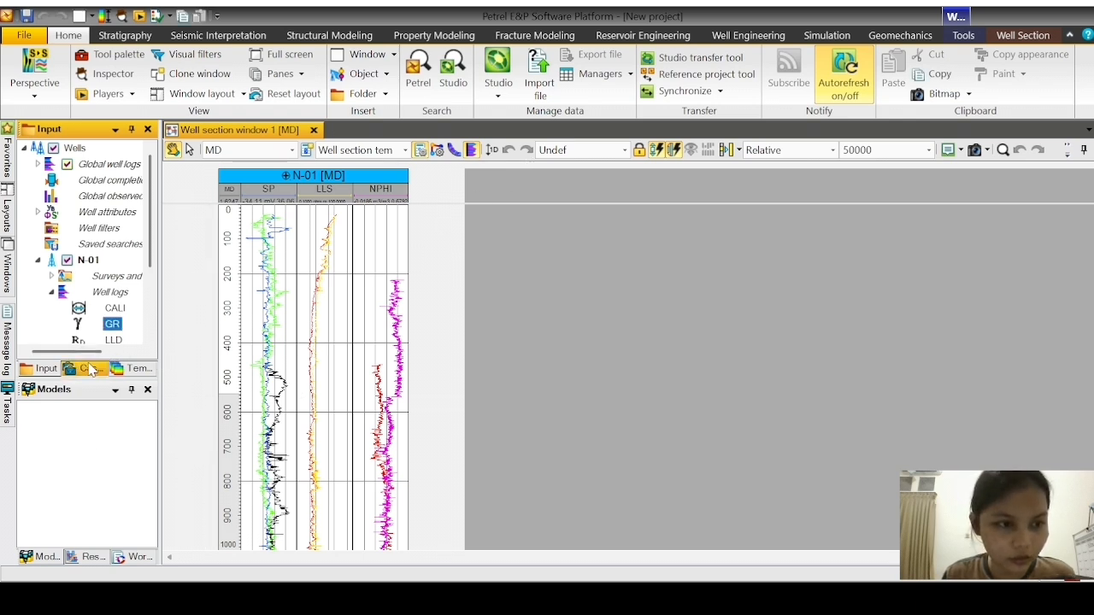
Step: Set the display scale of N-01's CALI log to 7.13–13.24 in
left_click(111, 312)
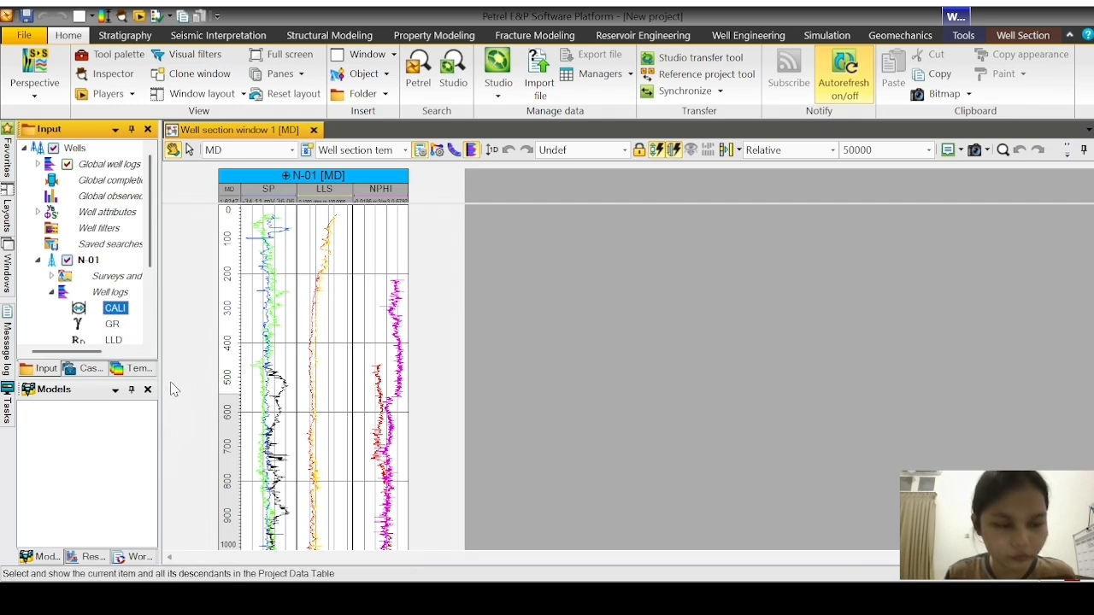
left_click(174, 303)
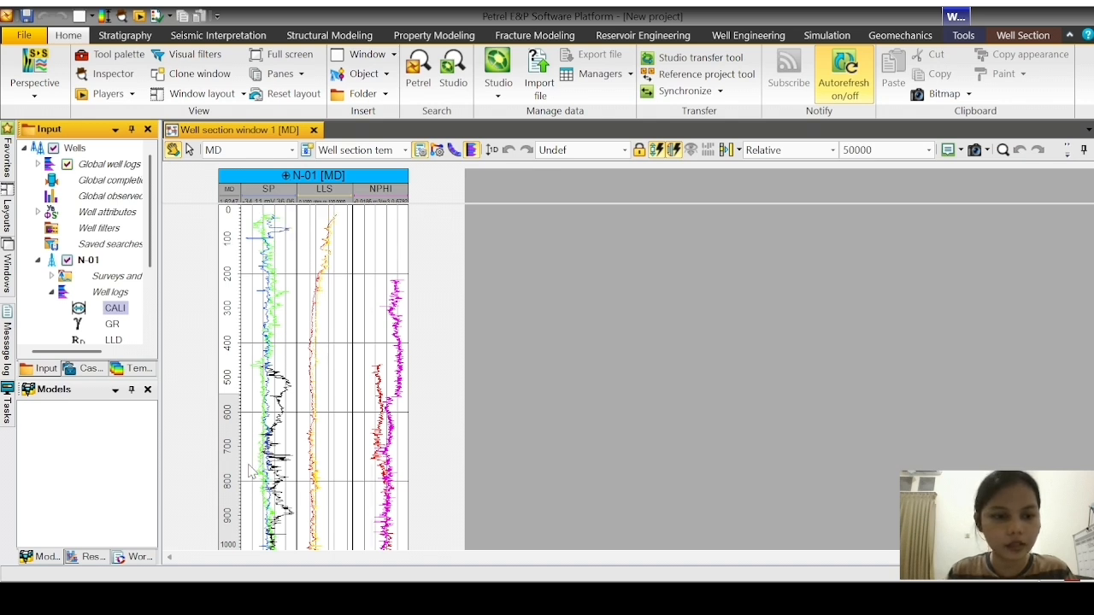
mouse_move(250, 473)
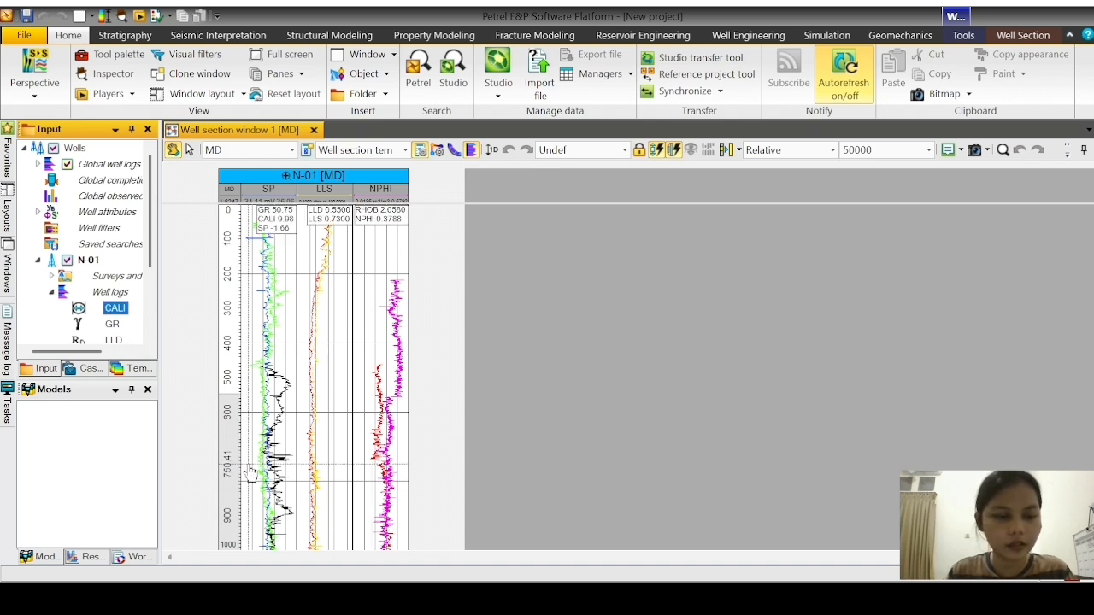
Step: Reverse the display scale of N-01's SP log so it runs from 30.21 to -28.26 mV
left_click_drag(151, 257, 151, 318)
left_click(111, 293)
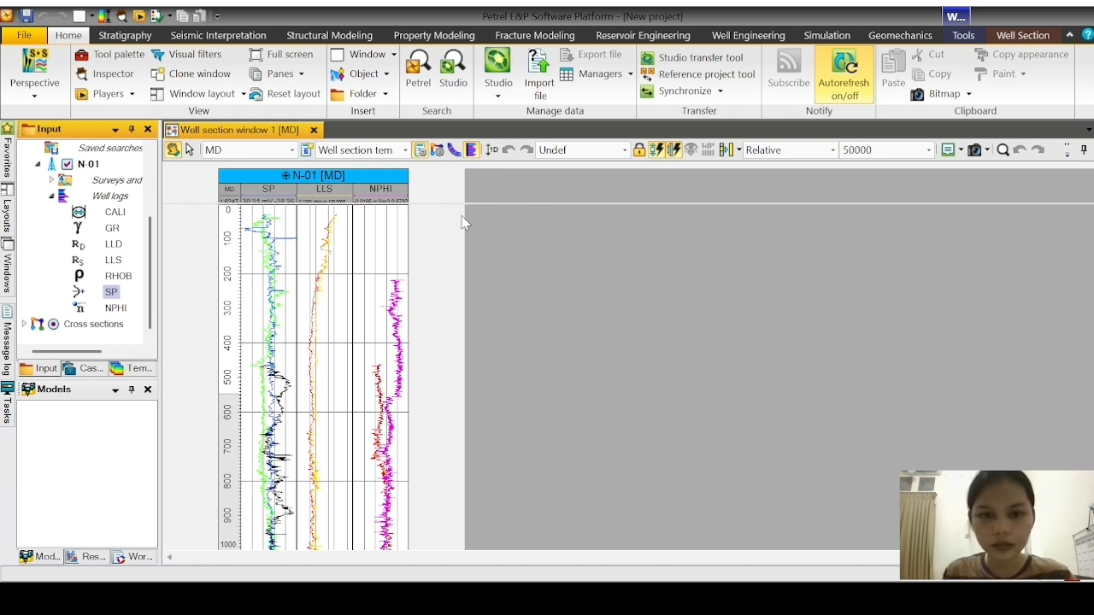
left_click(259, 498)
Step: Set the resistivity display scales of N-01 to 0.3210–20.7290 ohm.m for LLD and 0.4430–31.3710 ohm.m for LLS
left_click(114, 245)
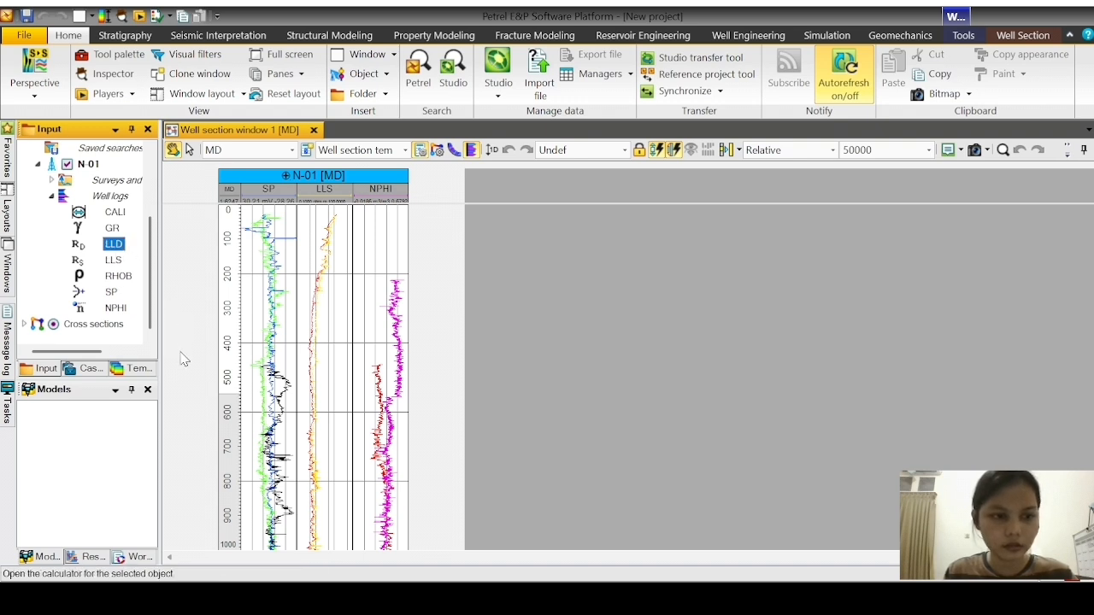
left_click(190, 389)
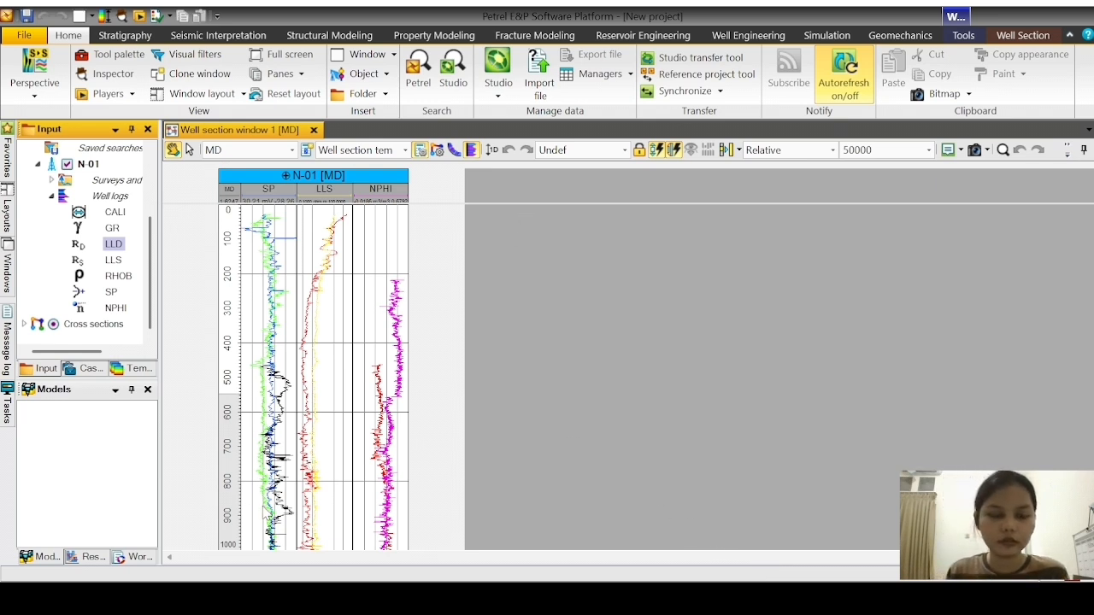
left_click(262, 506)
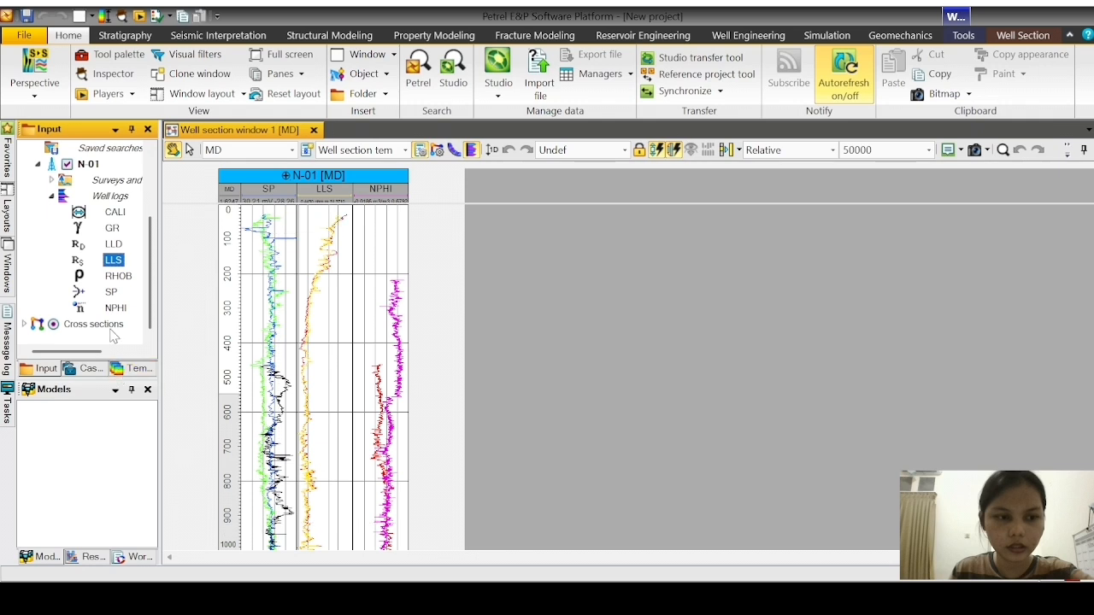
Step: Set the RHOB display scale to 1.4690–2.6790 g/cm3 and the reversed NPHI scale to 0.6210–0.0396 m3/m3
left_click(117, 276)
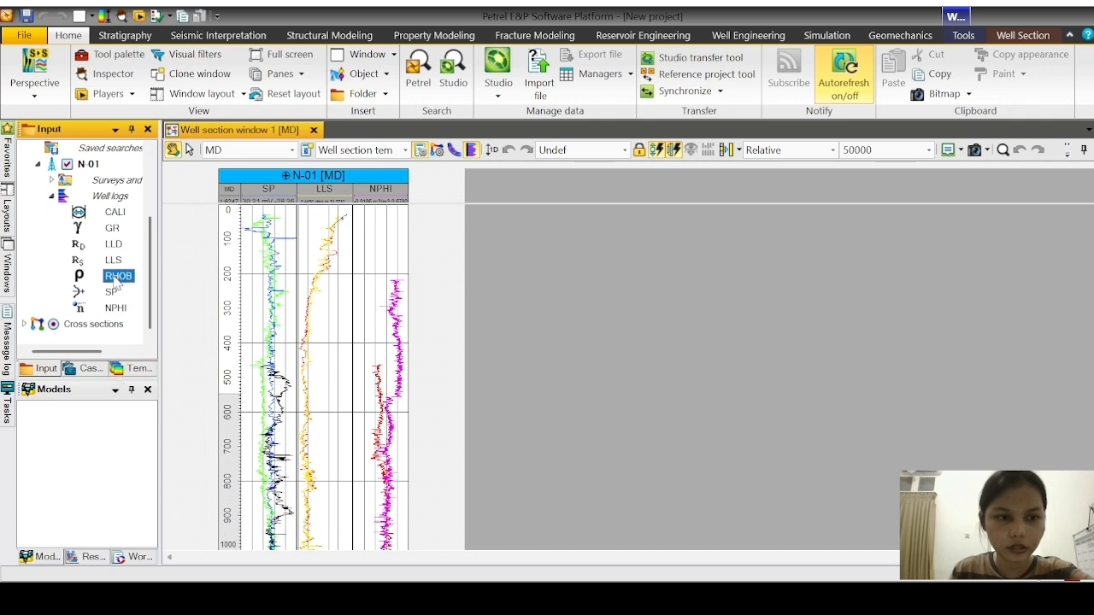
left_click(175, 424)
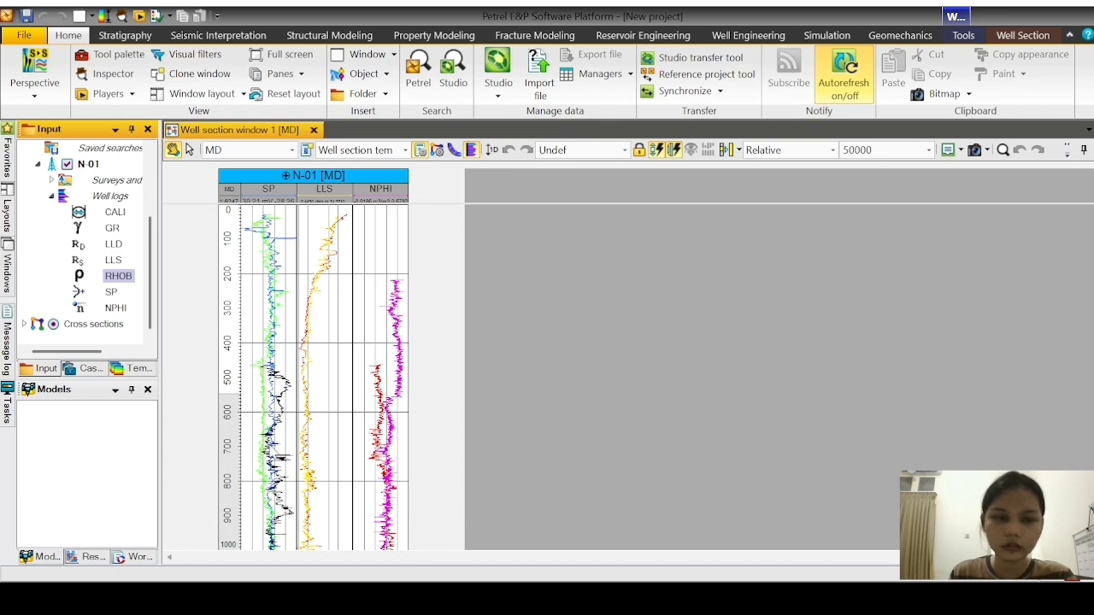
left_click(117, 308)
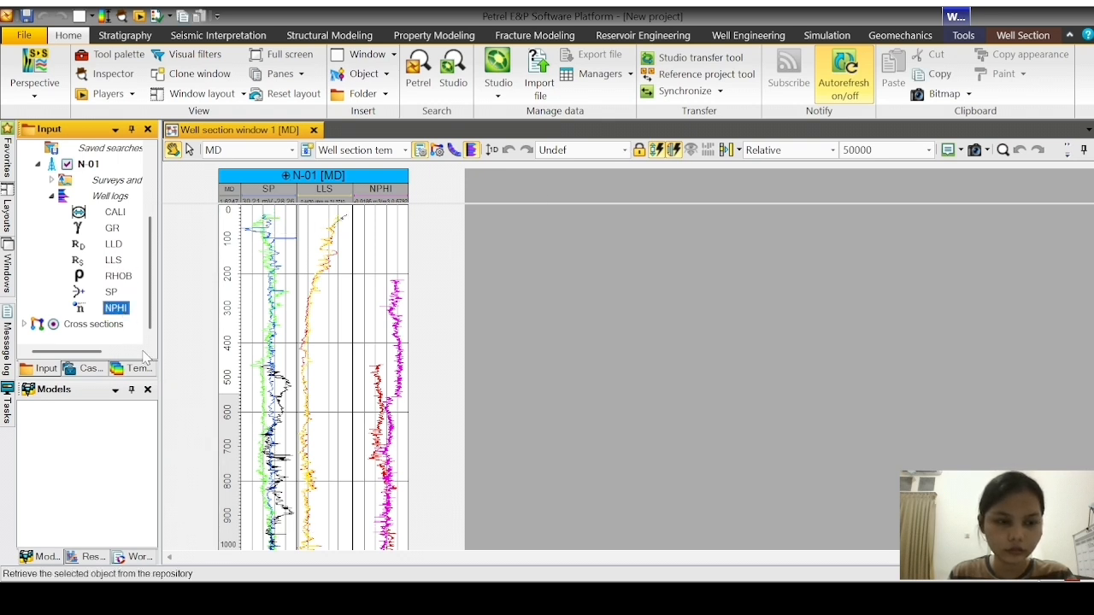
left_click(177, 449)
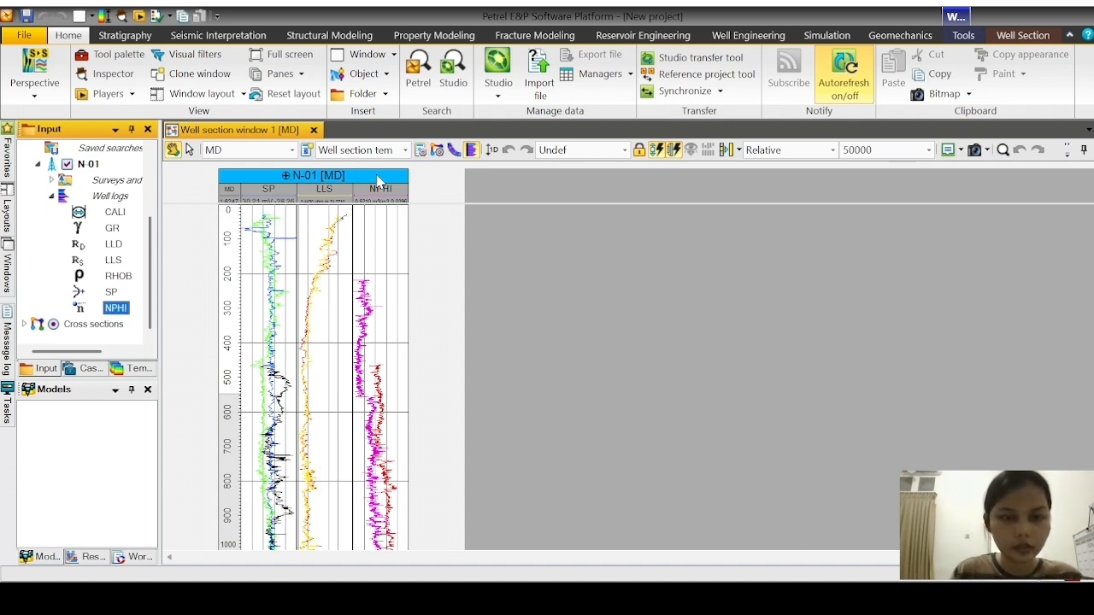
Step: Widen the three log tracks of the N-01 section and enlarge the header area to show every log's name and scale
left_click_drag(471, 209, 436, 219)
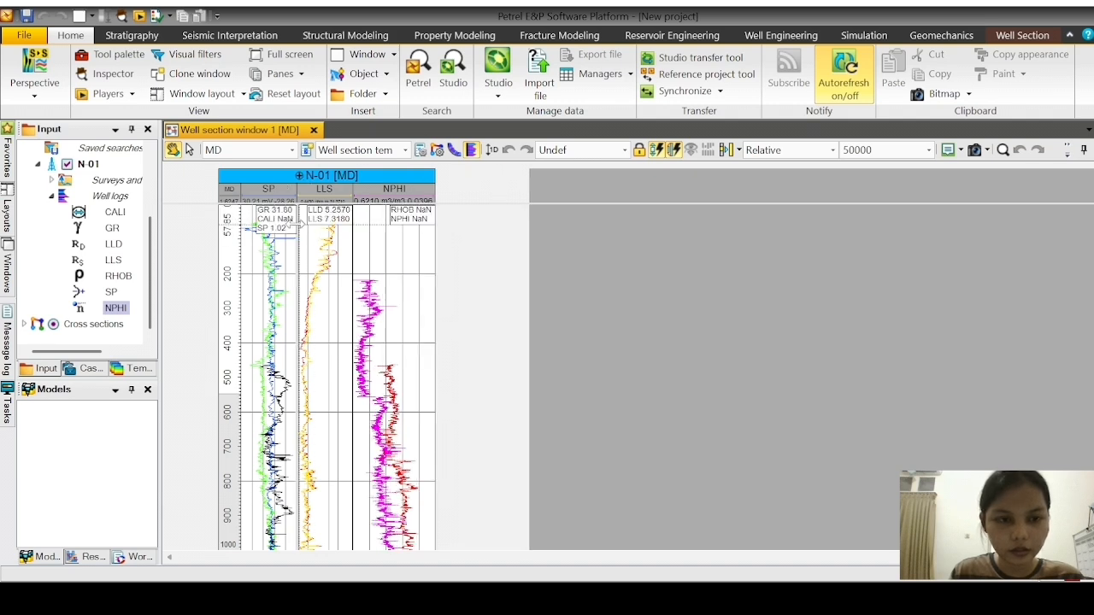
left_click_drag(311, 225, 410, 243)
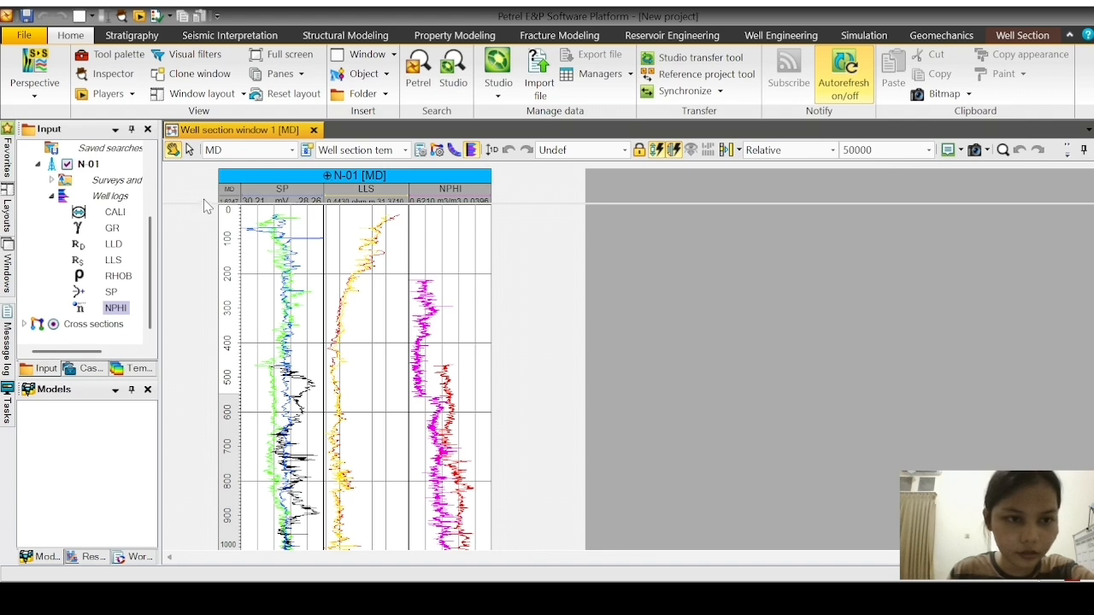
left_click_drag(206, 204, 212, 255)
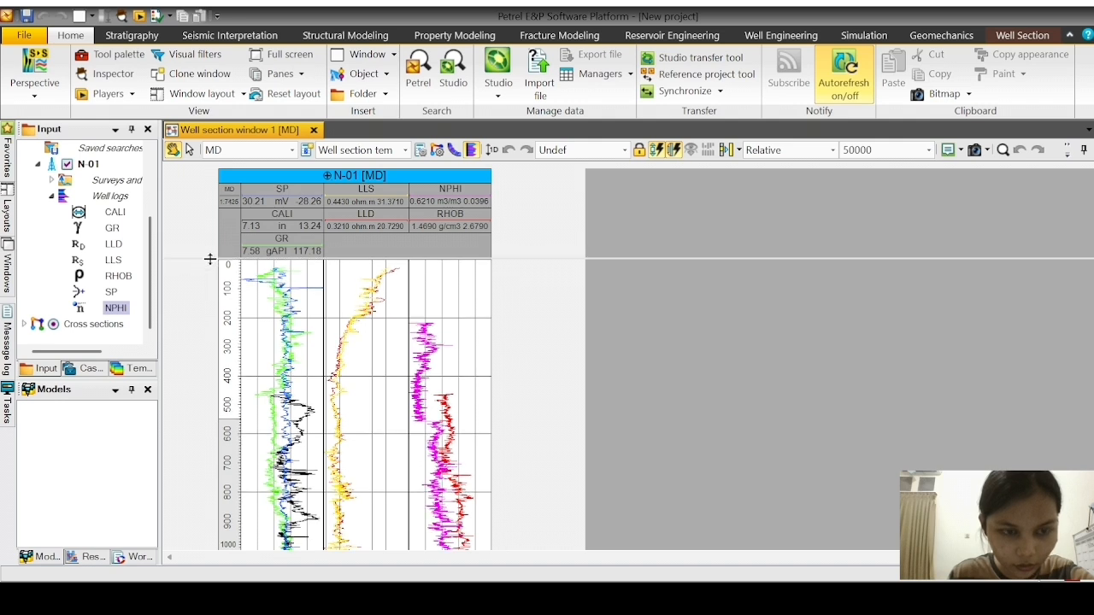
scroll(244, 329, "up", 5)
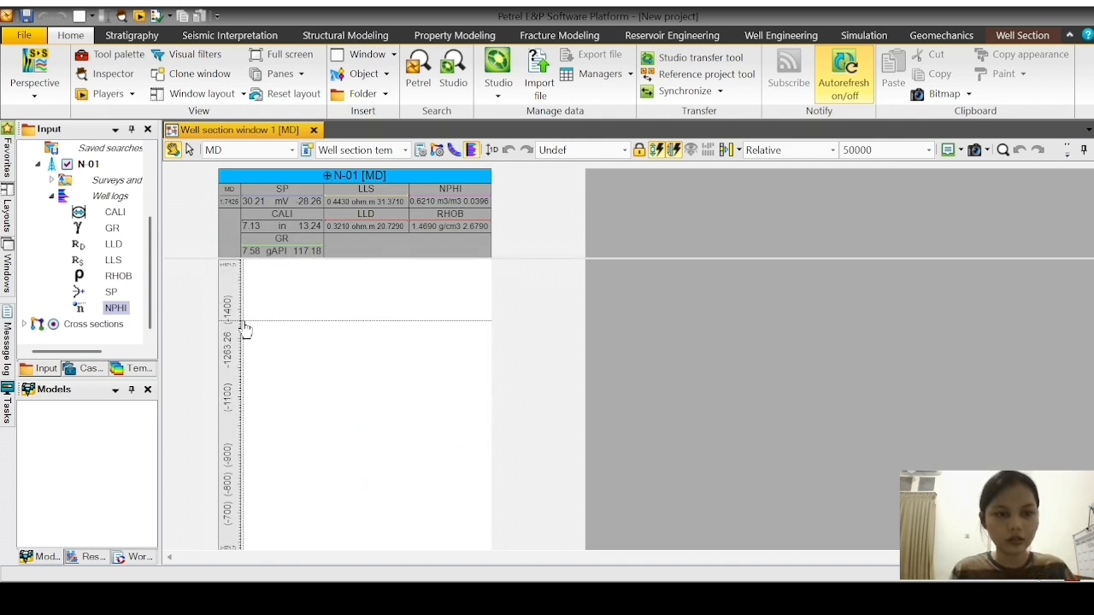
Step: Add Lithologies, Fluids and General discrete logs to well N-01 and widen their tracks in the well section
scroll(245, 329, "down", 6)
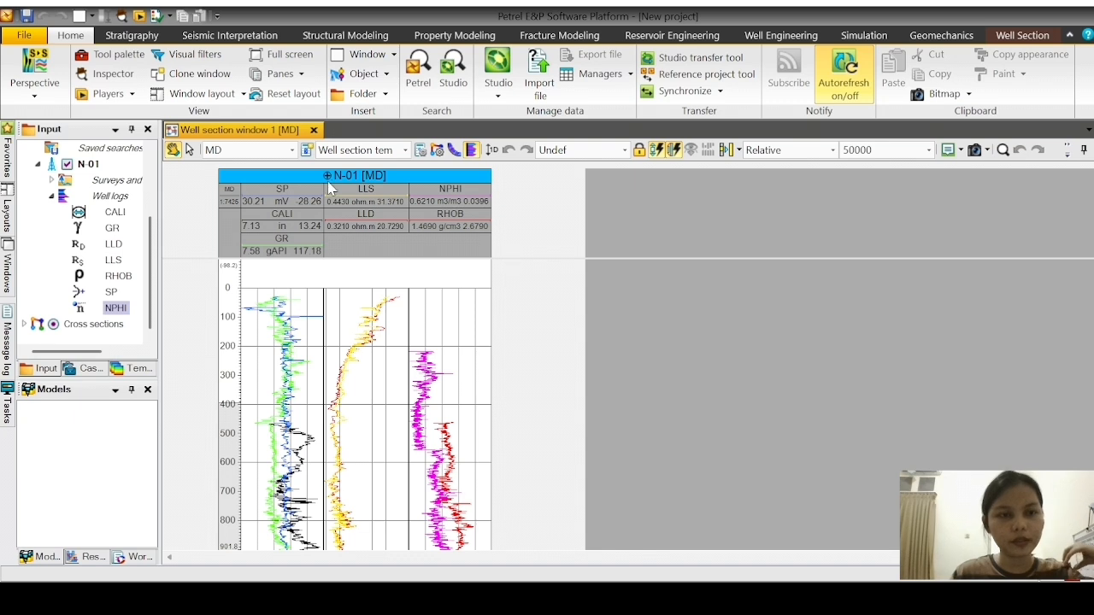
left_click(137, 37)
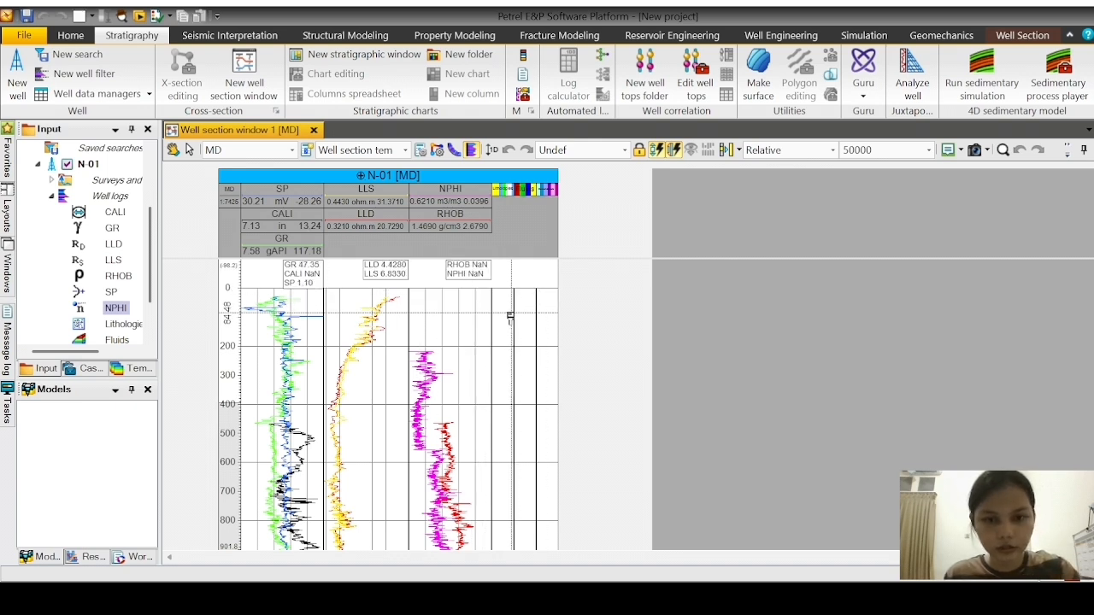
left_click_drag(520, 310, 615, 319)
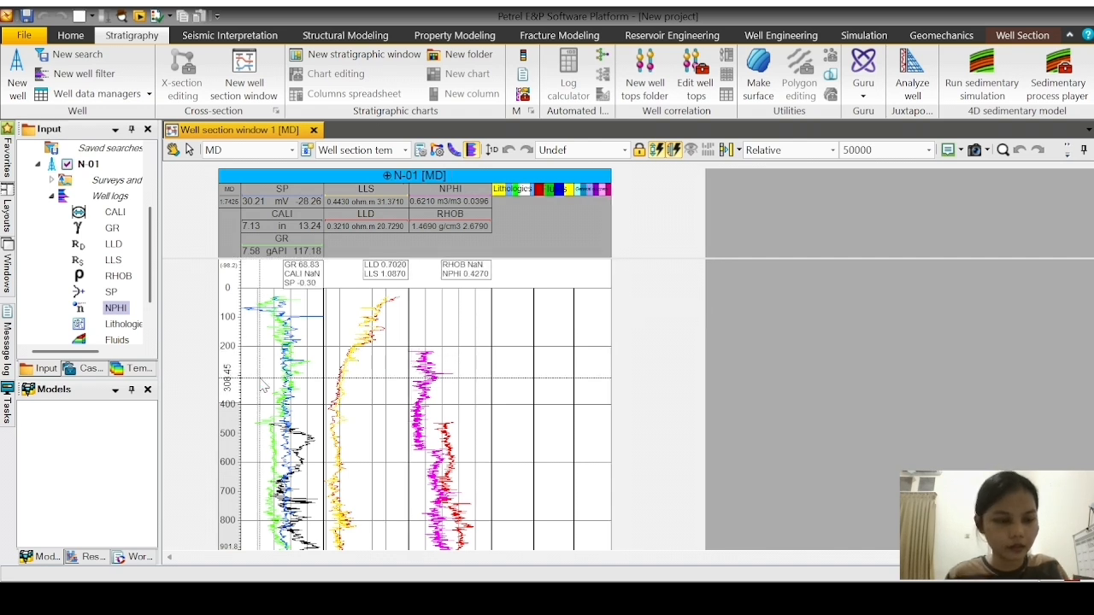
Step: Examine N-01's log curves at several vertical depth scales, particularly the shallow start of the logged interval
scroll(265, 386, "down", 2)
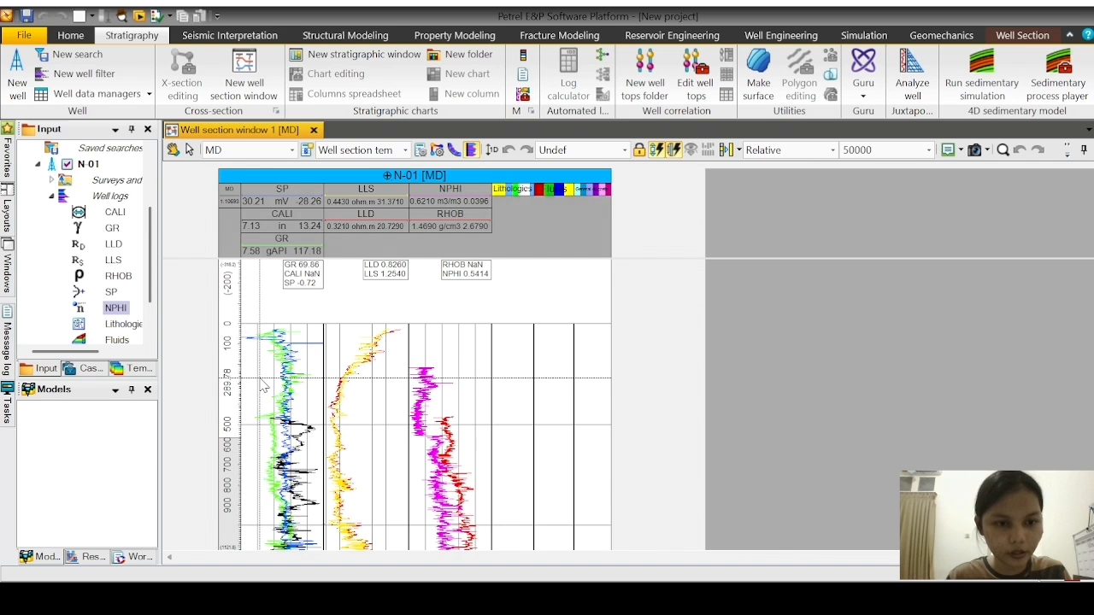
scroll(265, 386, "up", 1)
scroll(265, 386, "up", 1)
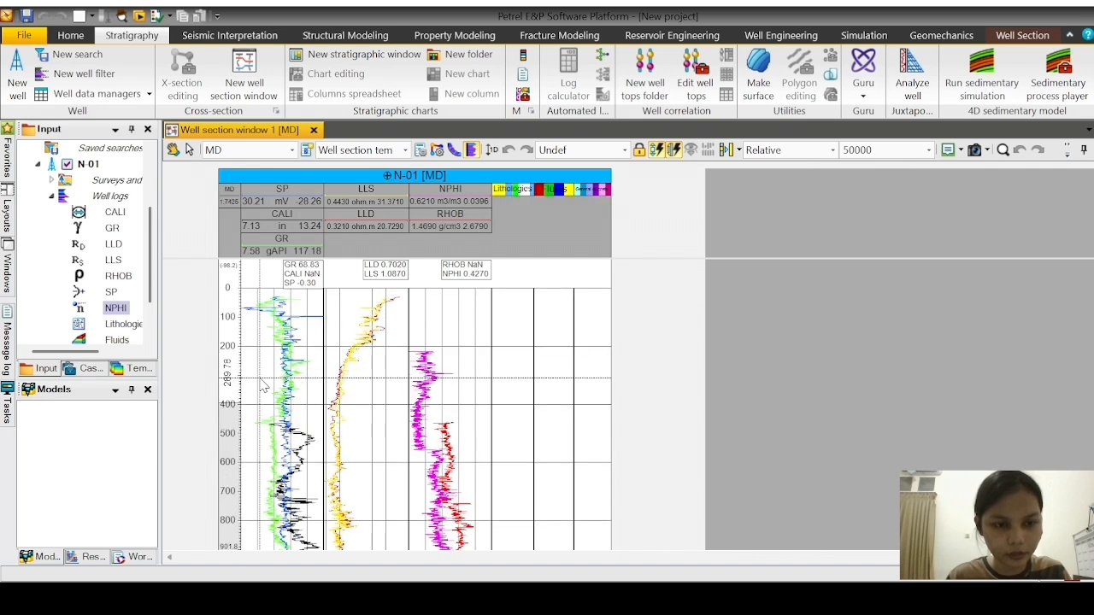
scroll(265, 387, "up", 1)
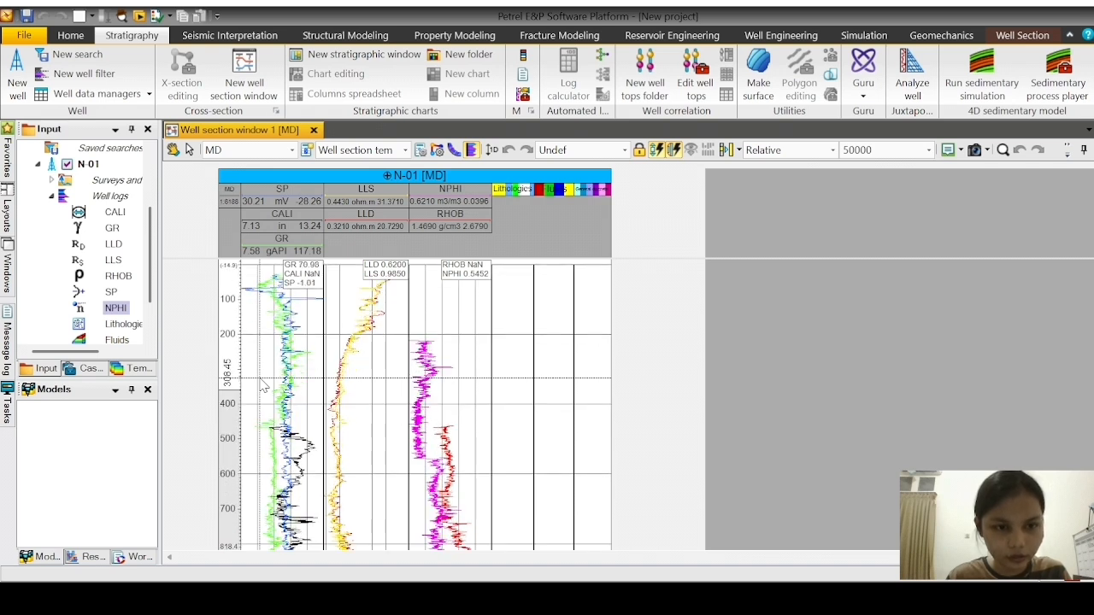
scroll(331, 362, "down", 2)
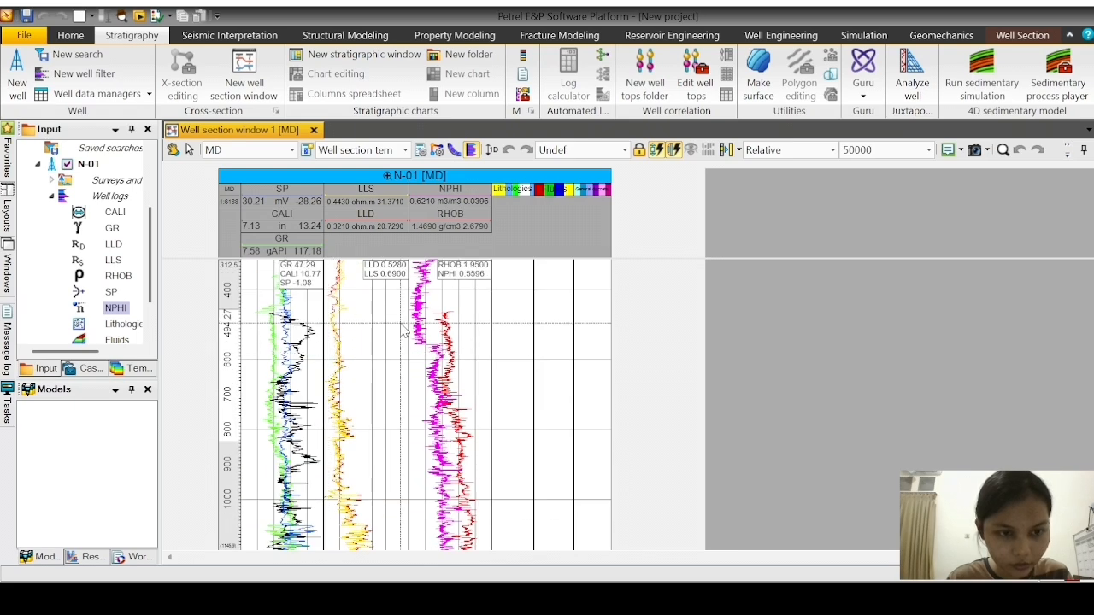
scroll(551, 368, "up", 2)
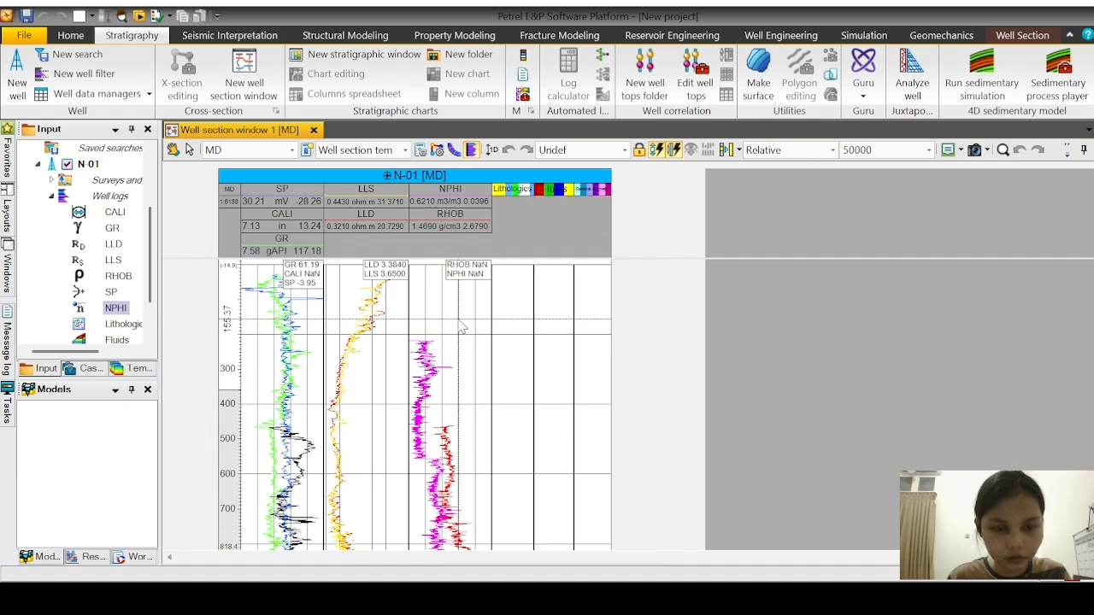
scroll(461, 328, "down", 1)
scroll(462, 327, "up", 4)
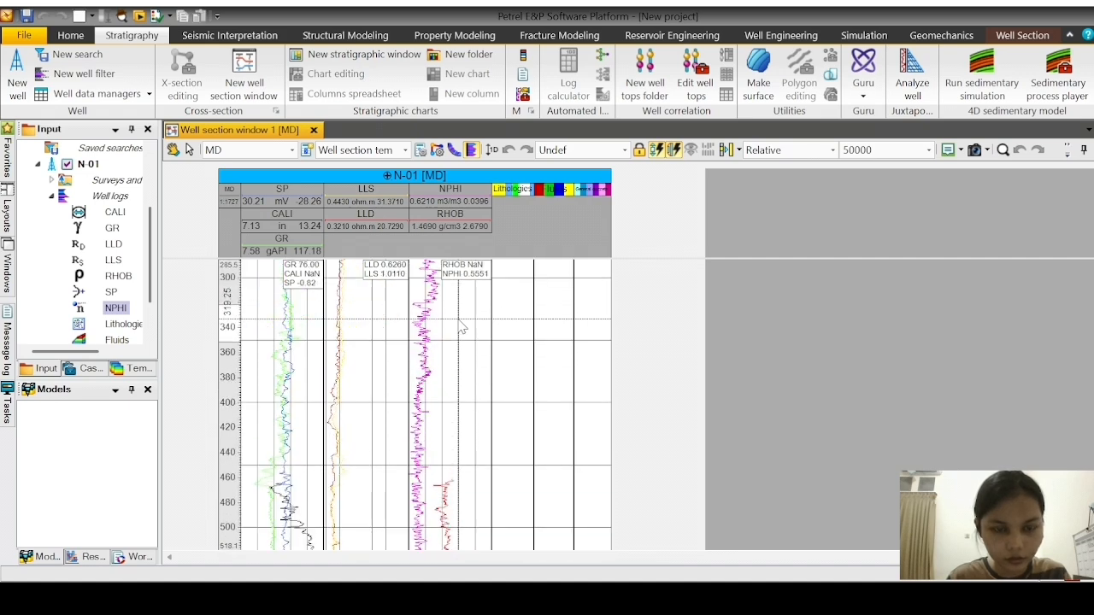
scroll(461, 333, "up", 2)
scroll(462, 337, "up", 7)
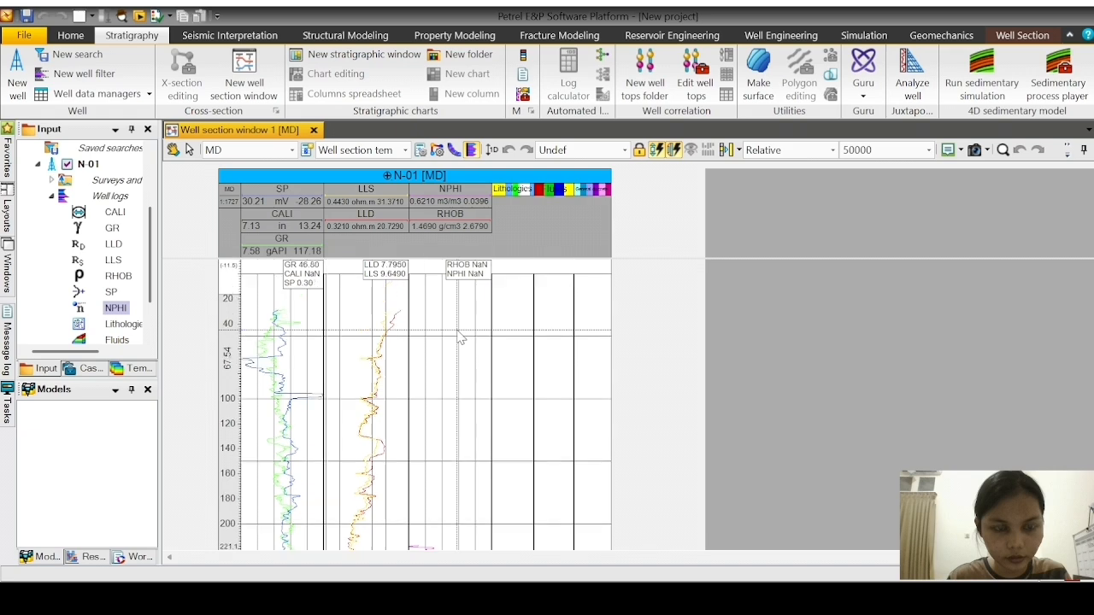
scroll(460, 338, "up", 1)
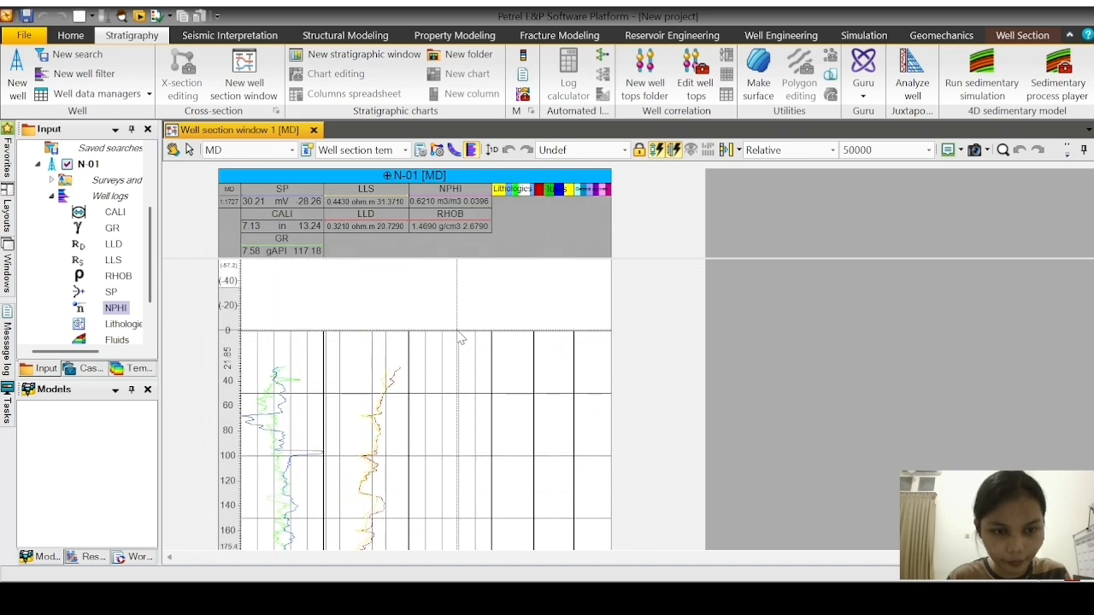
scroll(460, 339, "up", 1)
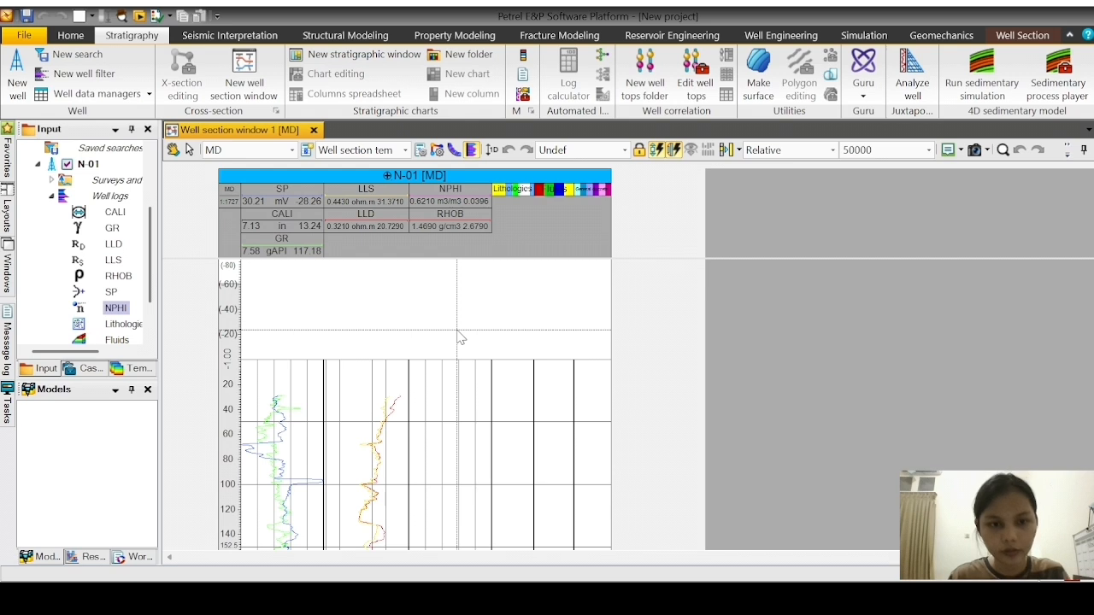
scroll(508, 372, "down", 4)
scroll(509, 372, "up", 3)
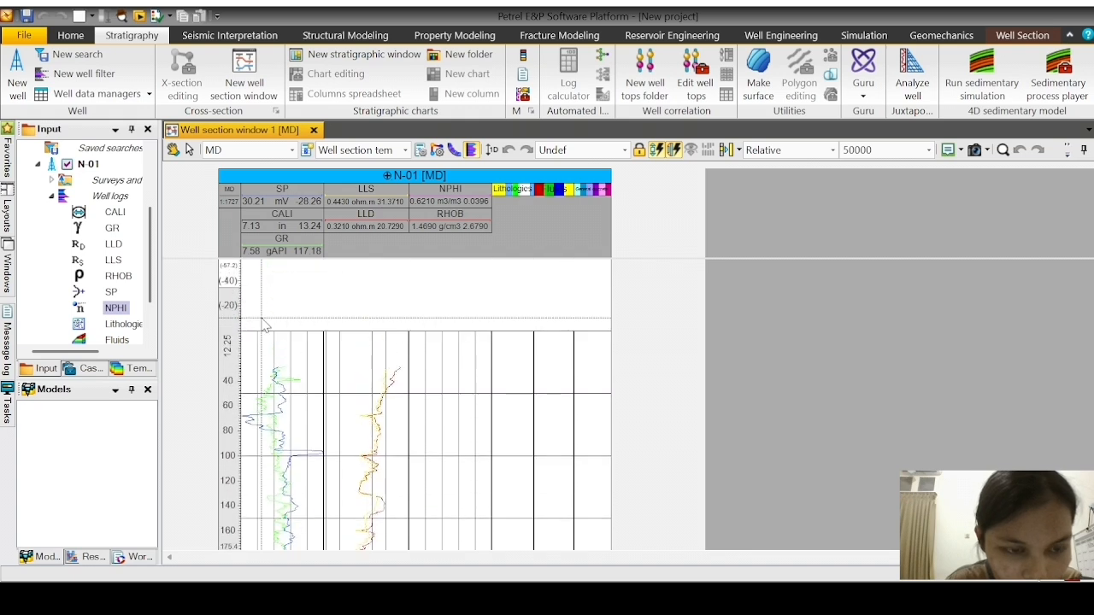
scroll(268, 357, "up", 3)
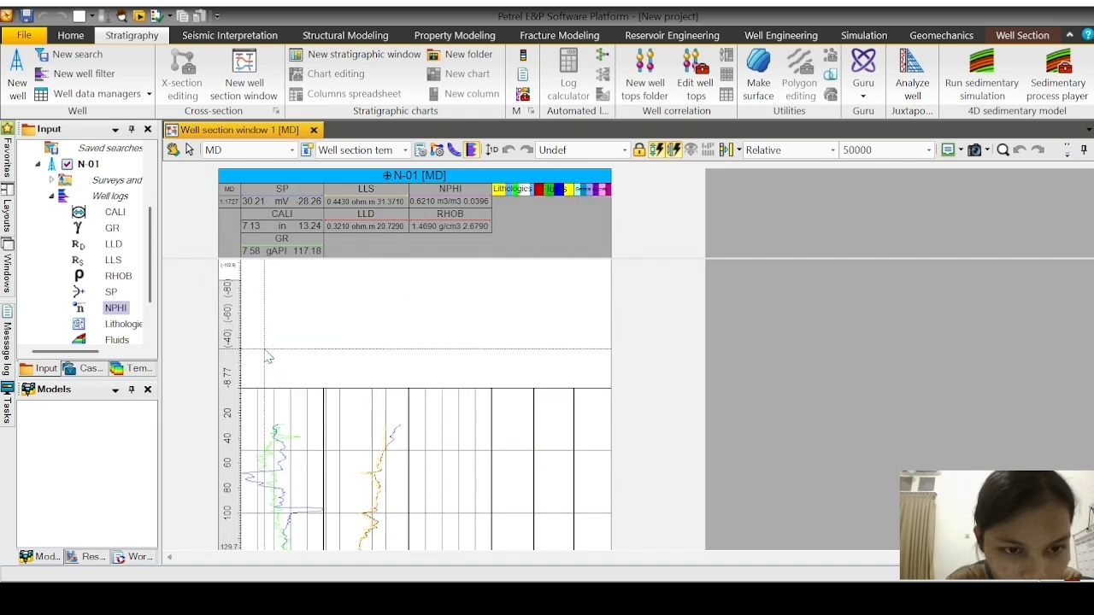
scroll(268, 357, "down", 4)
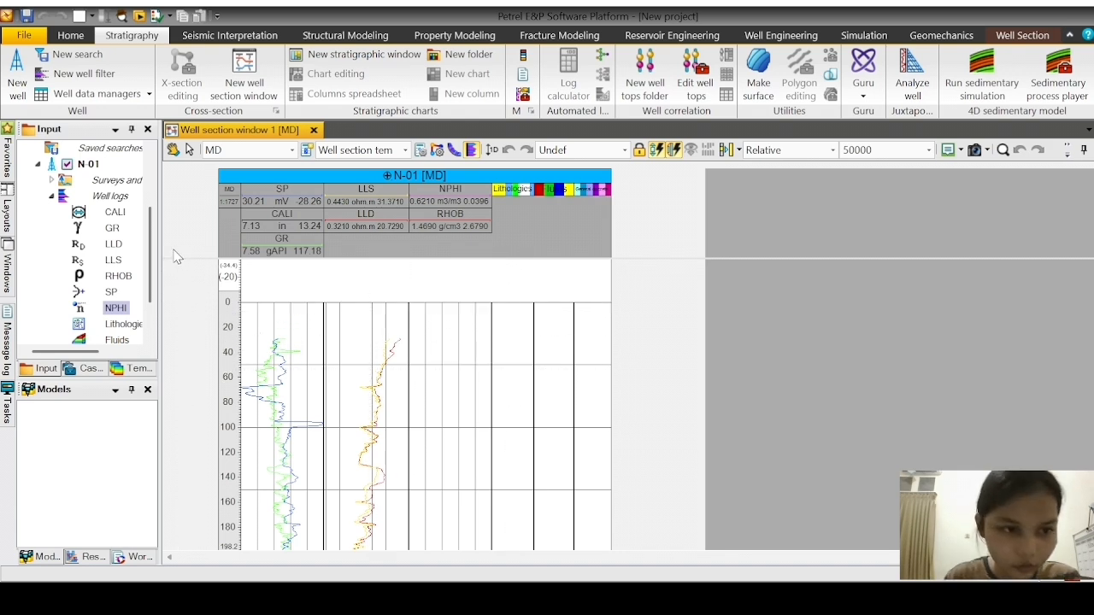
scroll(242, 408, "down", 3)
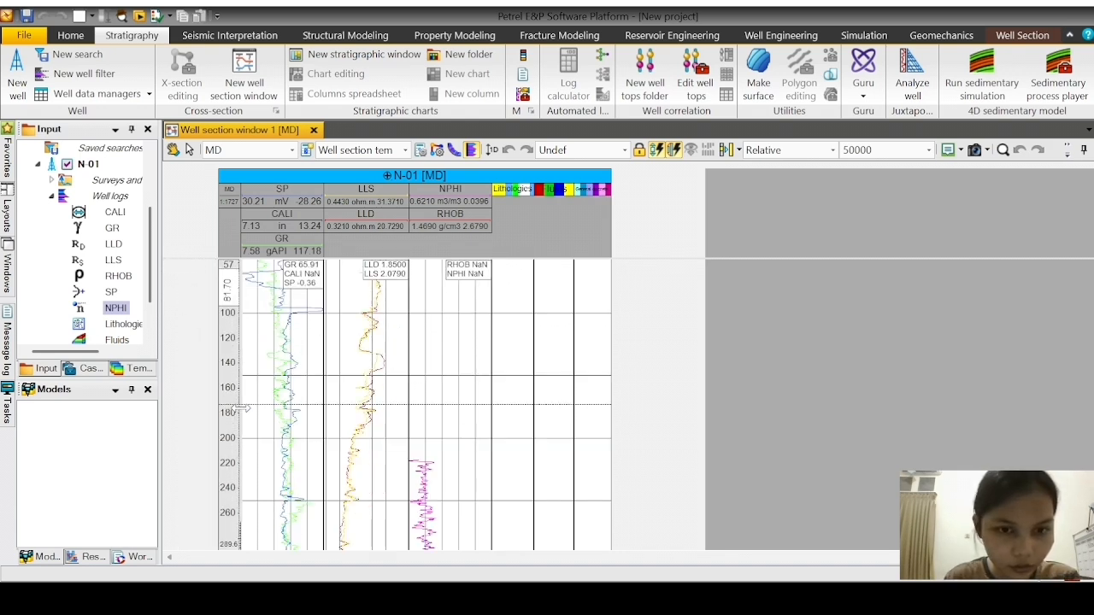
scroll(242, 409, "up", 5)
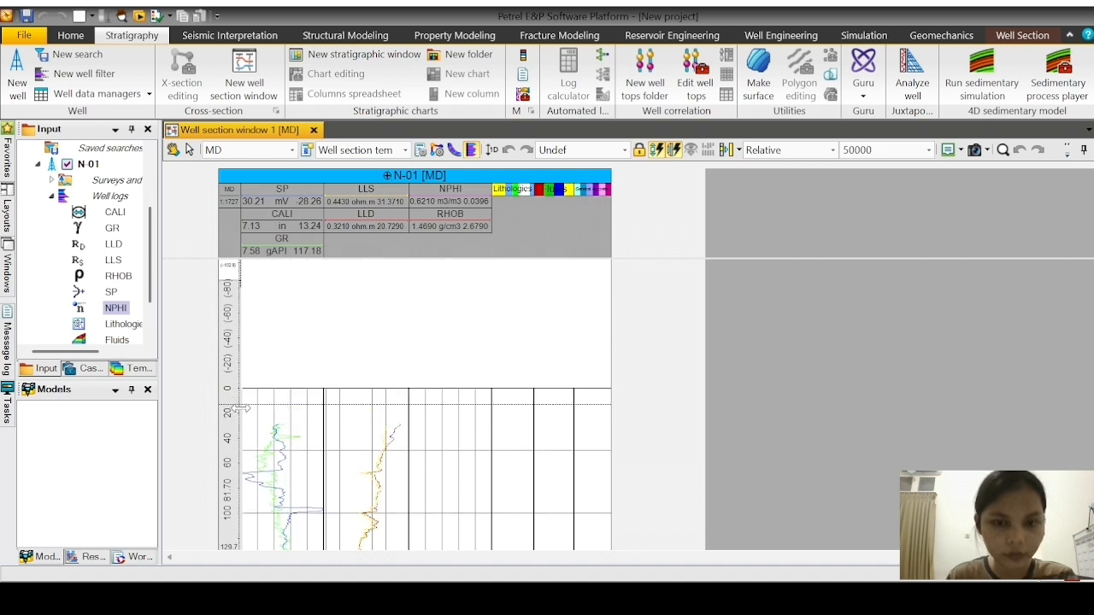
scroll(569, 398, "down", 4)
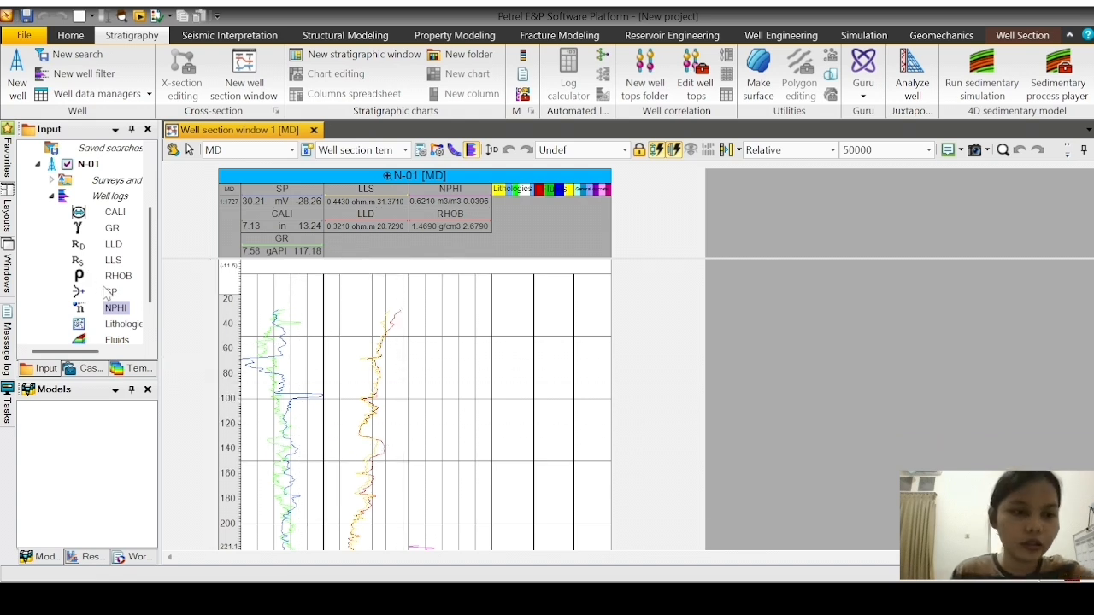
Step: Revise the classes and colours of N-01's Lithologies and Fluids discrete logs in their settings
left_click(123, 325)
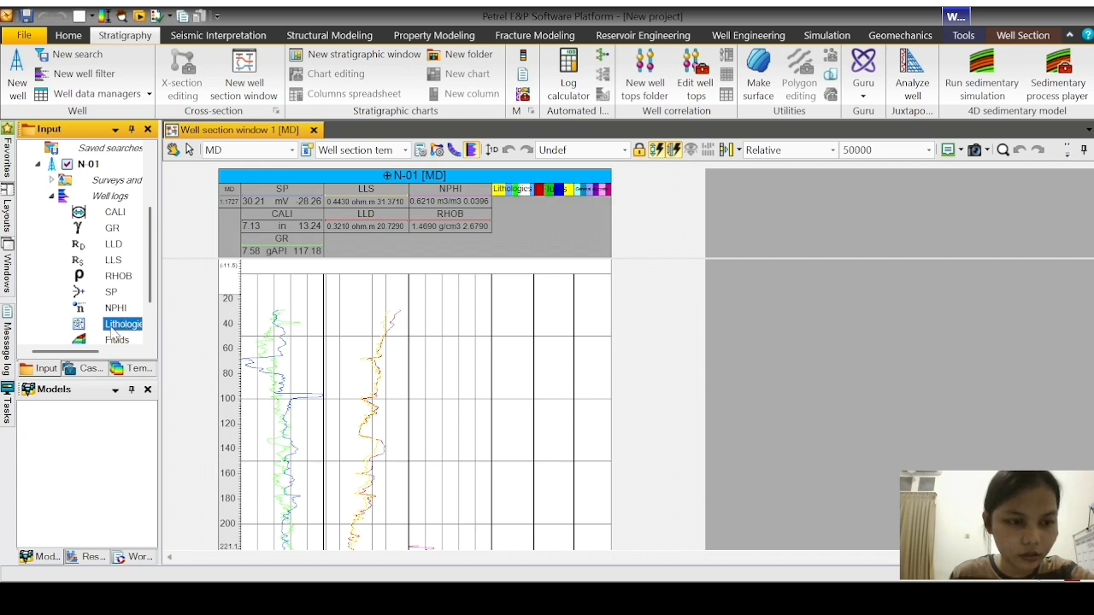
left_click(162, 399)
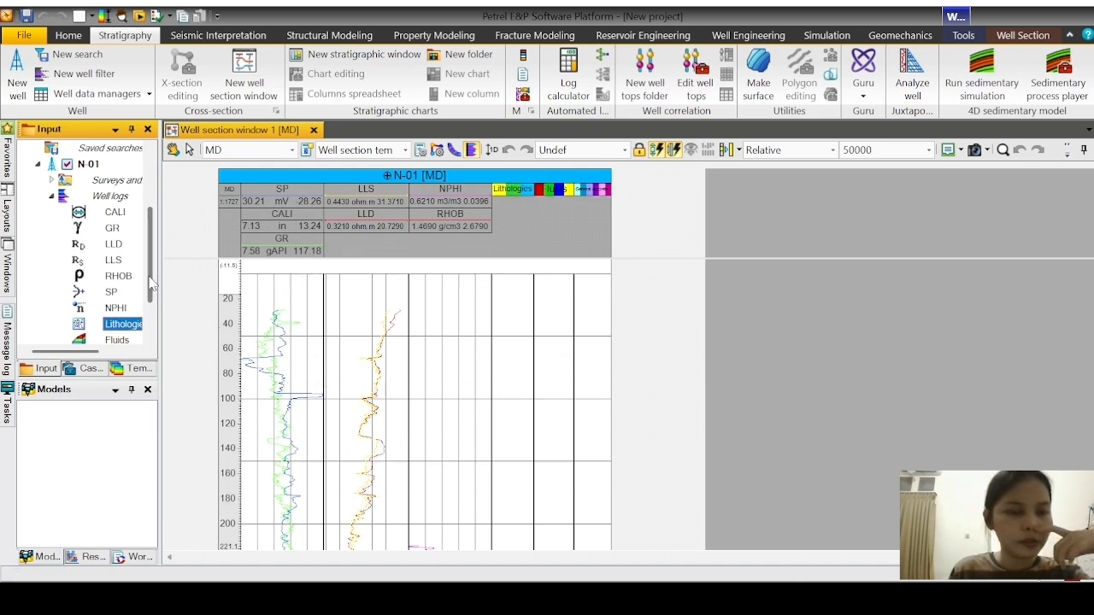
scroll(150, 286, "down", 1)
left_click(126, 309)
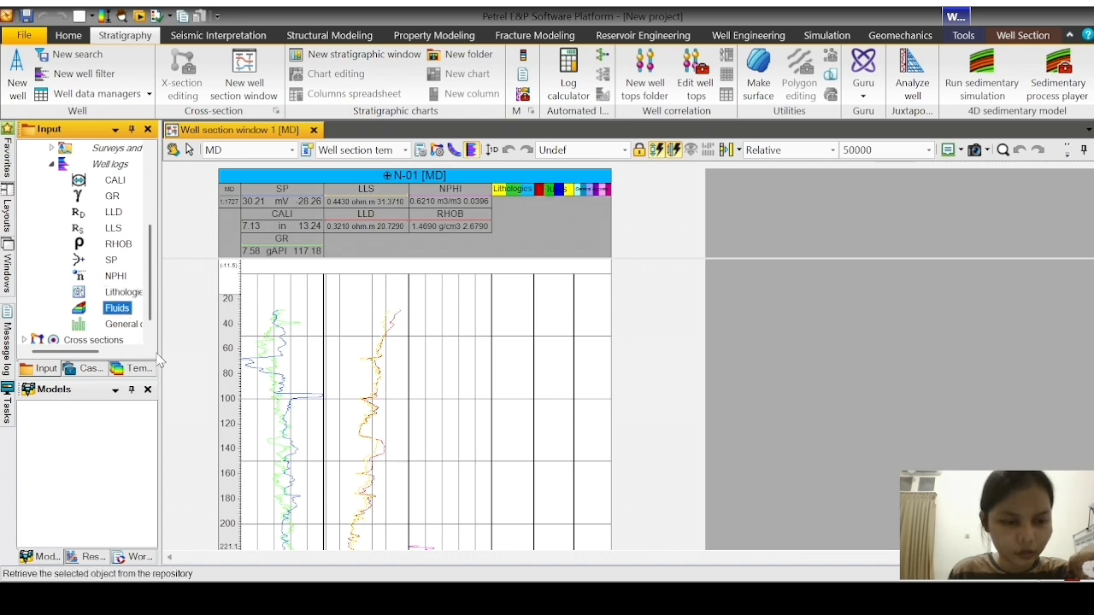
left_click(168, 389)
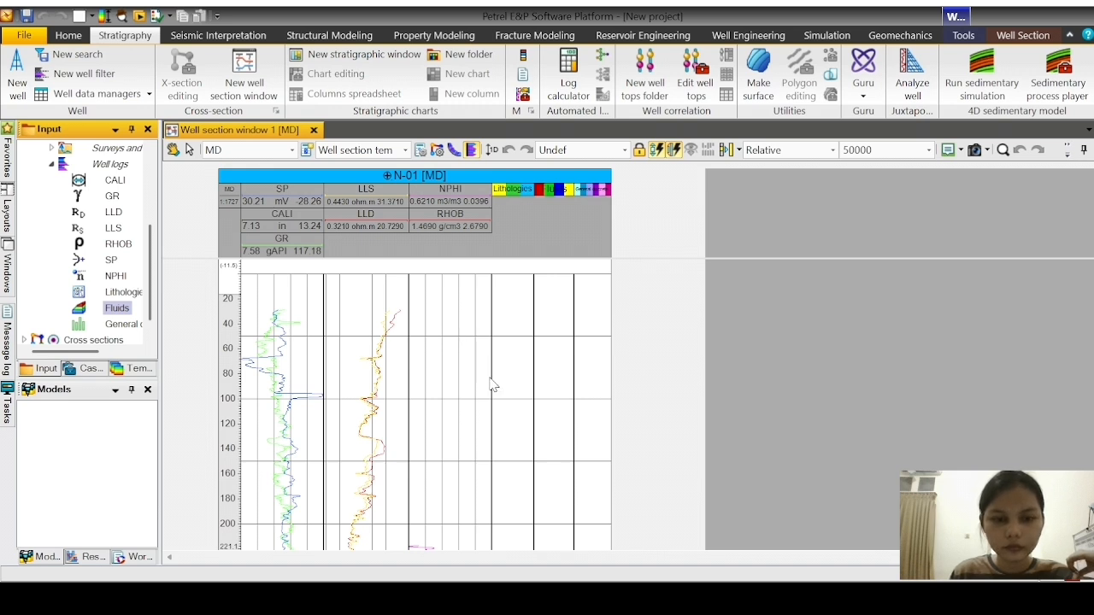
left_click(380, 518)
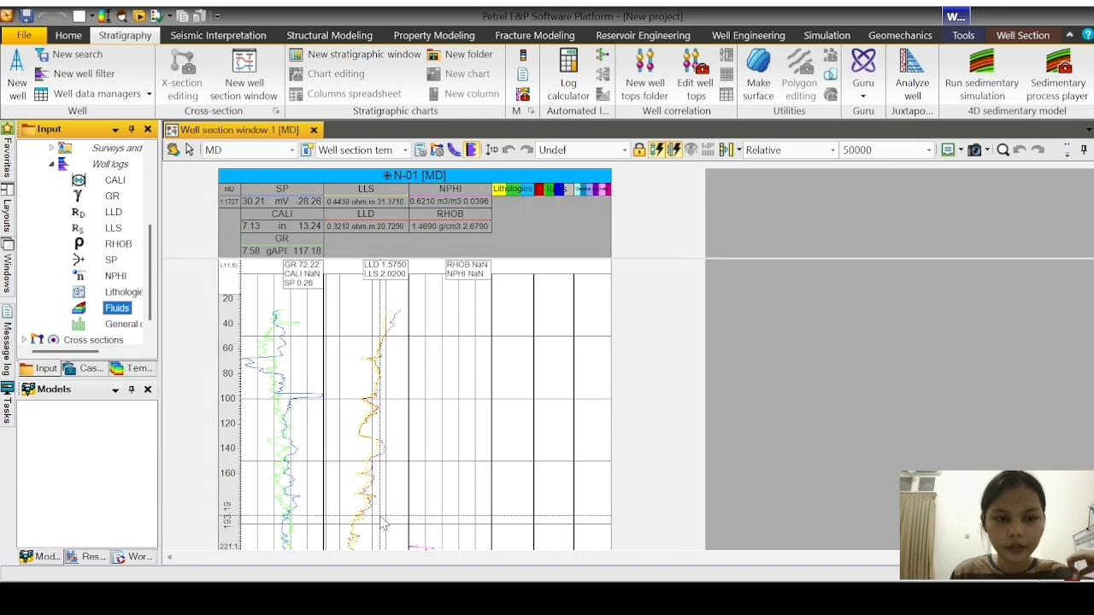
Step: Change the General discrete log of N-01 to a single red-orange class in its settings
scroll(150, 306, "down", 1)
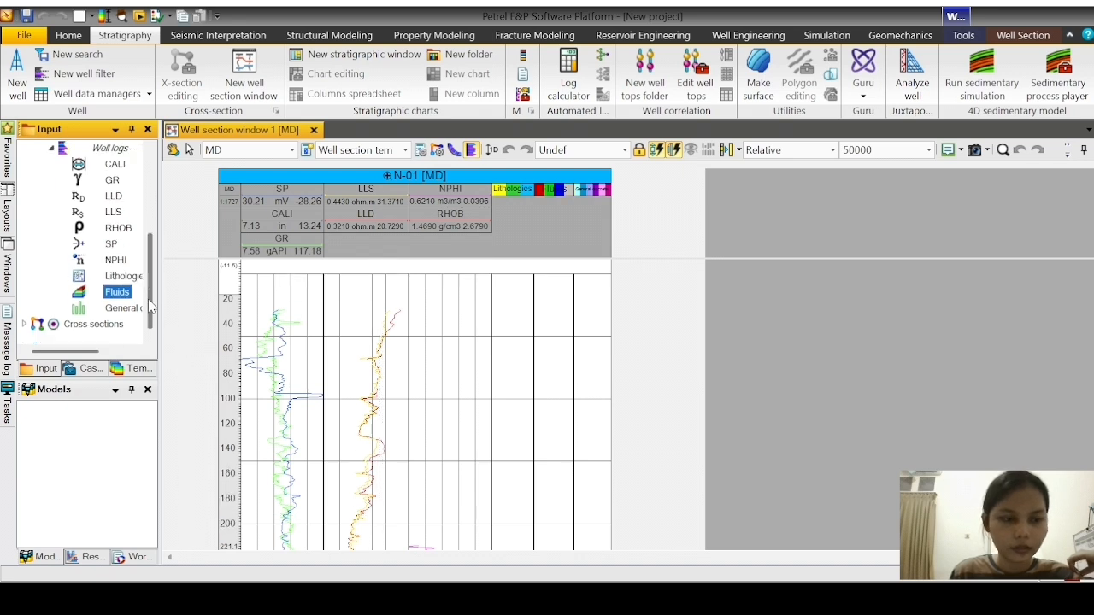
left_click(133, 311)
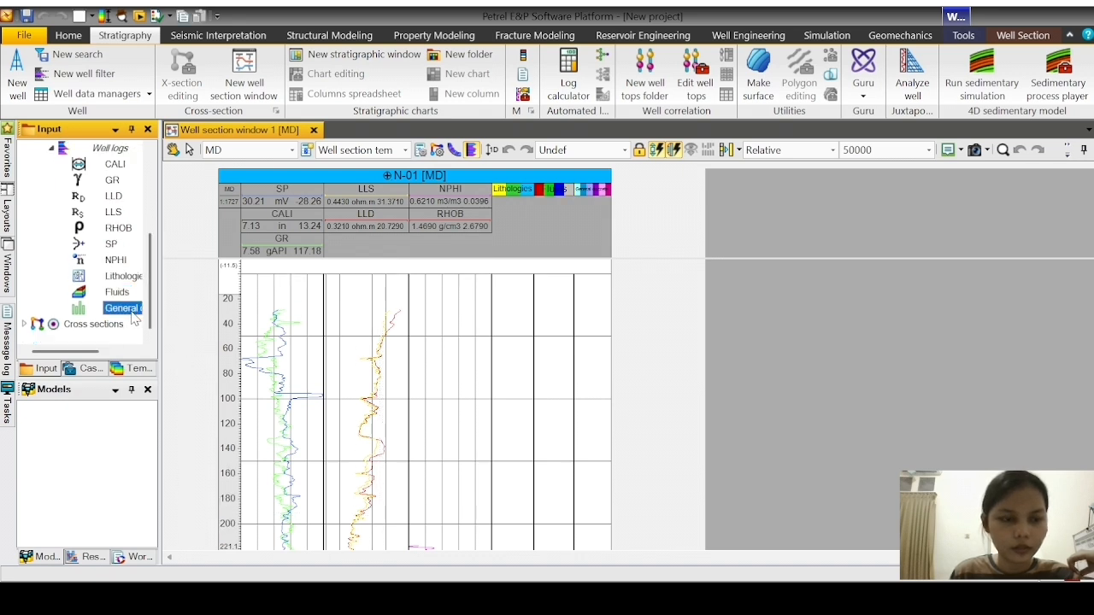
left_click(173, 400)
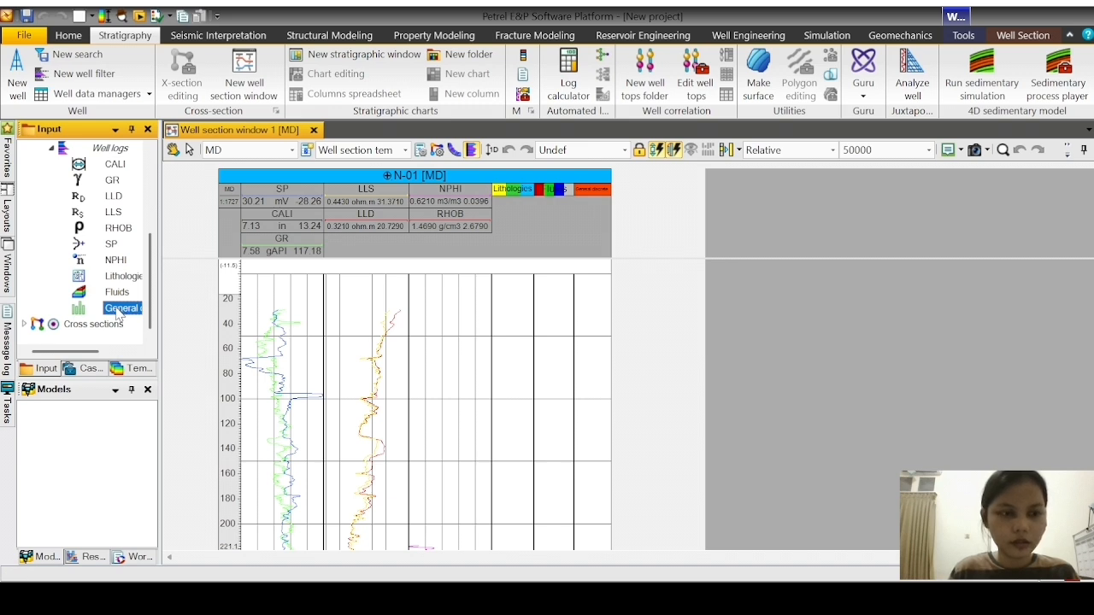
left_click(94, 441)
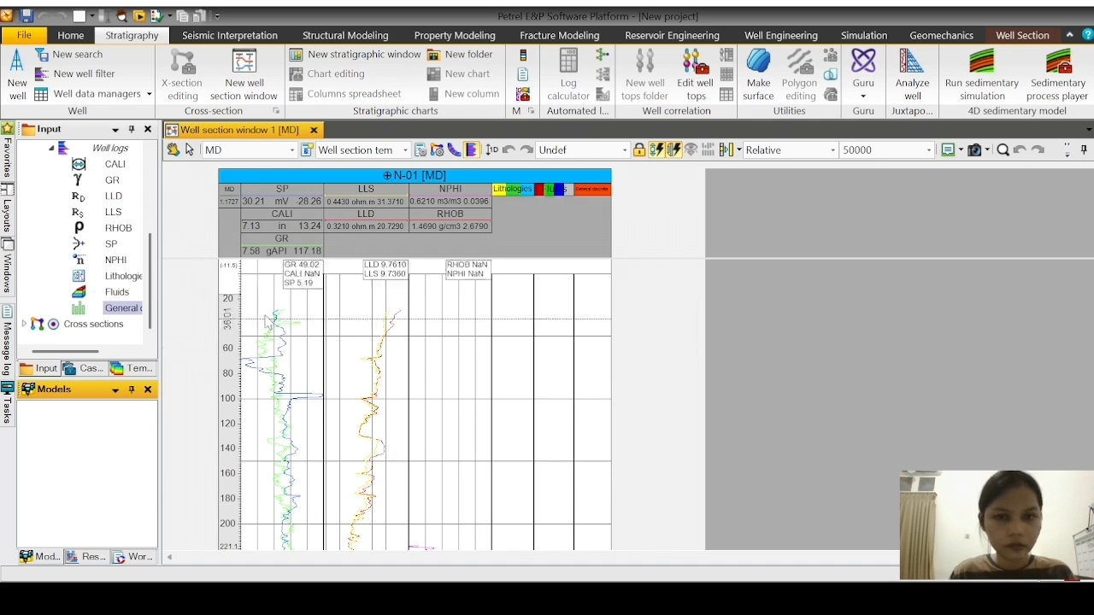
left_click(139, 315)
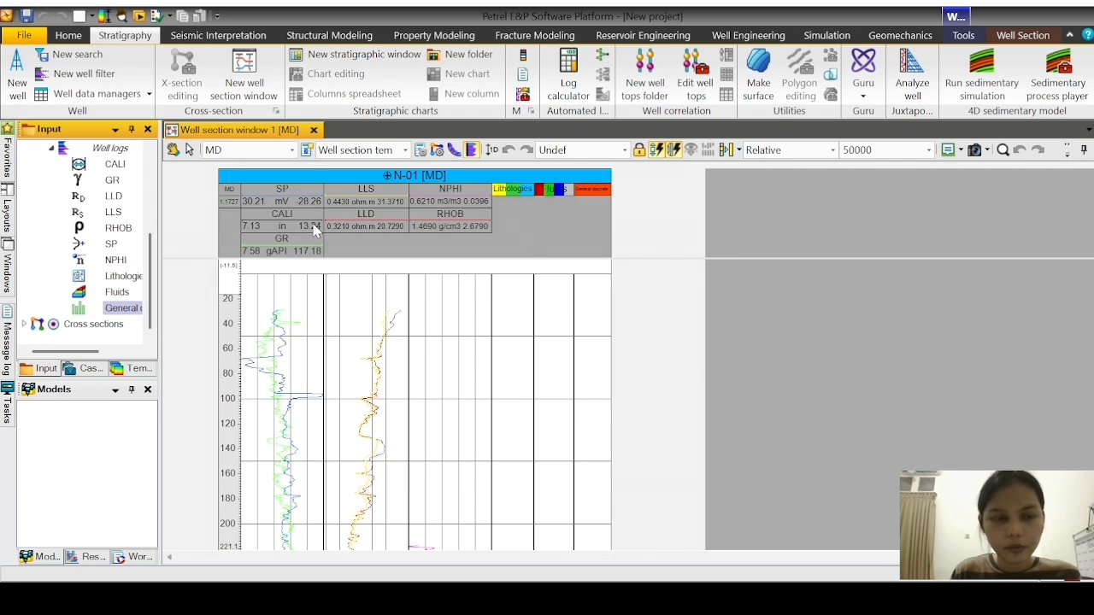
left_click(276, 505)
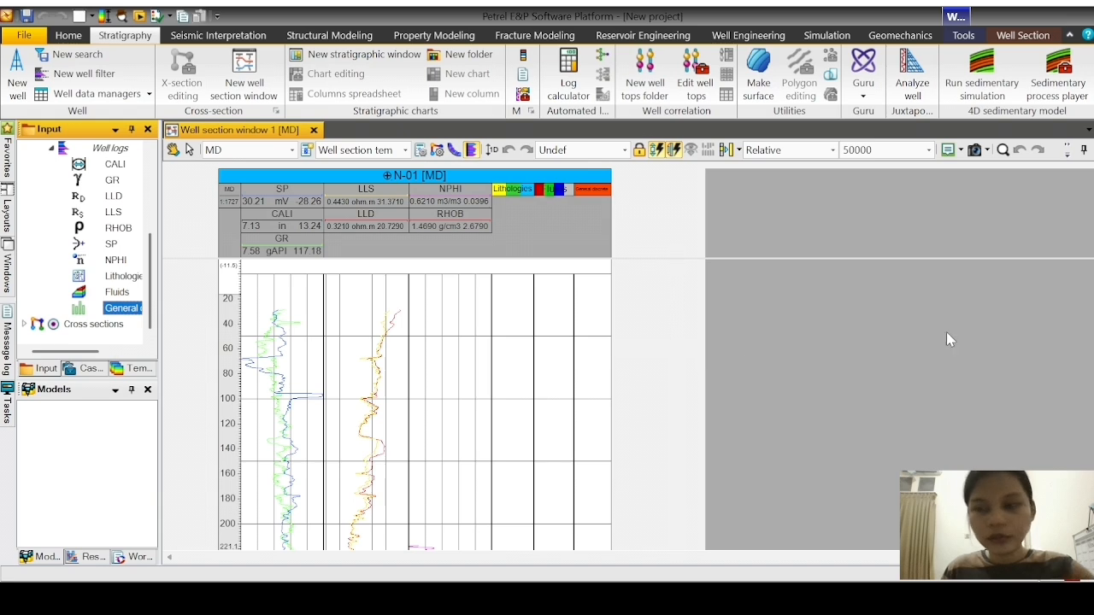
Step: Examine the N-01 log curves beside the empty Lithologies, Fluids and General discrete tracks, focusing on the shallow depths
scroll(618, 442, "down", 10)
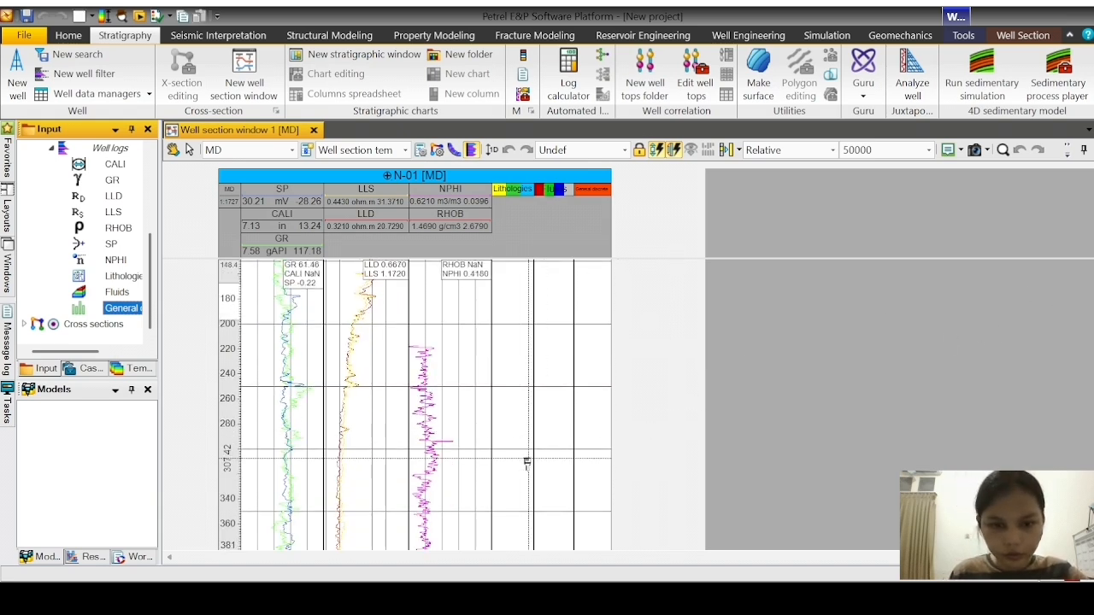
scroll(527, 463, "up", 15)
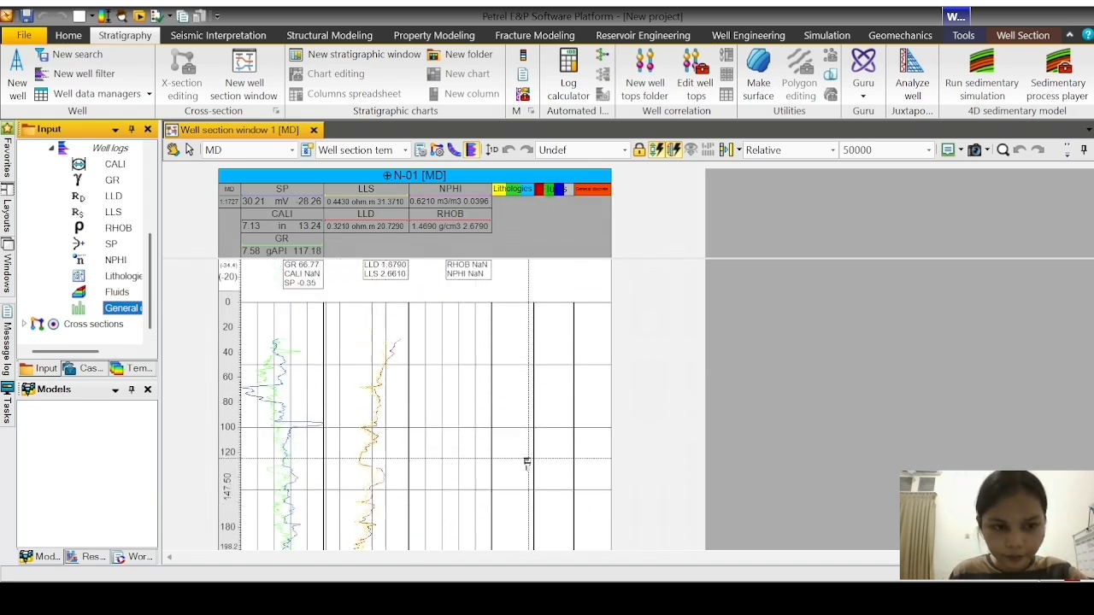
scroll(526, 462, "down", 5)
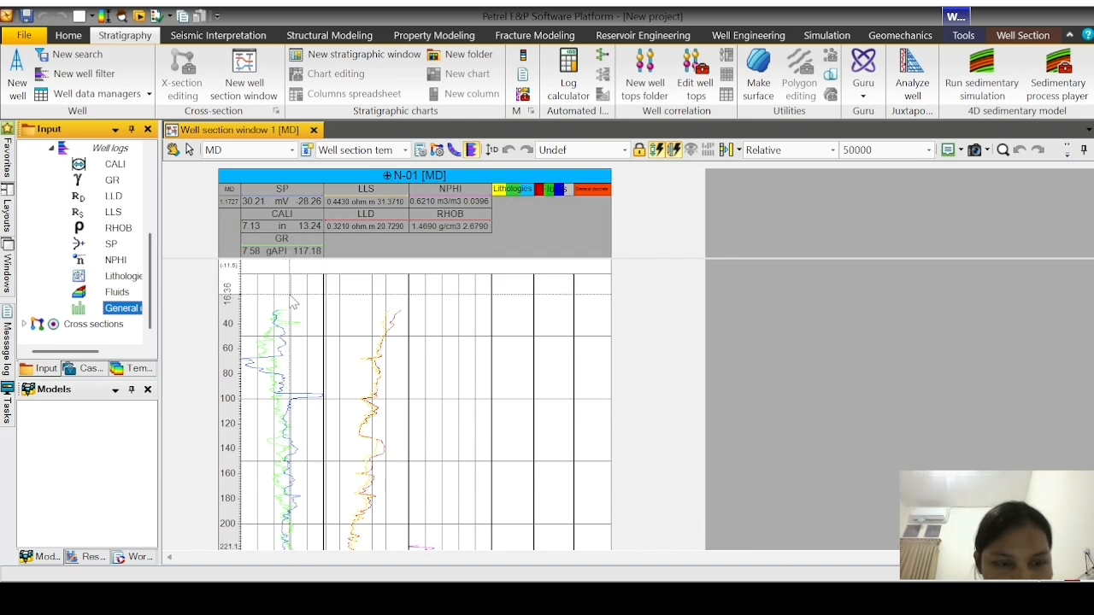
scroll(299, 392, "up", 3)
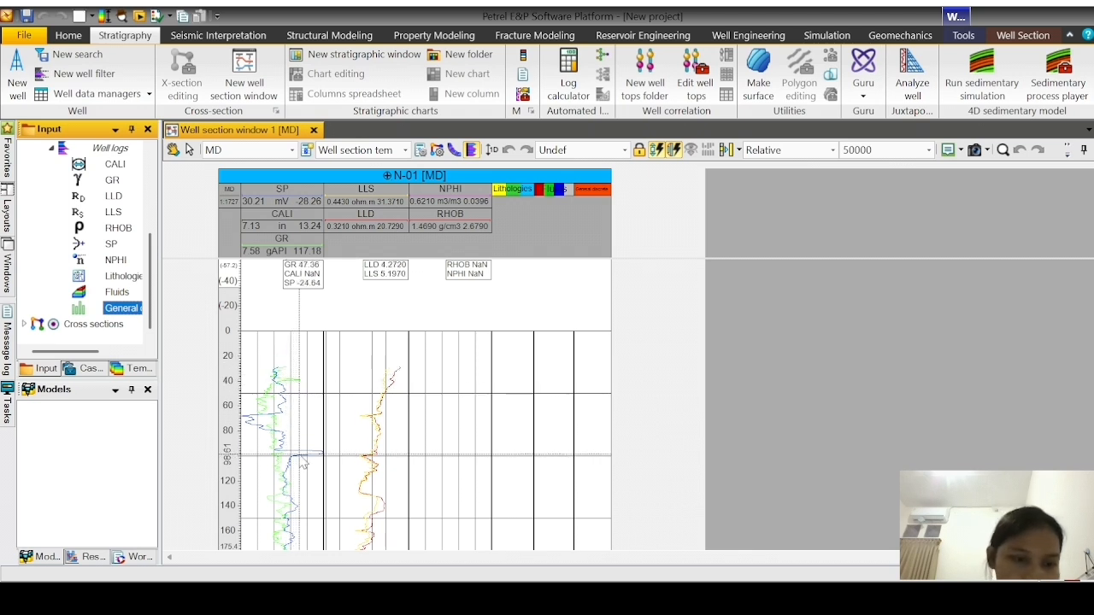
scroll(297, 427, "down", 3)
scroll(303, 462, "up", 5)
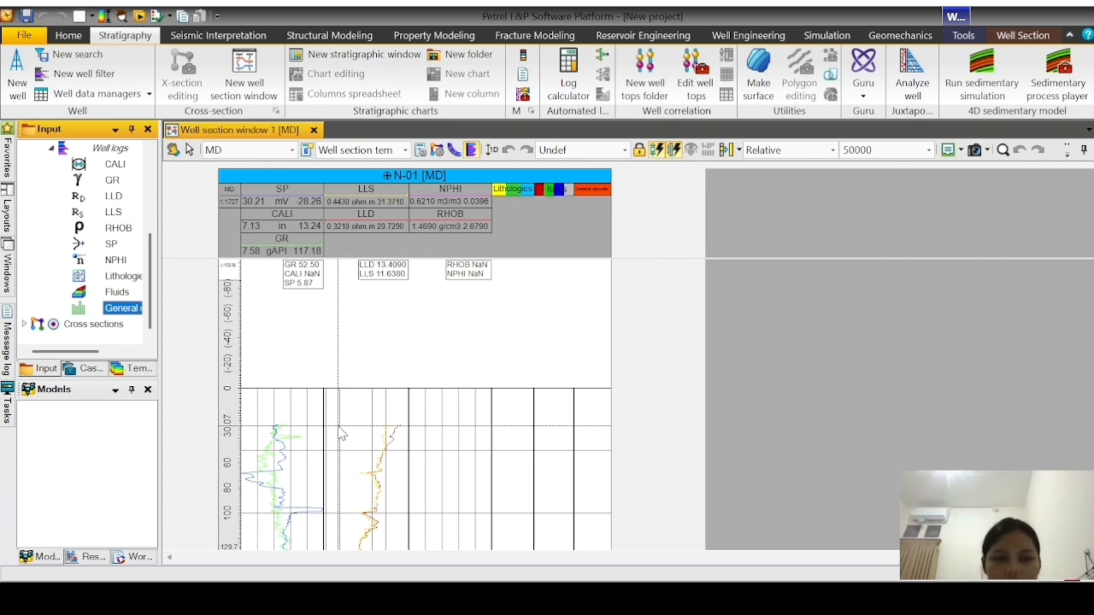
scroll(342, 434, "down", 3)
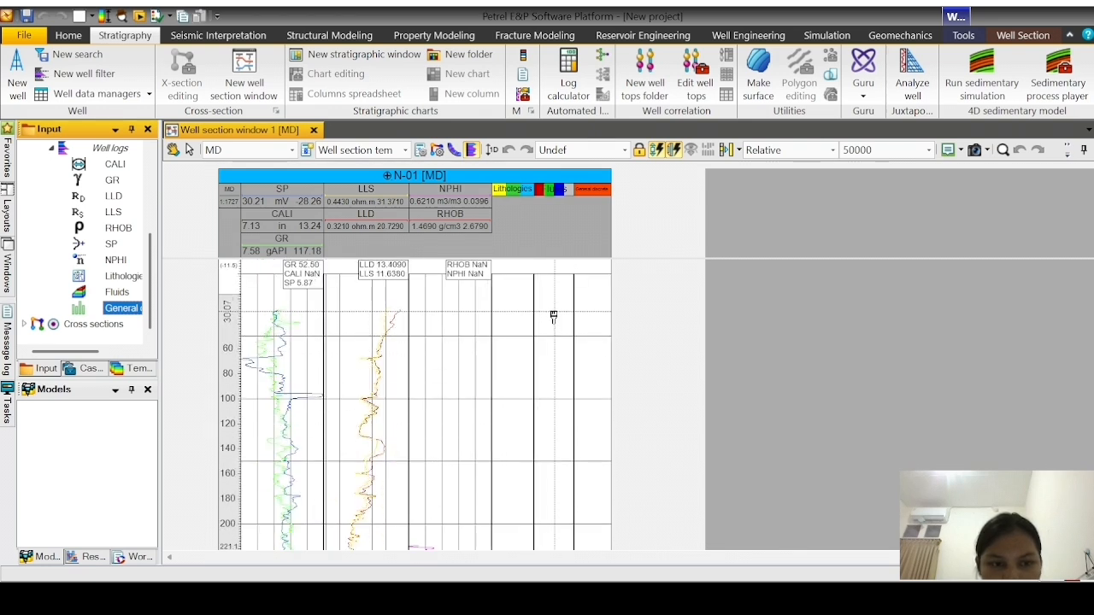
Step: Paint a Limestone interval in N-01's Lithologies track from about 30 to 100 MD
left_click(553, 315)
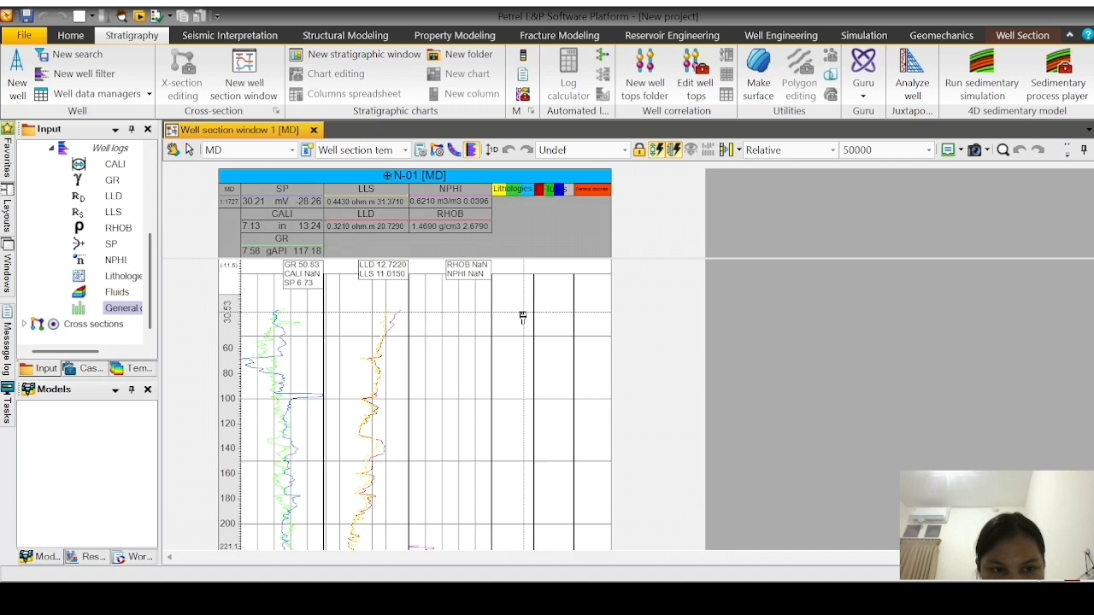
left_click_drag(522, 315, 523, 330)
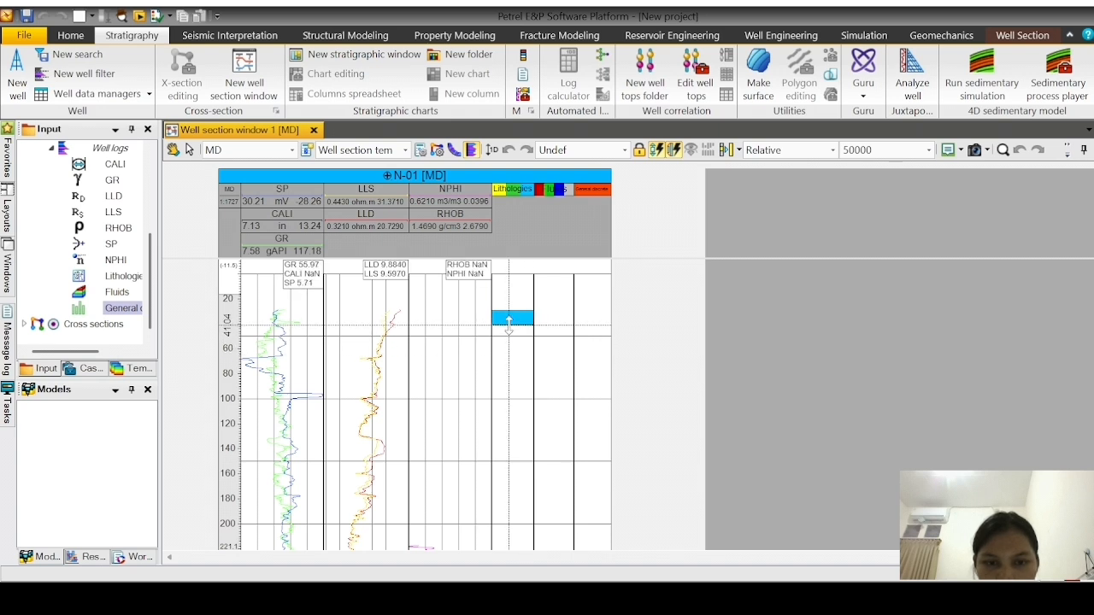
left_click_drag(509, 321, 509, 398)
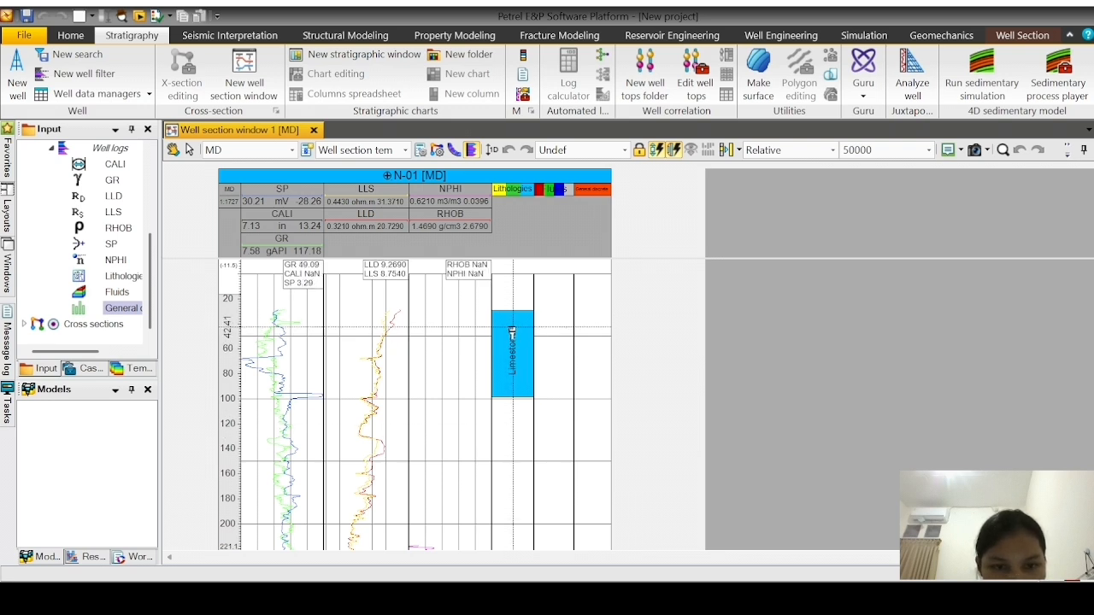
left_click_drag(512, 332, 512, 402)
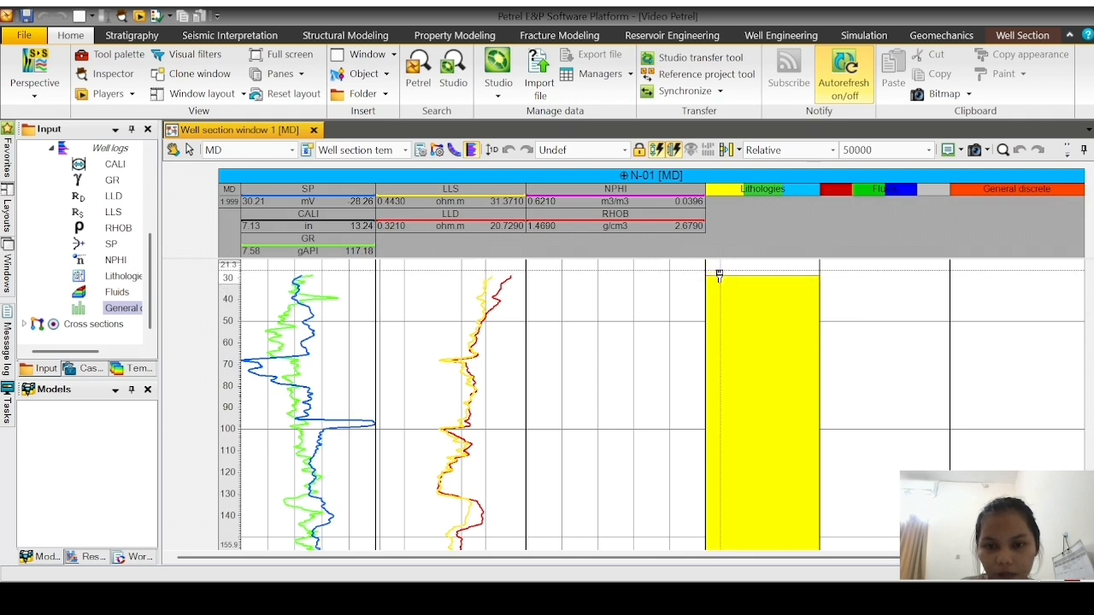
Step: Paint N-01's Lithologies track with Limestone at about 29–37 and 43–67 MD and Shale at about 37–43 and 67–80 MD
left_click_drag(722, 276, 728, 300)
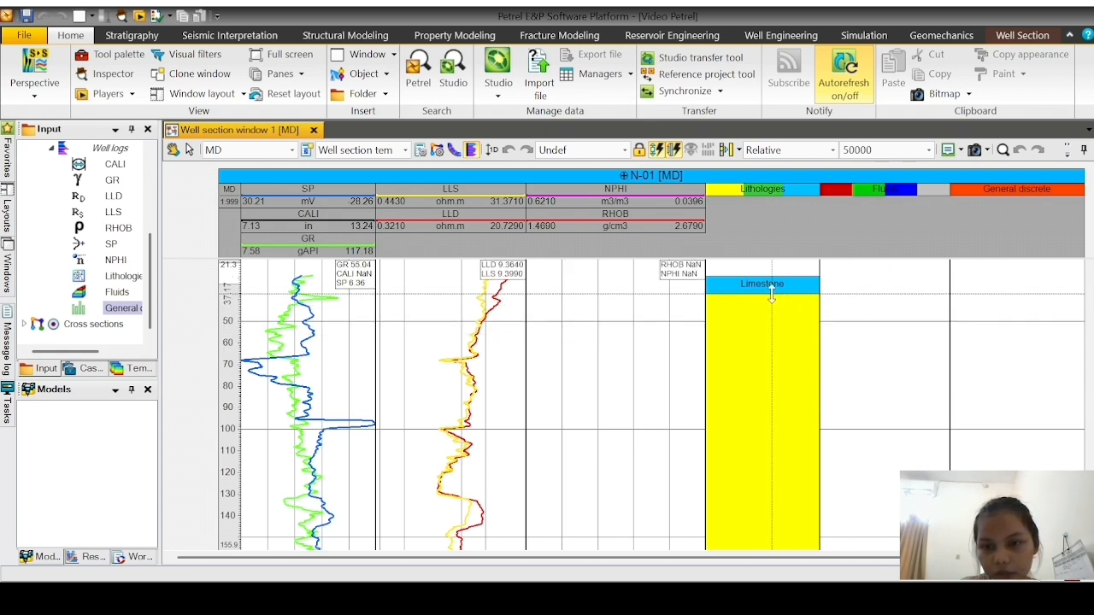
left_click_drag(772, 293, 754, 310)
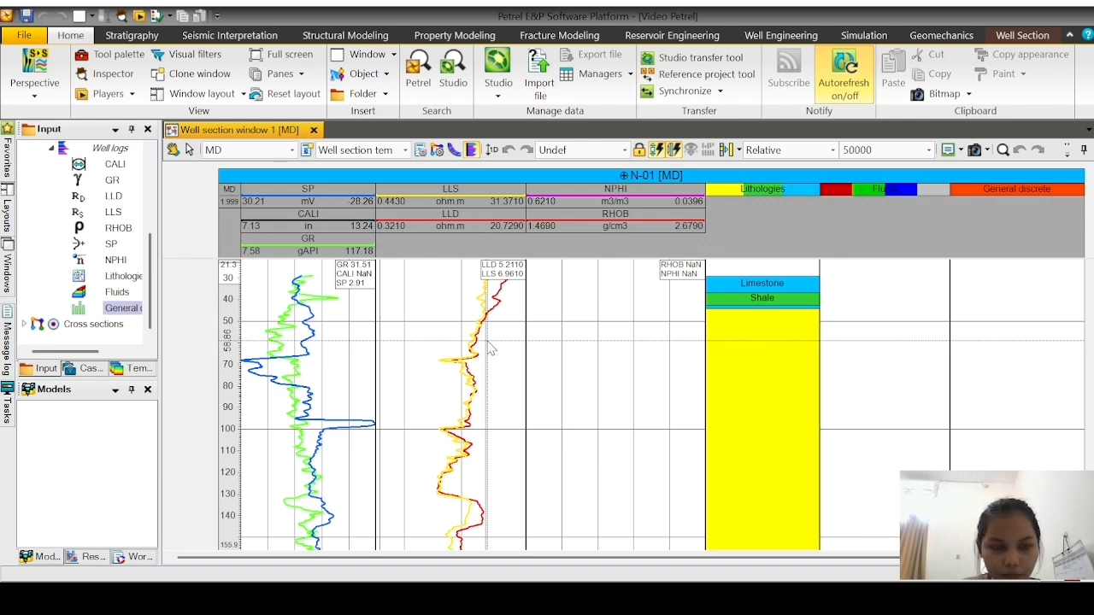
left_click_drag(752, 308, 762, 358)
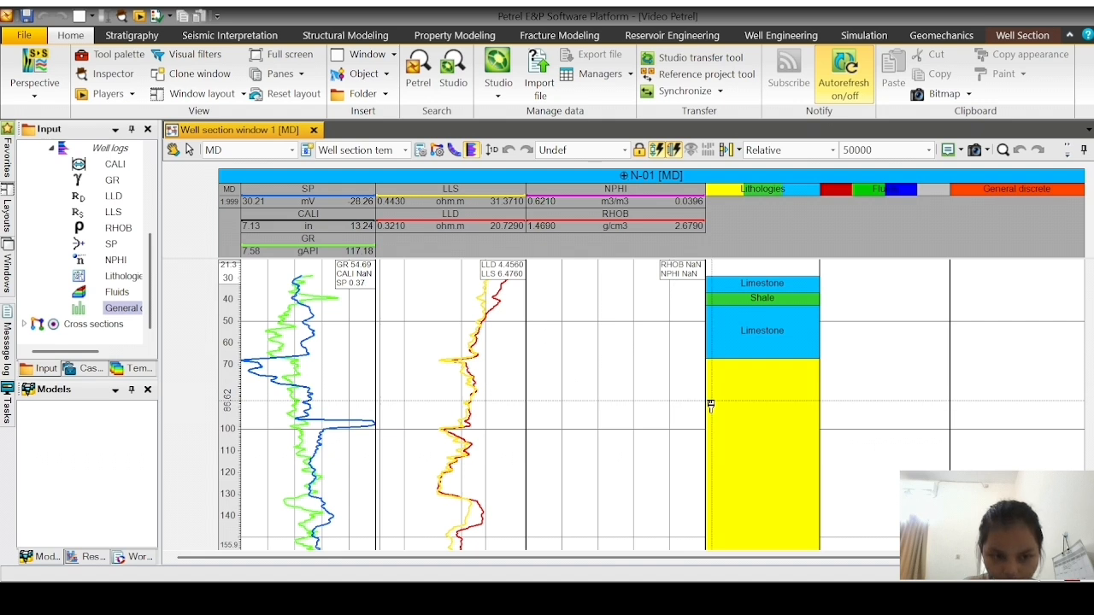
left_click(755, 387)
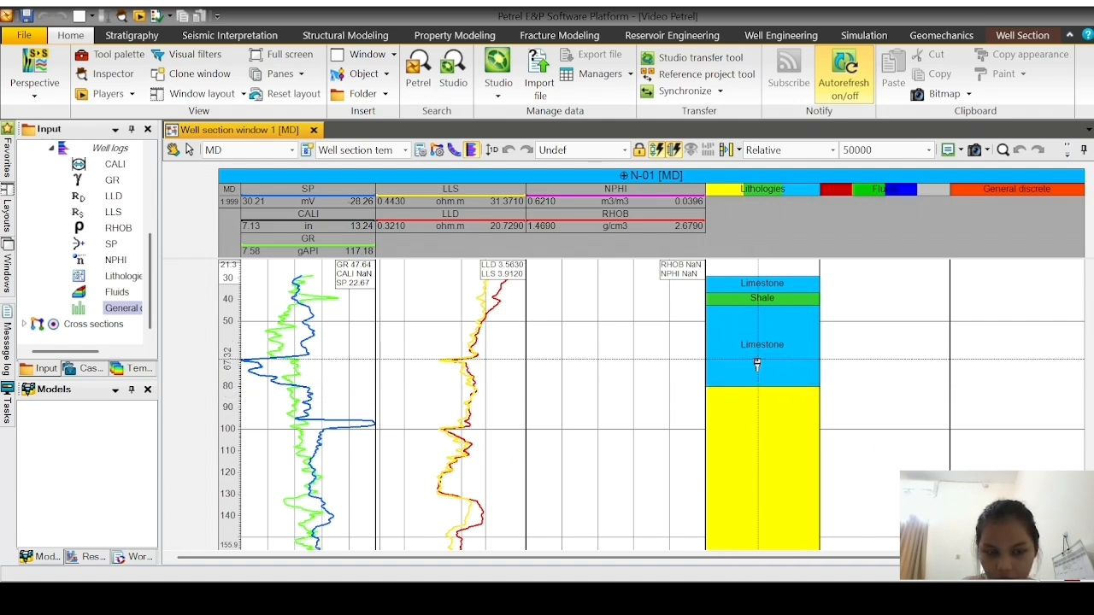
left_click(758, 361)
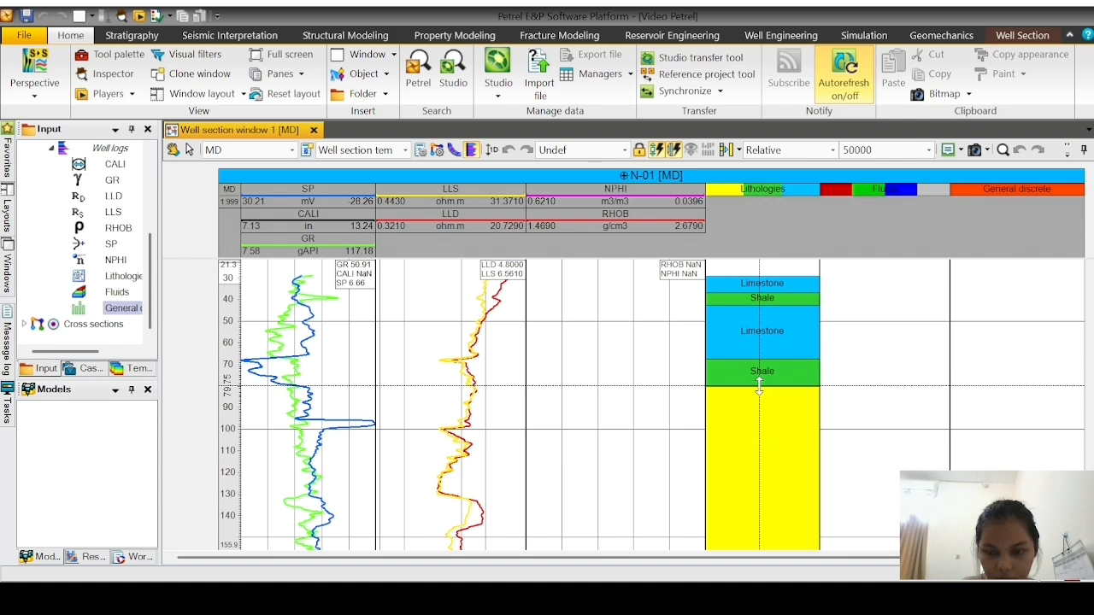
Step: Extend the second Shale interval in the Lithologies track from about 80 down to 198 MD
scroll(743, 393, "down", 3)
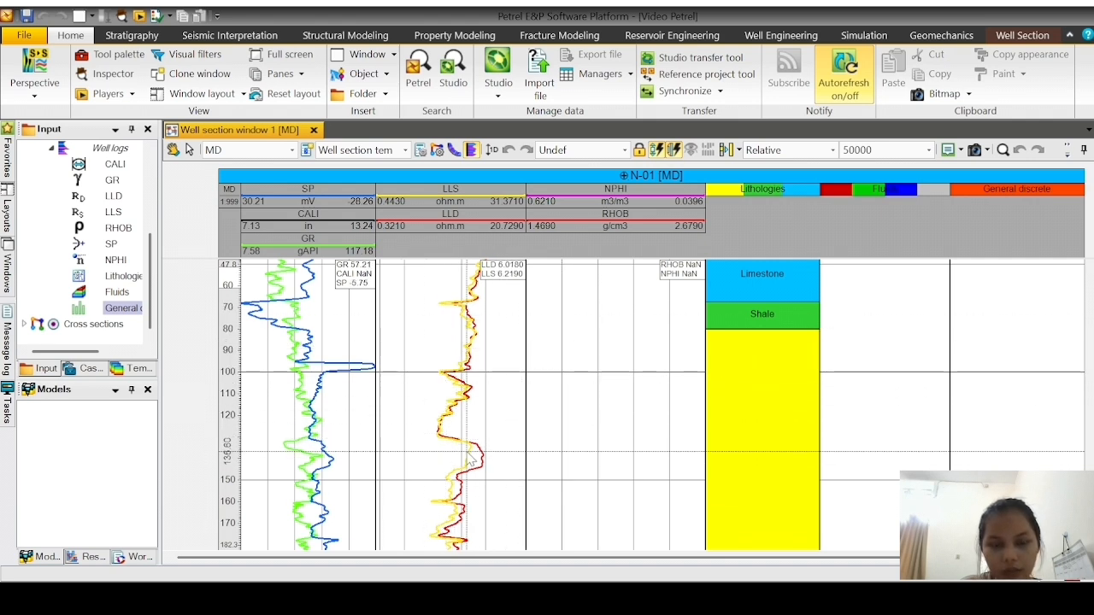
scroll(643, 409, "down", 1)
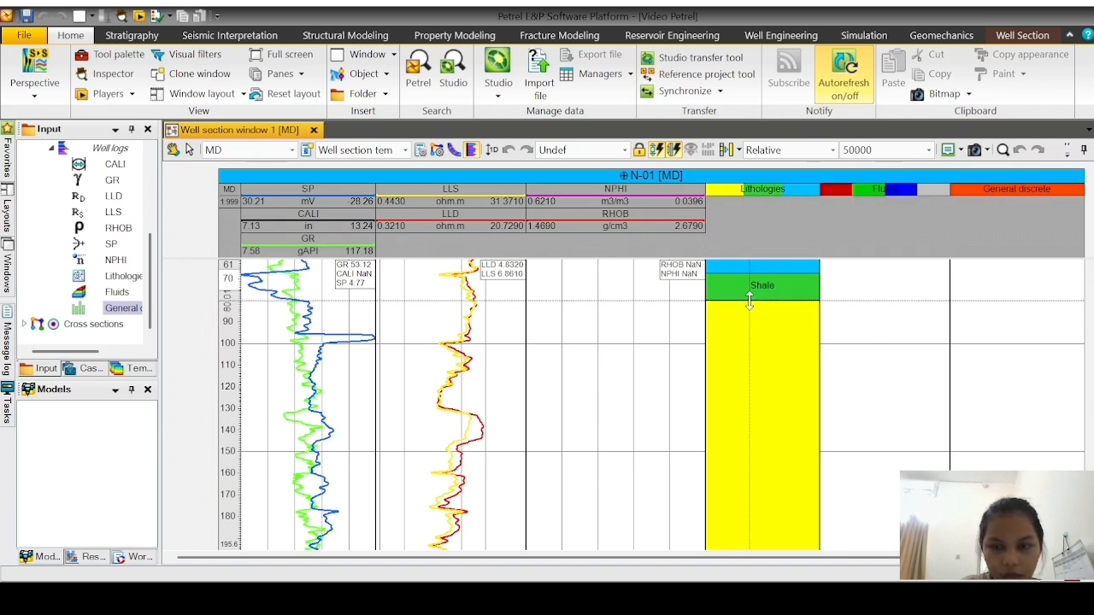
left_click_drag(748, 299, 750, 411)
scroll(749, 408, "down", 3)
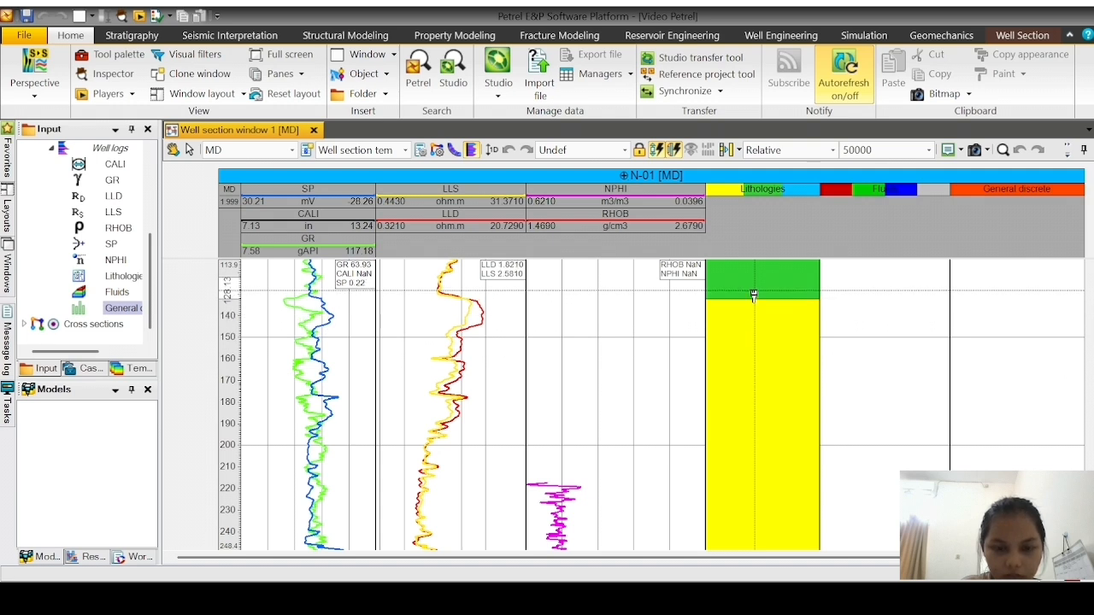
left_click_drag(754, 295, 750, 393)
scroll(749, 371, "down", 2)
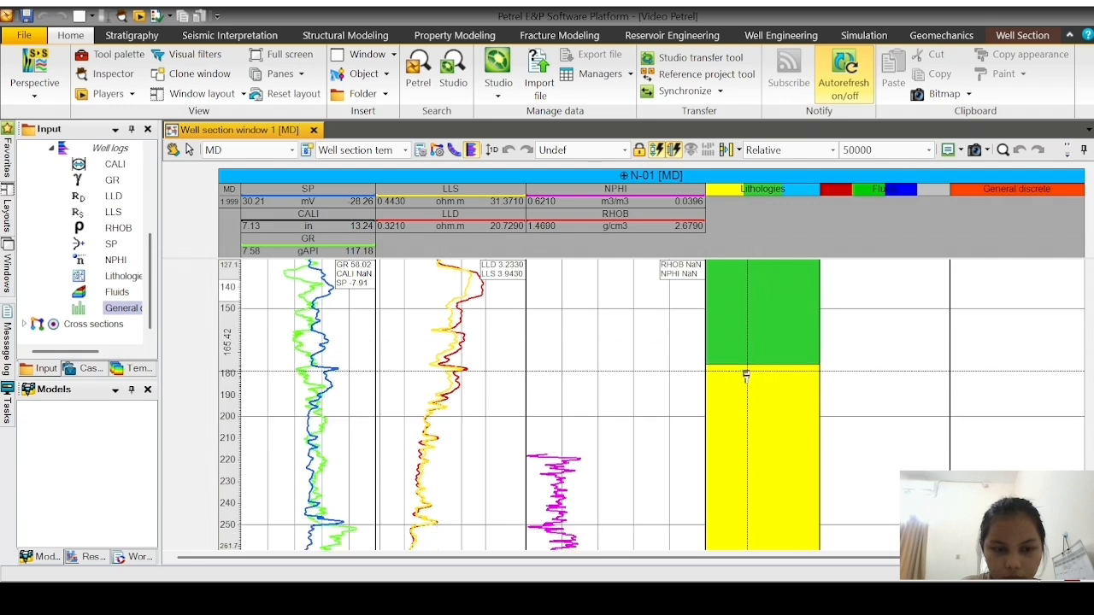
left_click(752, 311)
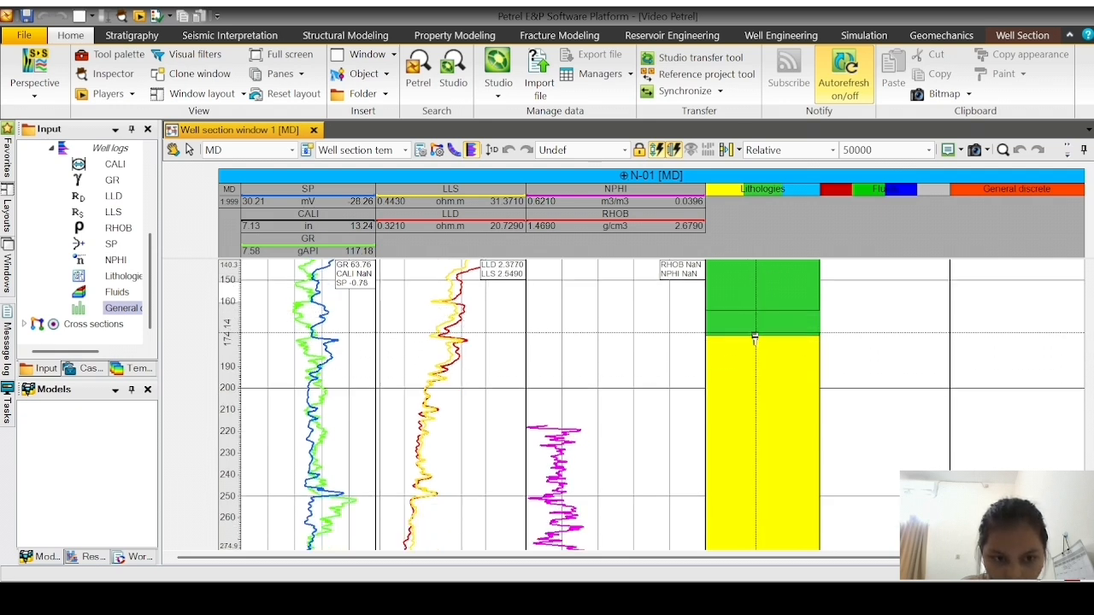
left_click_drag(755, 342, 740, 384)
scroll(739, 366, "down", 5)
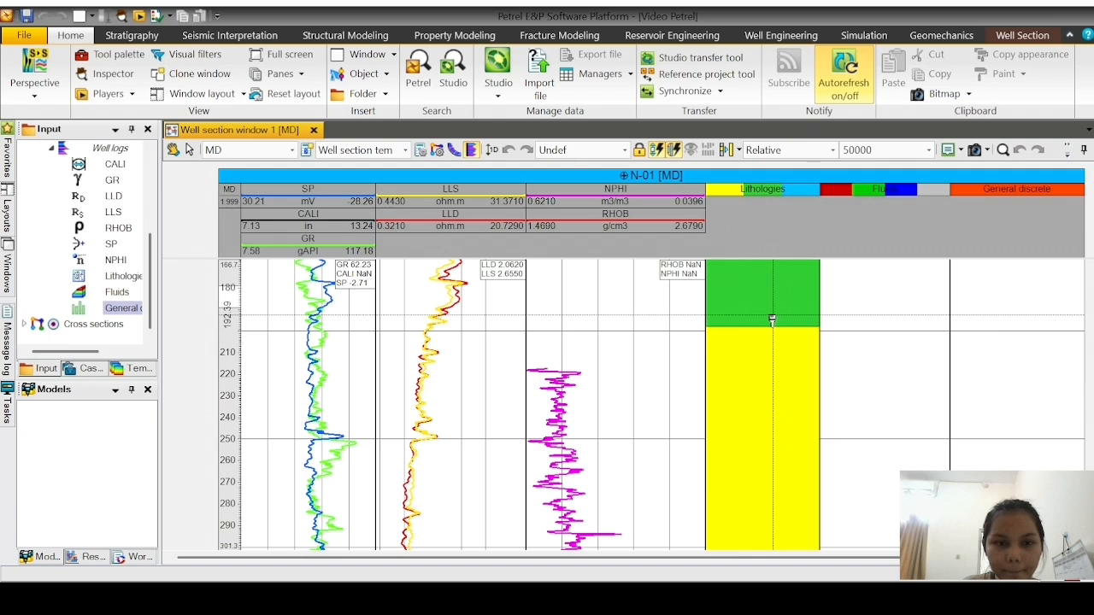
Step: Review the painted Shale interval against the log curves and extend its base to about 218 MD
scroll(772, 316, "up", 5)
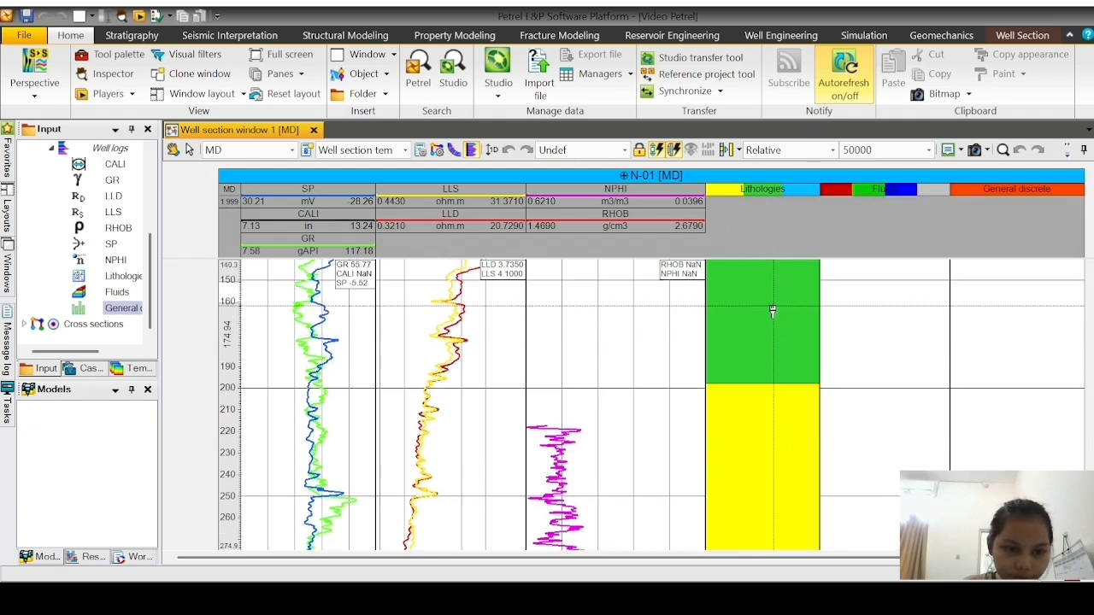
scroll(772, 312, "up", 5)
scroll(772, 312, "up", 5)
scroll(772, 312, "down", 12)
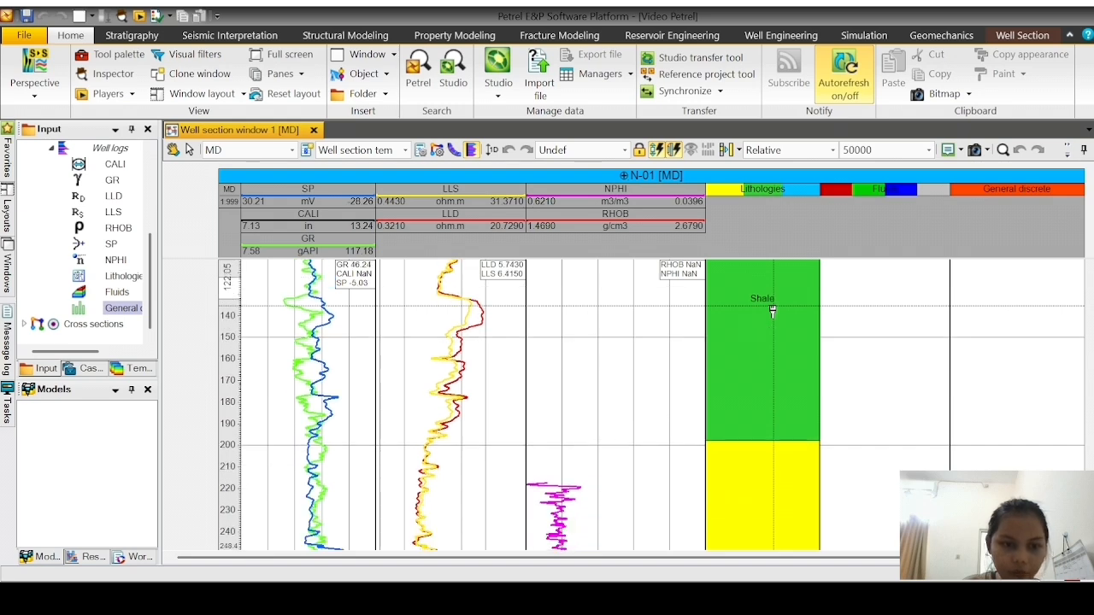
scroll(772, 312, "down", 2)
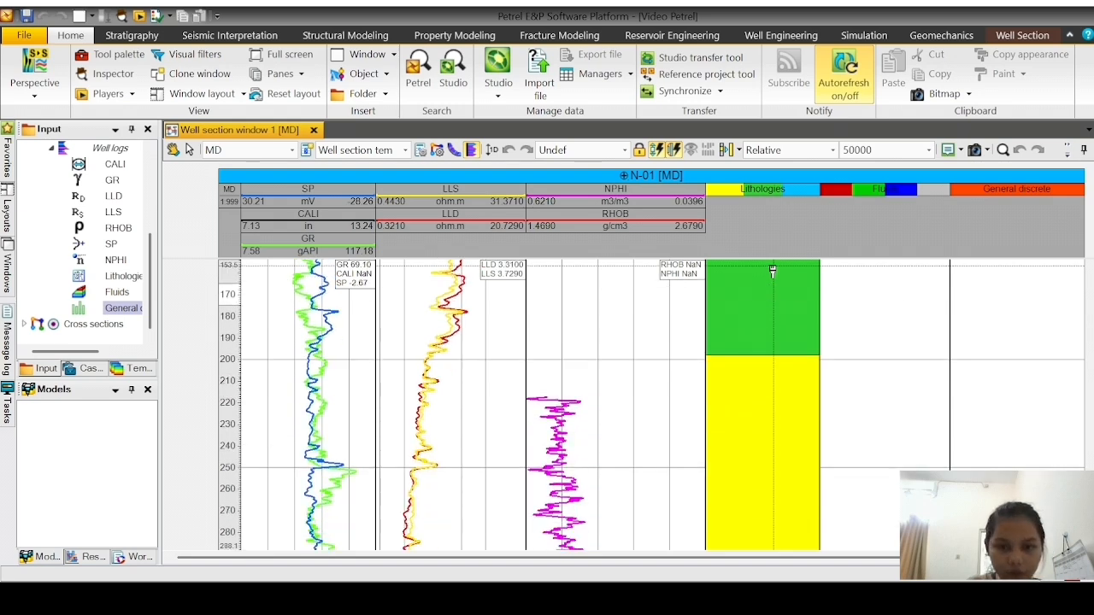
scroll(772, 334, "down", 2)
left_click_drag(772, 316, 771, 374)
scroll(770, 347, "down", 3)
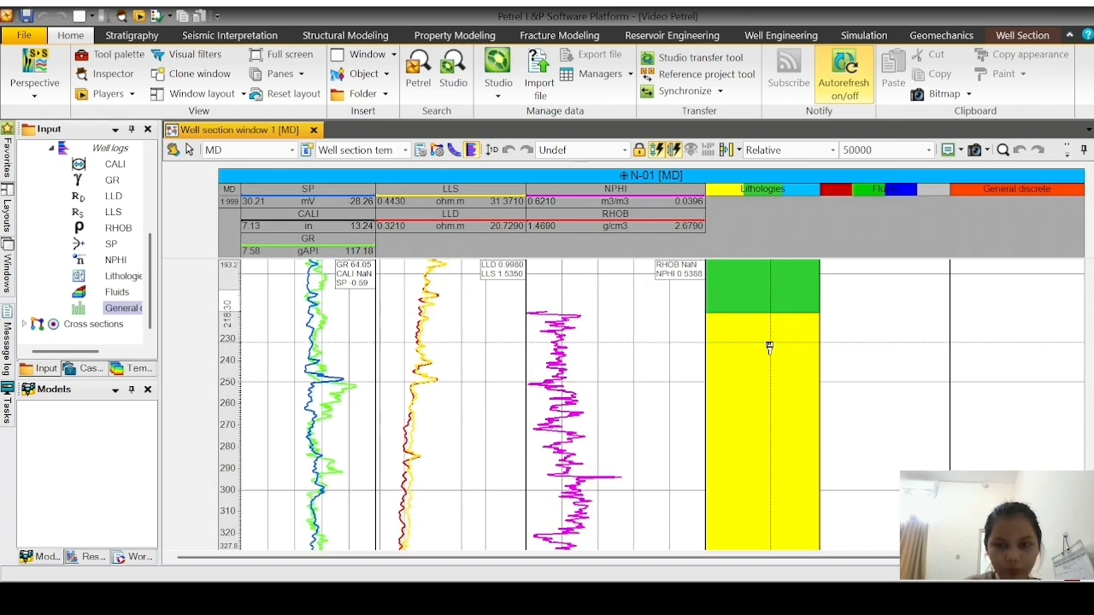
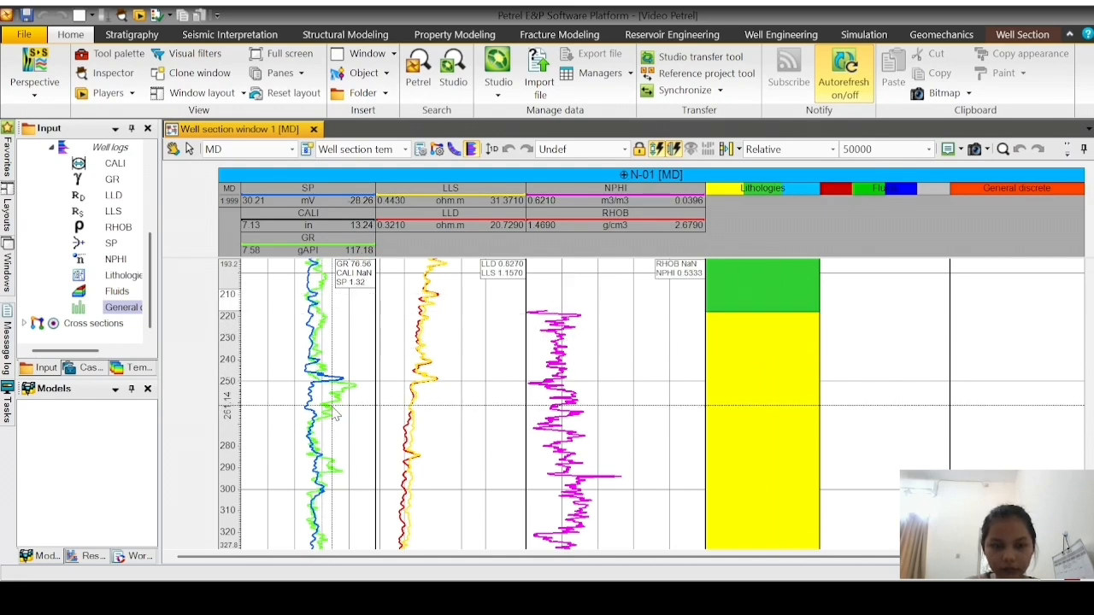
Step: Check the log curves below the Shale interval and extend its base from about 218 to 344 MD
scroll(334, 385, "down", 4)
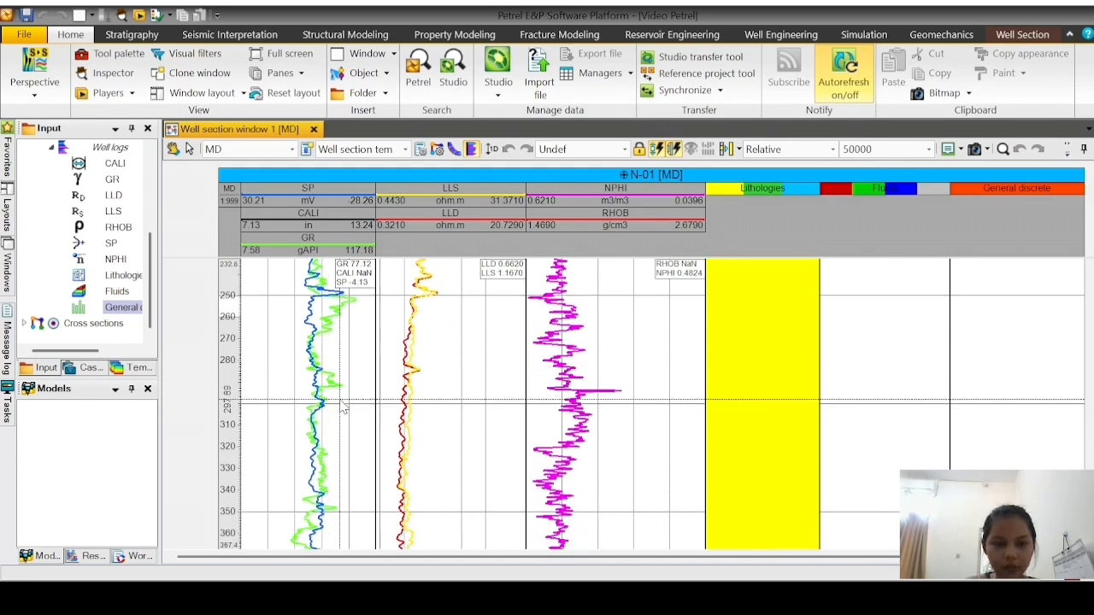
scroll(342, 406, "down", 4)
scroll(633, 358, "up", 8)
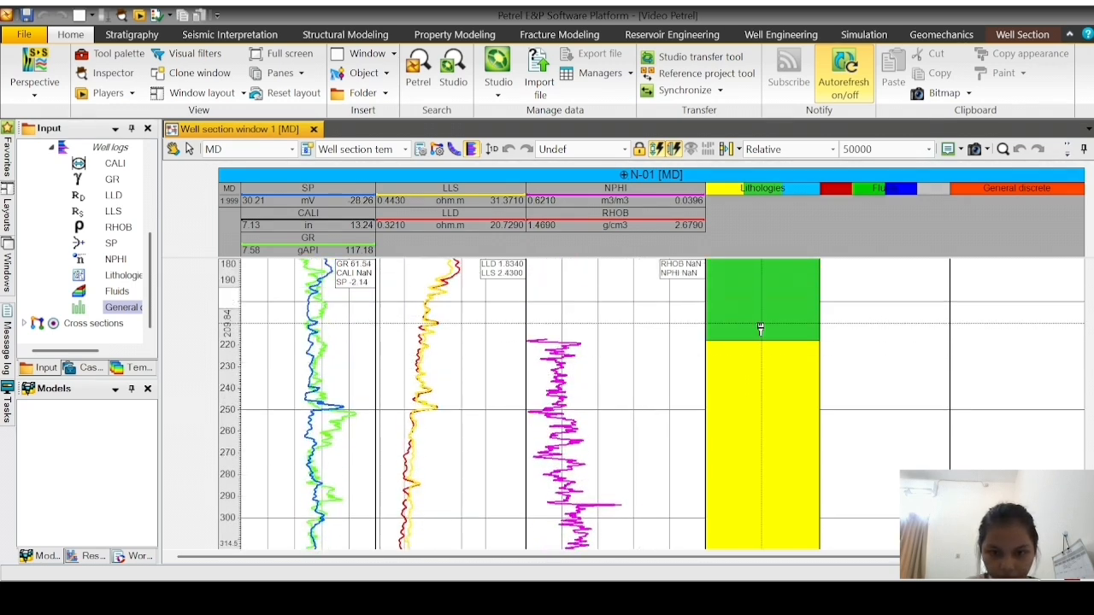
left_click_drag(761, 328, 778, 436)
scroll(778, 432, "down", 4)
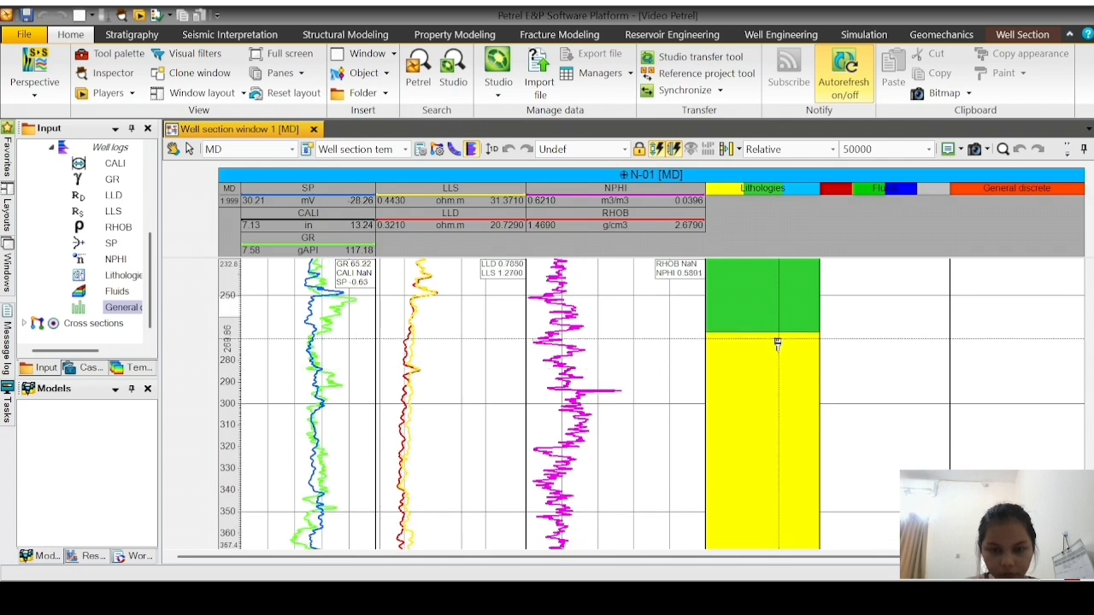
left_click_drag(787, 315, 780, 384)
scroll(789, 369, "down", 2)
scroll(786, 359, "up", 1)
scroll(778, 398, "down", 6)
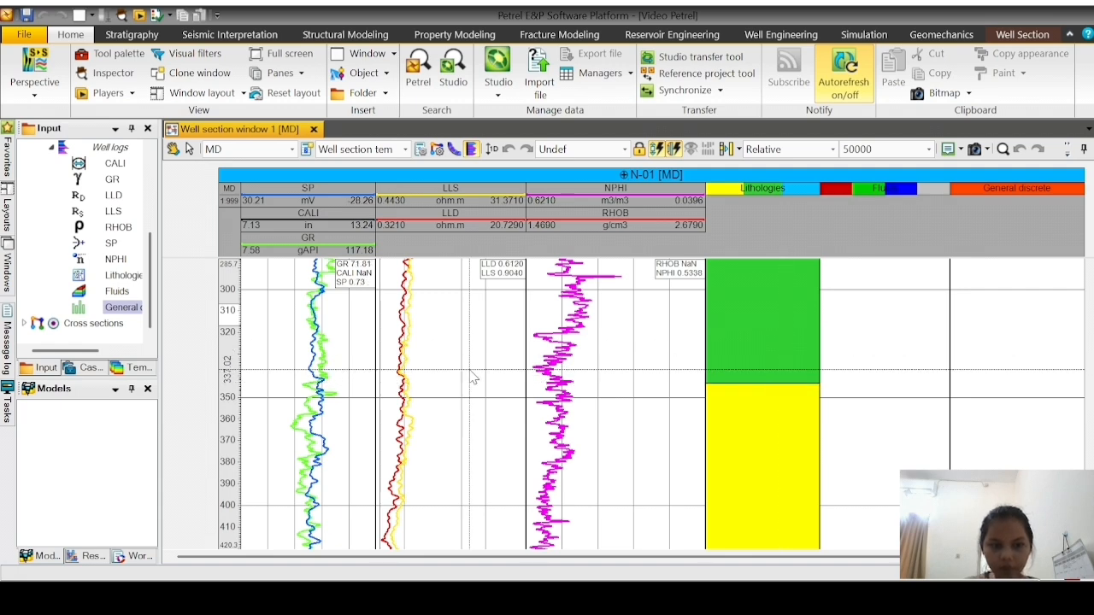
Step: Paint separate Shale intervals within the Sandstone at about 394–404 and 423–443 MD in the Lithologies track
scroll(469, 374, "down", 6)
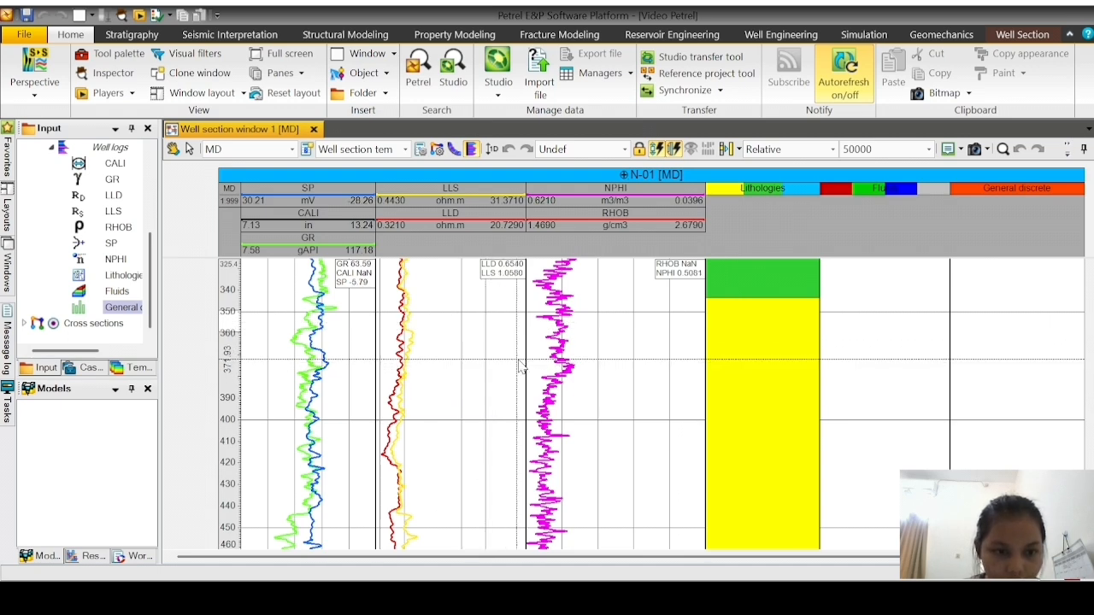
scroll(523, 359, "down", 4)
scroll(527, 358, "down", 4)
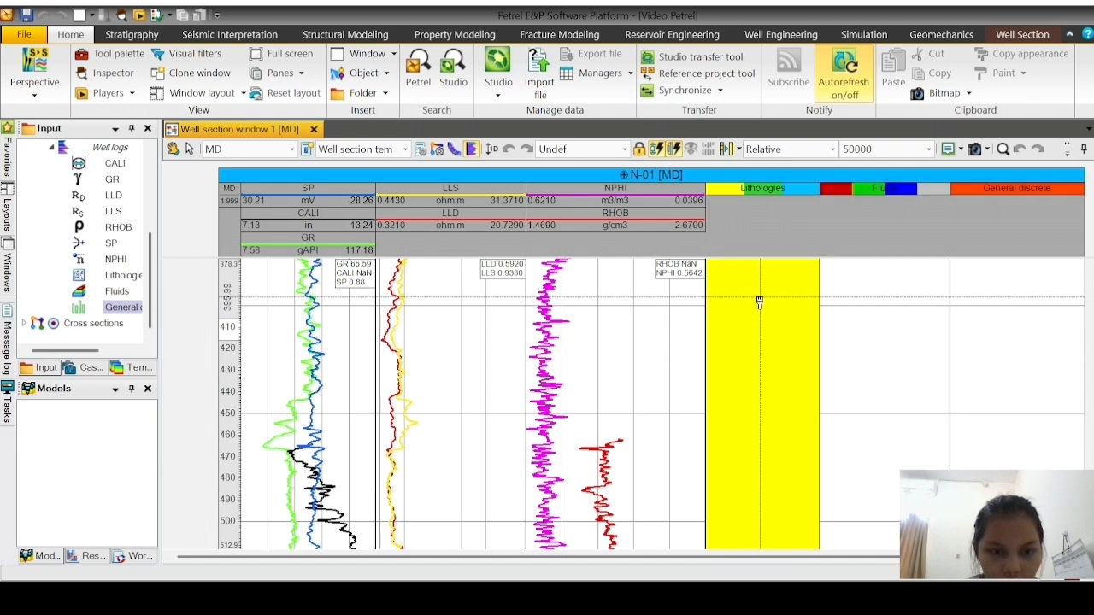
left_click_drag(761, 293, 774, 320)
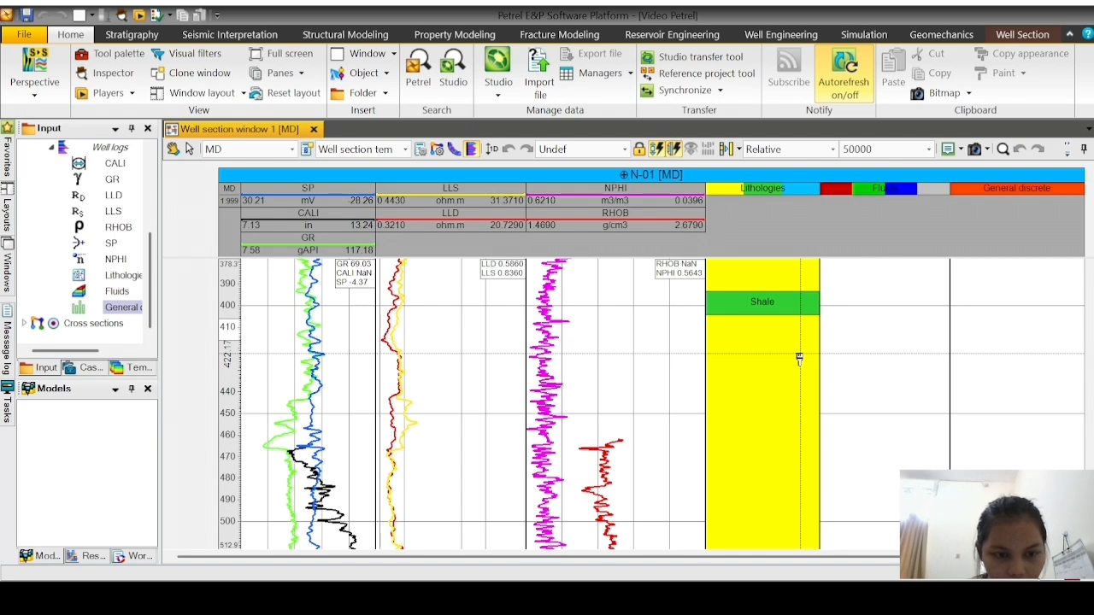
left_click_drag(799, 359, 828, 403)
scroll(825, 385, "down", 3)
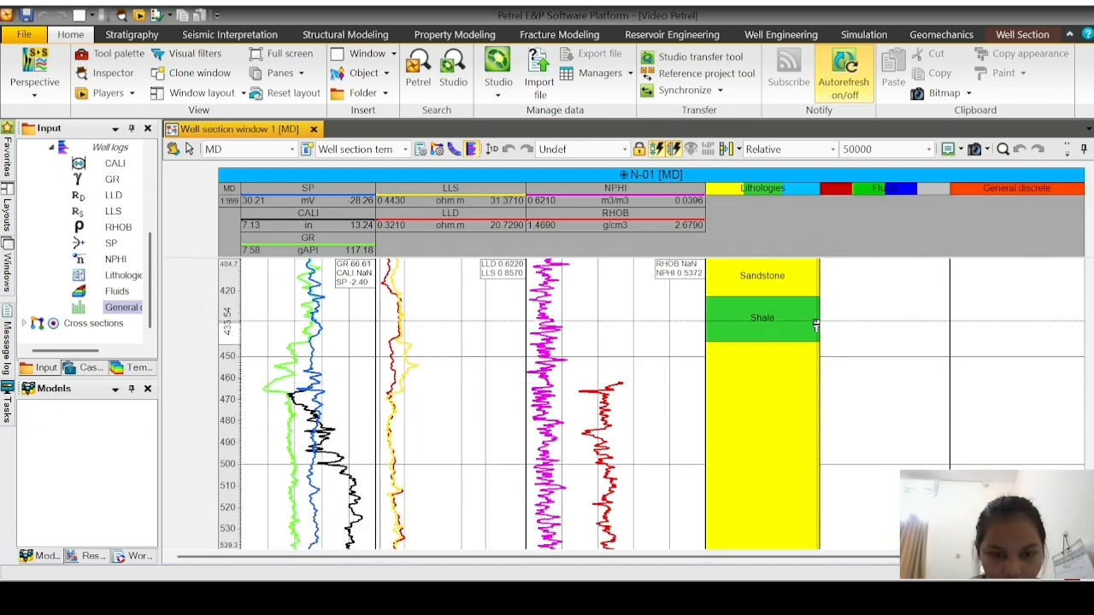
Step: Examine N-01's log curves beside the Sandstone fill from about 440 to 720 MD
scroll(821, 380, "down", 2)
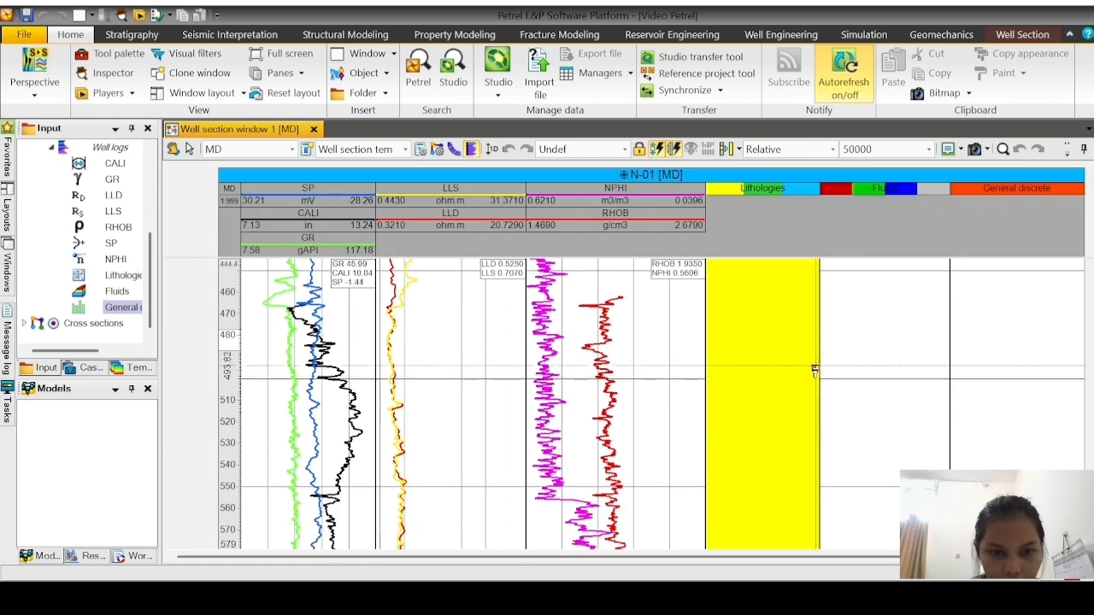
scroll(812, 325, "down", 2)
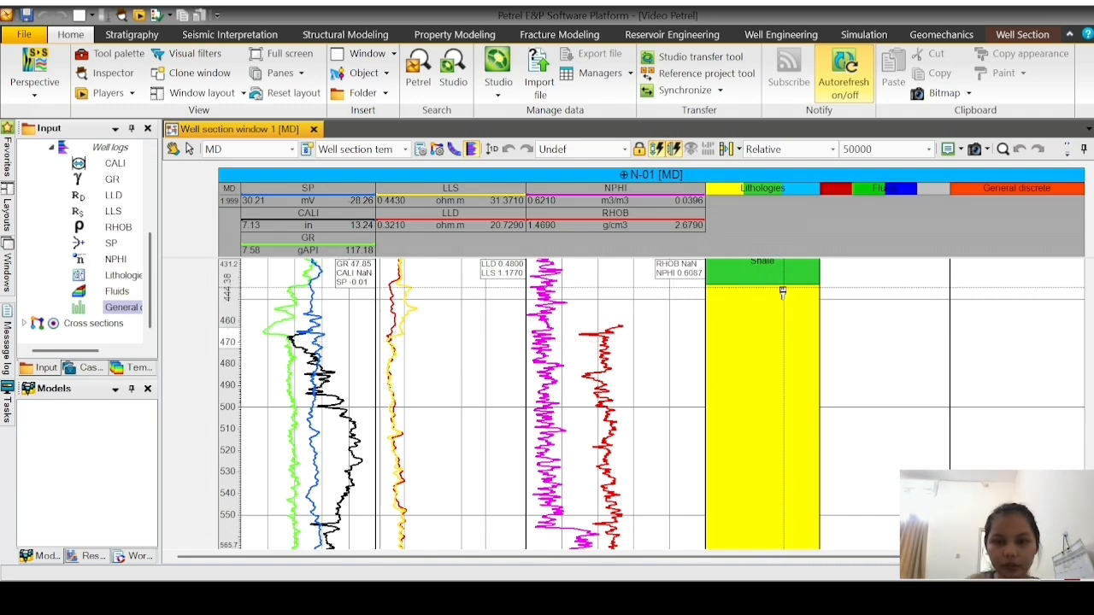
scroll(784, 287, "down", 1)
scroll(784, 286, "down", 3)
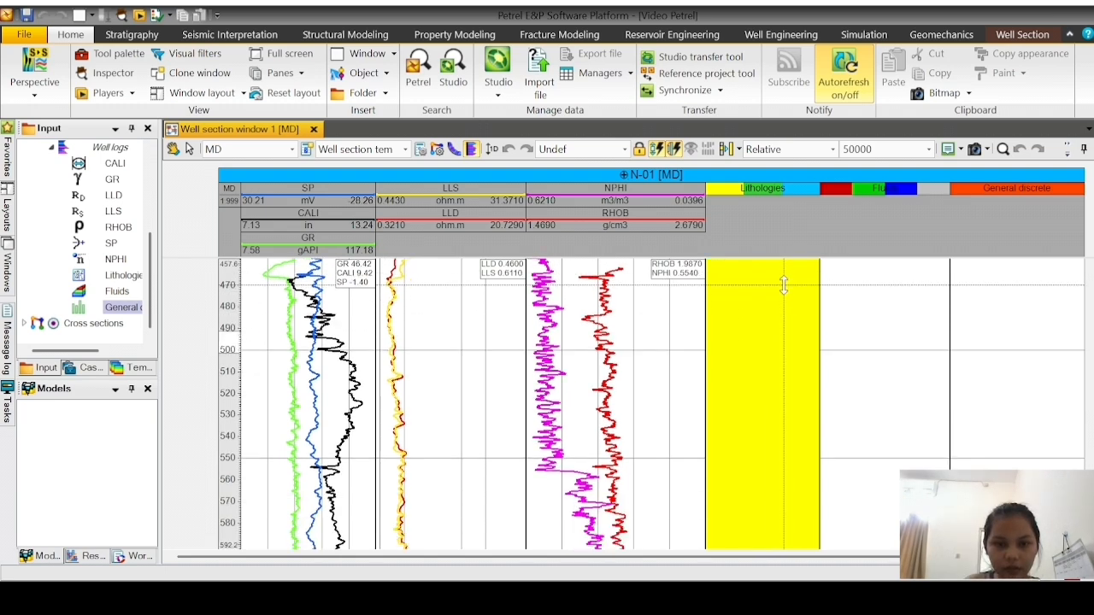
scroll(784, 286, "down", 1)
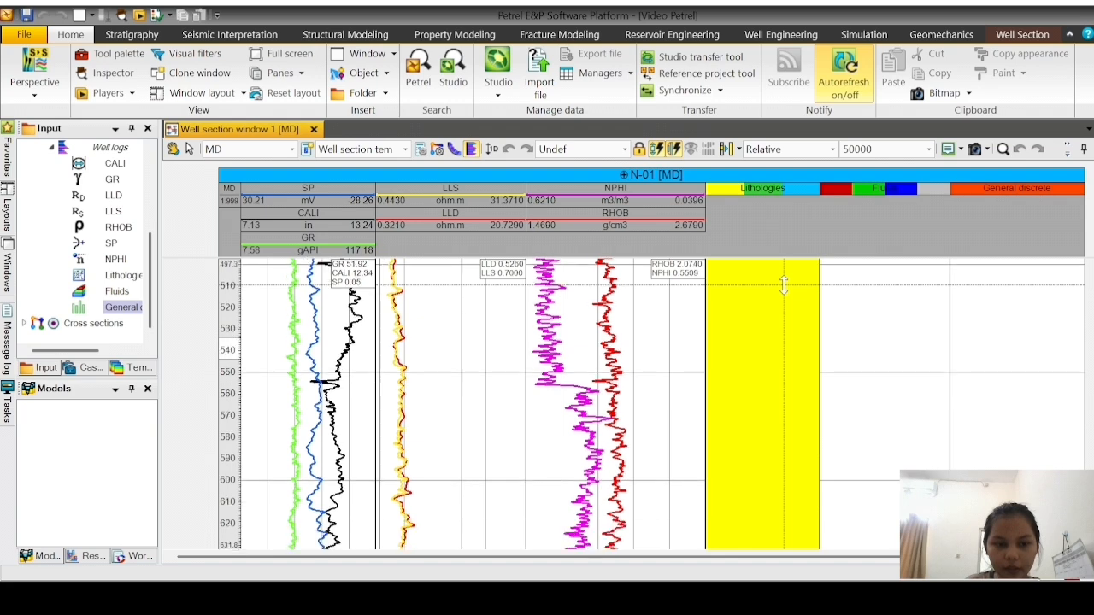
scroll(784, 286, "down", 3)
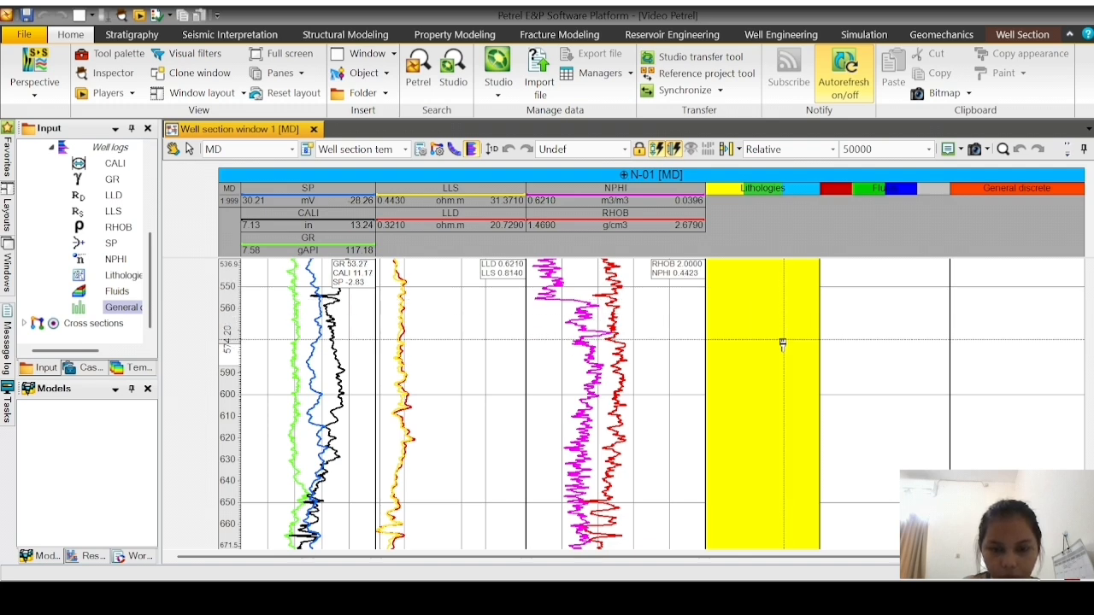
scroll(782, 342, "down", 1)
scroll(783, 344, "down", 1)
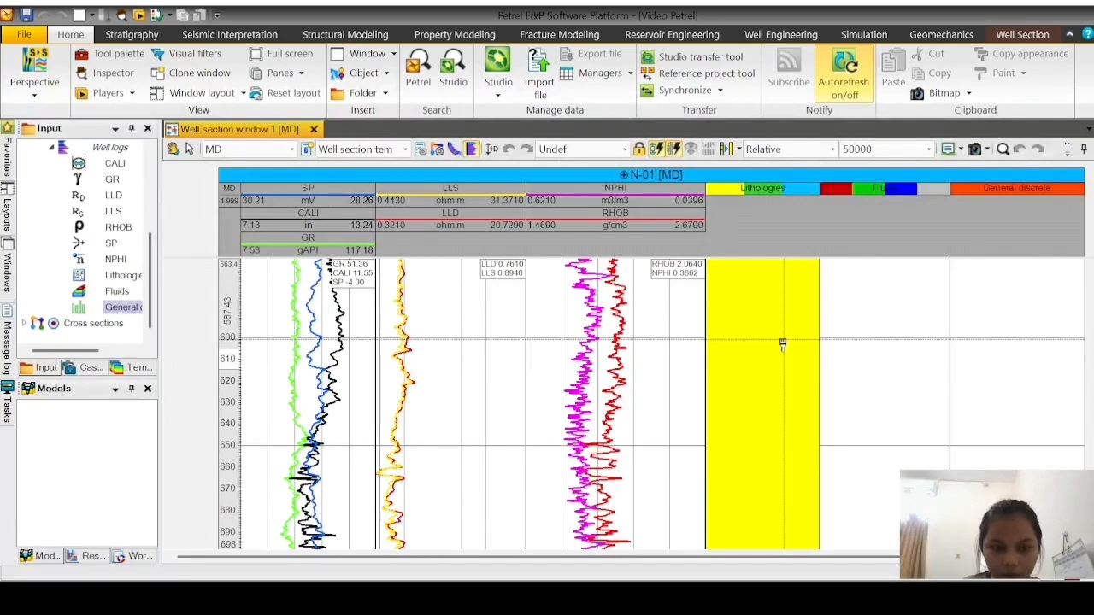
scroll(782, 343, "down", 1)
scroll(782, 343, "down", 1)
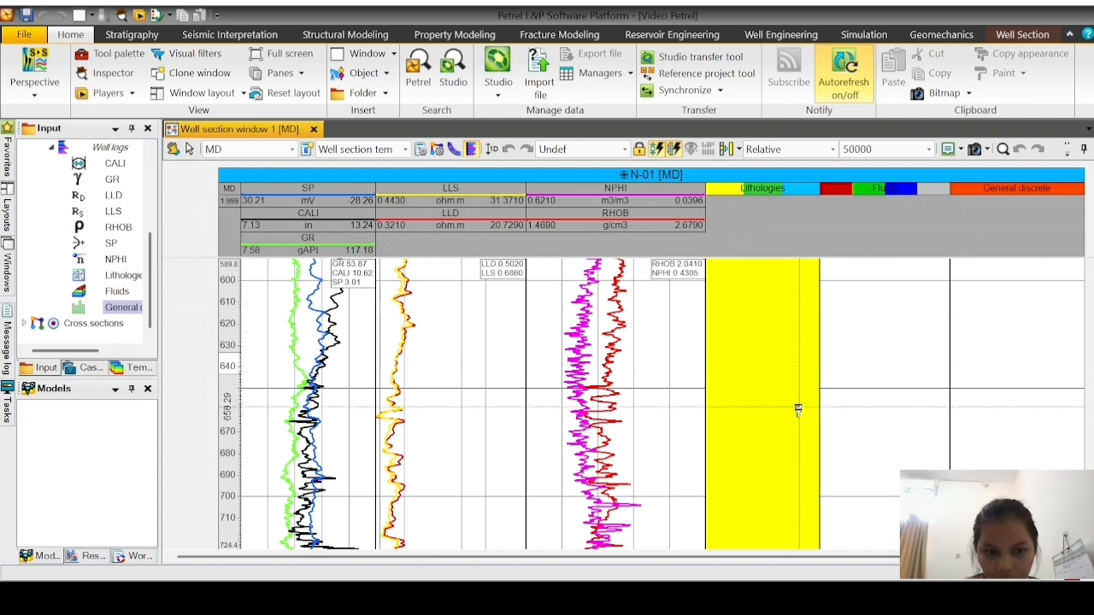
Step: Paint a Shale interval at about 641–653 MD in the Lithologies track and check the log curves below it
left_click_drag(798, 369, 803, 394)
scroll(802, 379, "down", 2)
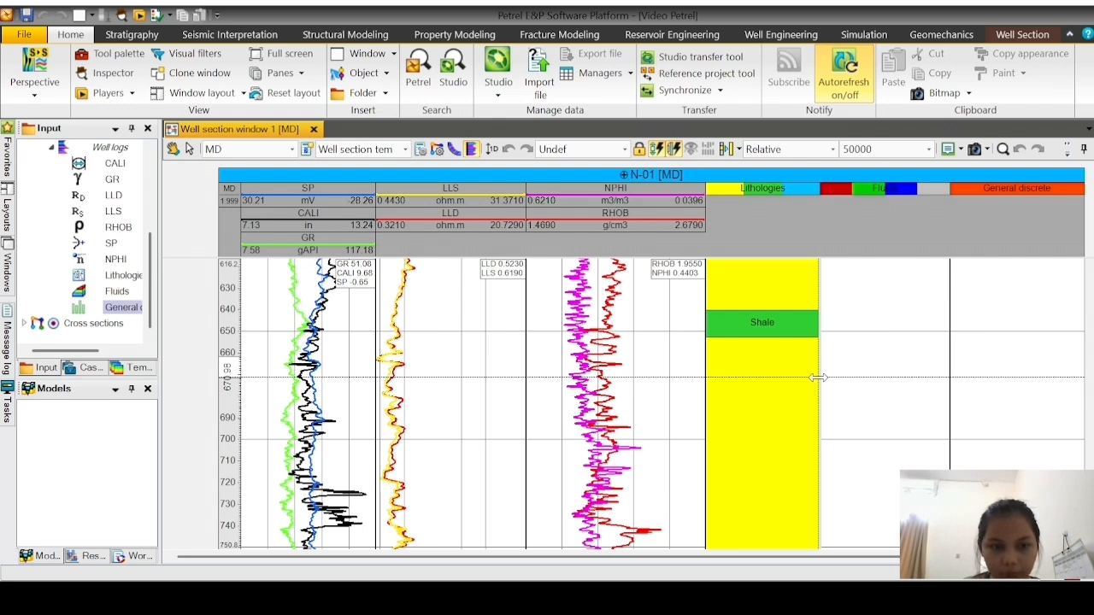
scroll(818, 377, "down", 3)
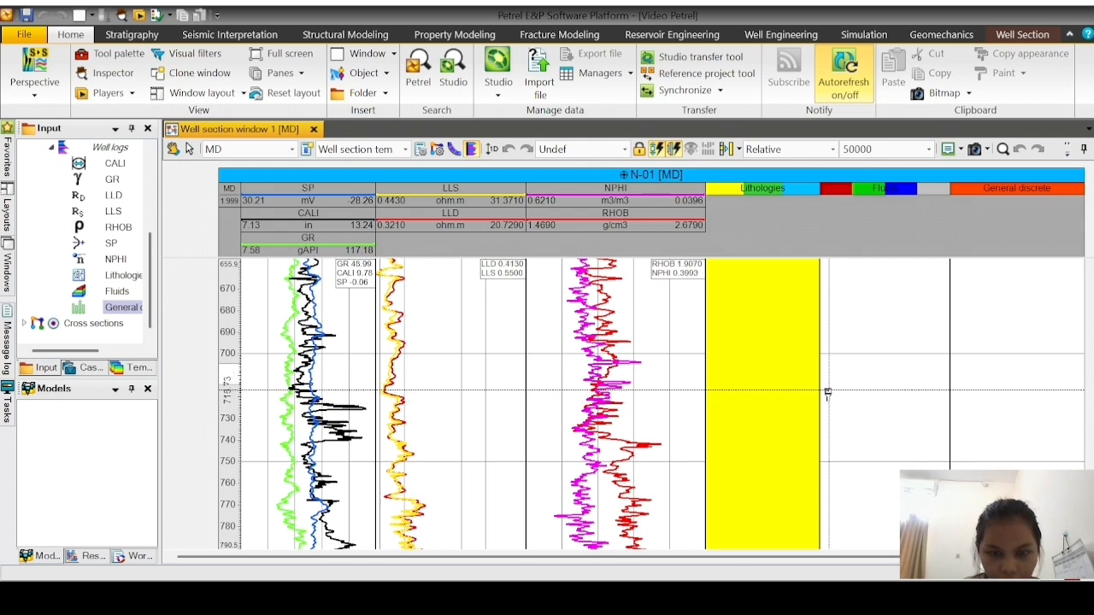
scroll(828, 394, "up", 3)
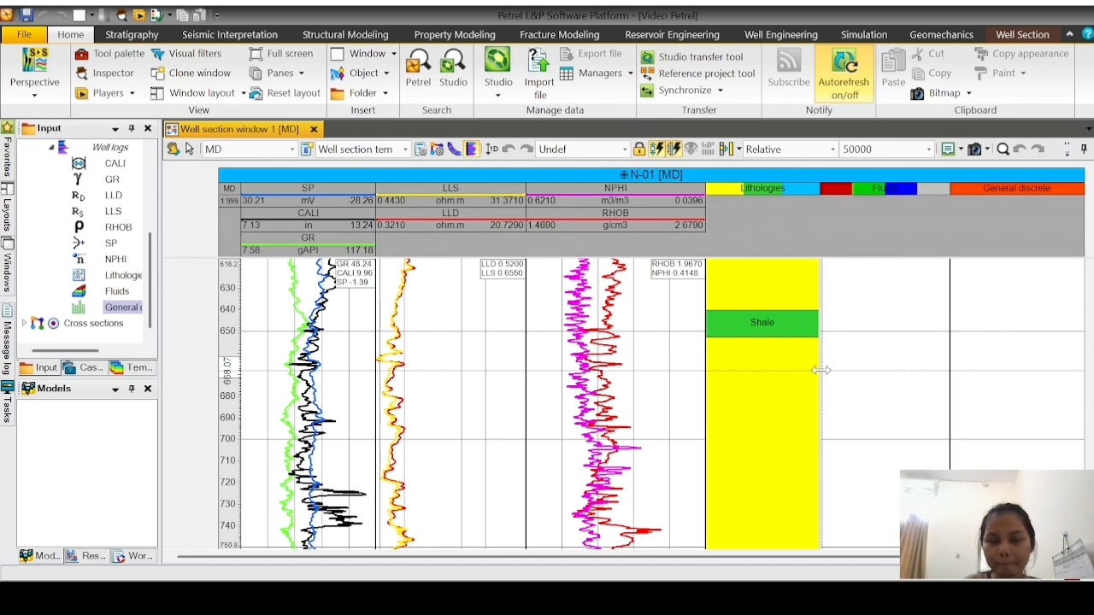
Step: Paint separate Shale intervals within the Sandstone at about 721–728 and 732–740 MD in the Lithologies track
scroll(814, 389, "down", 1)
scroll(815, 390, "down", 1)
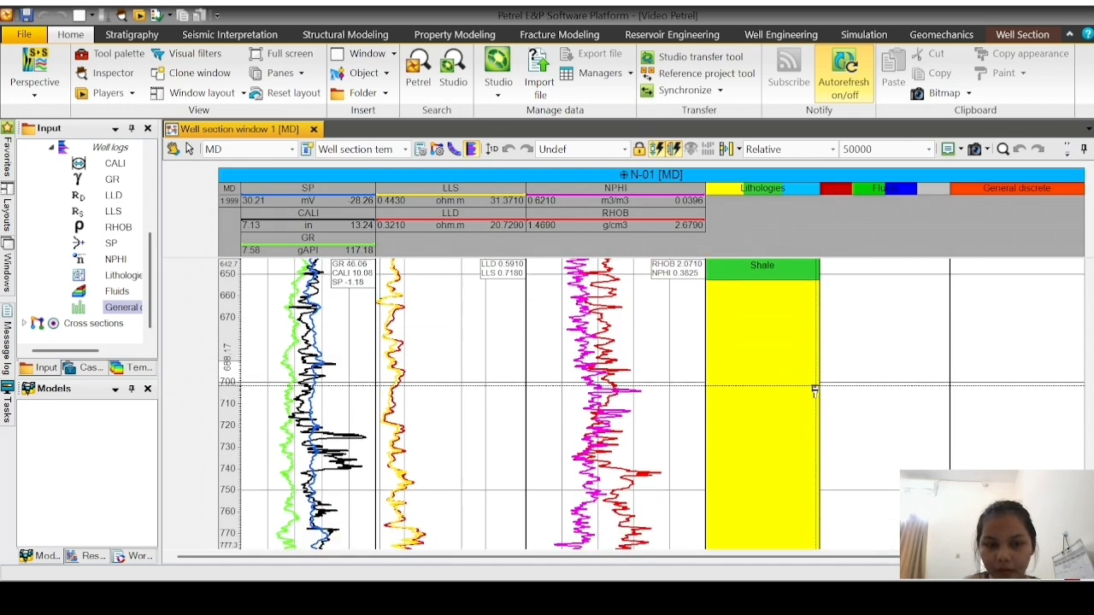
scroll(815, 427, "down", 1)
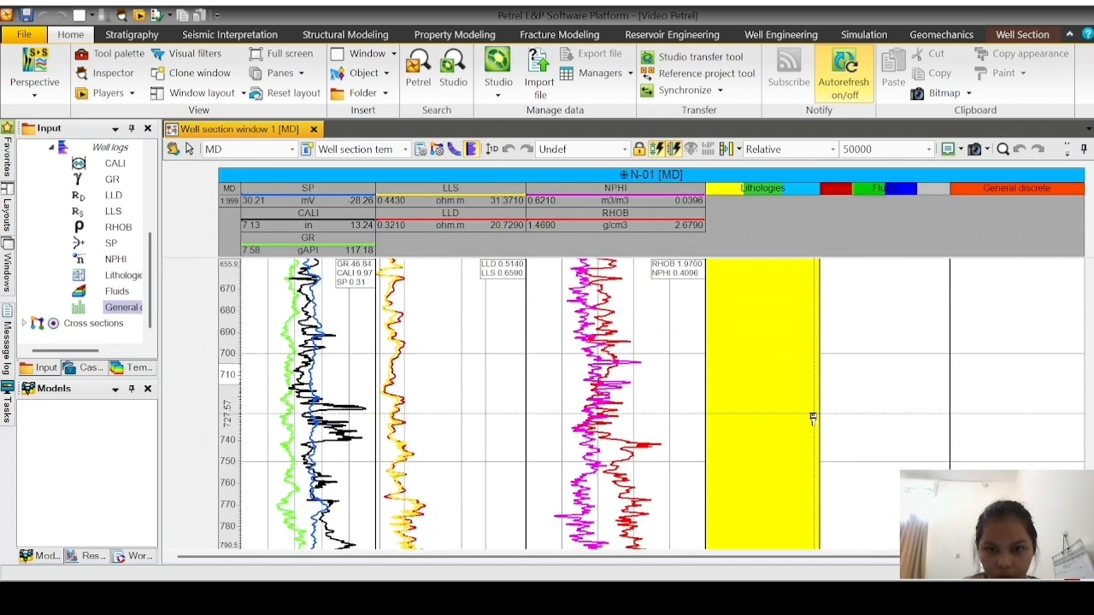
scroll(812, 420, "down", 1)
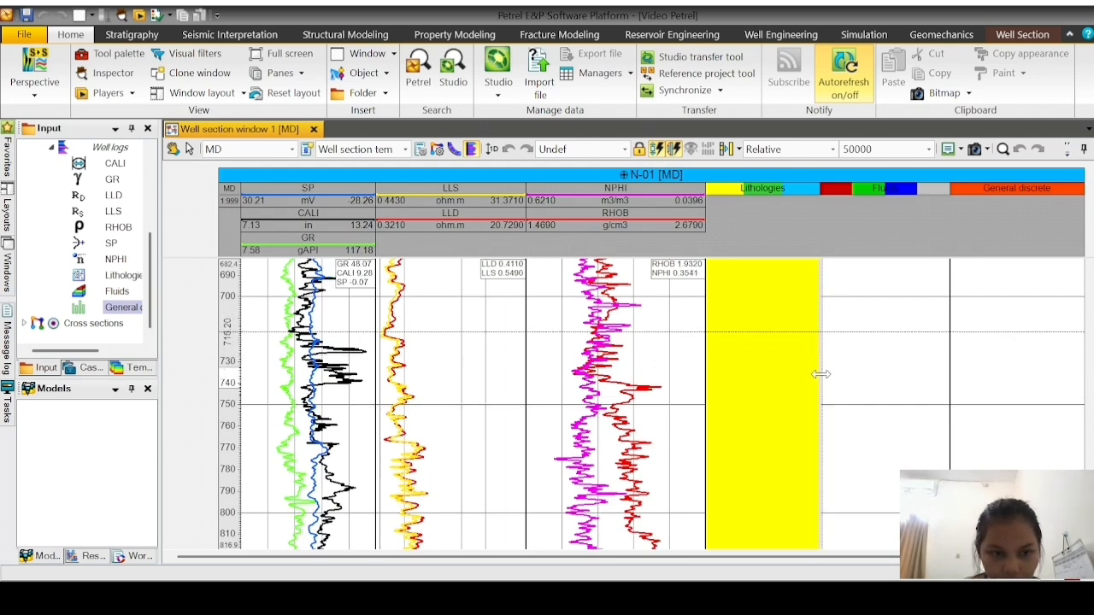
left_click(821, 373)
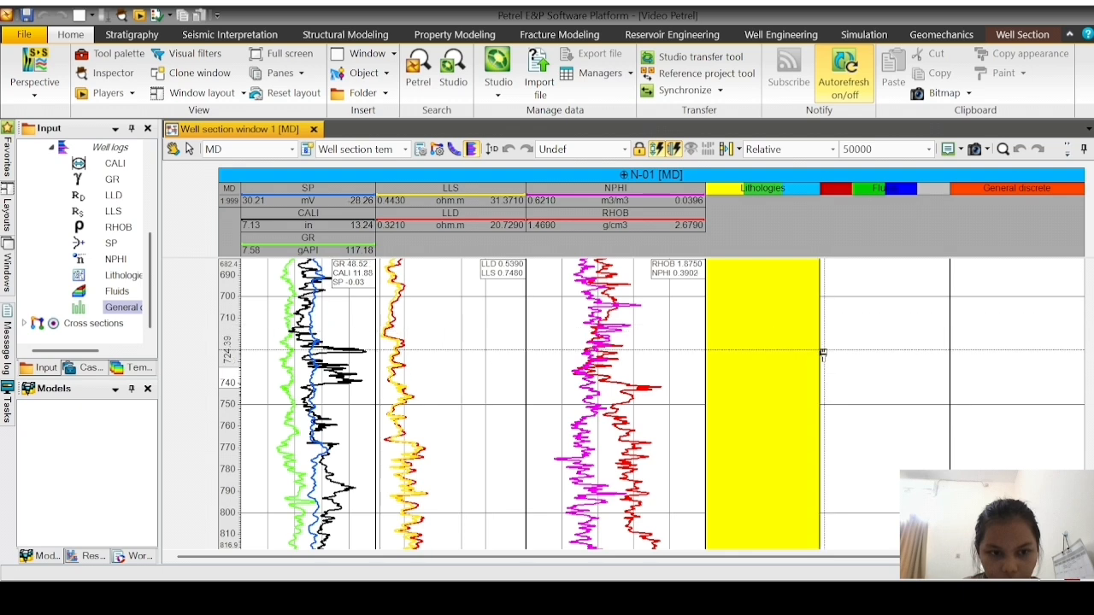
left_click_drag(822, 349, 816, 386)
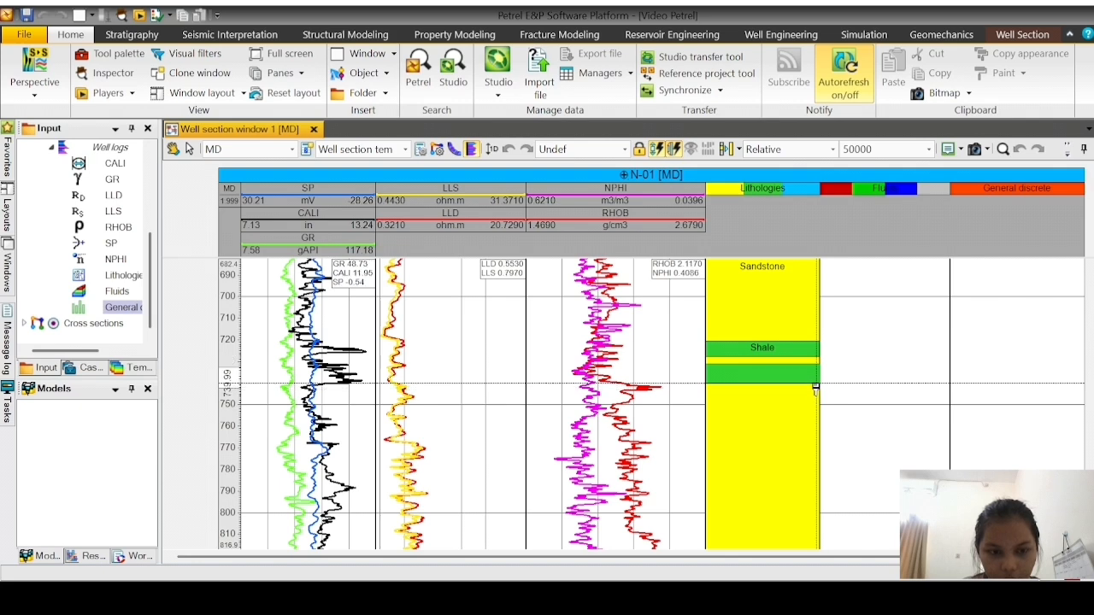
left_click_drag(815, 387, 816, 383)
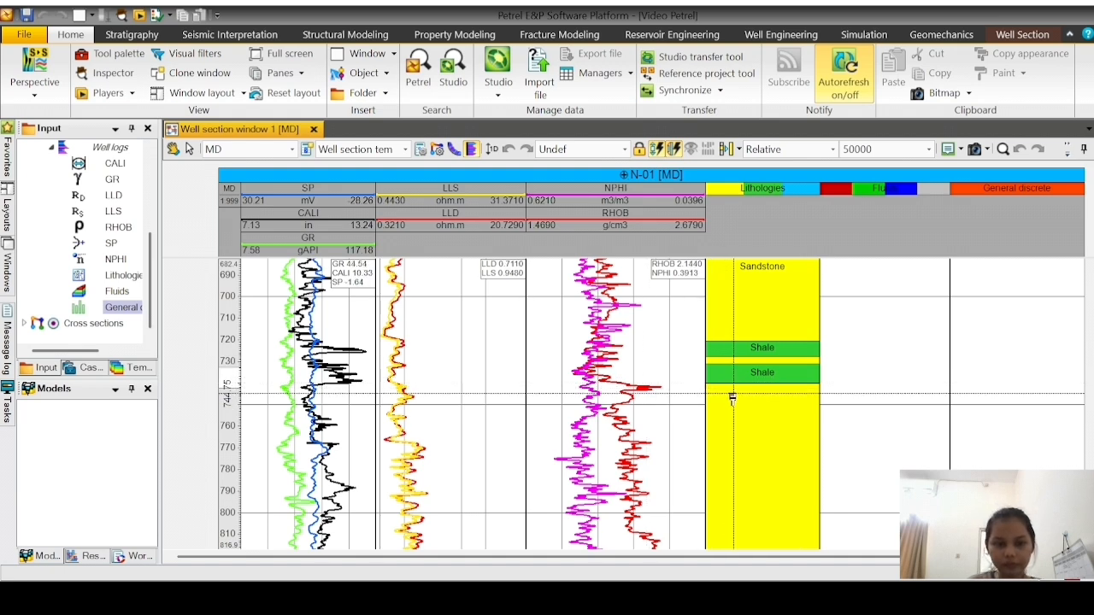
Step: Extend the lowest Shale interval's base to about 755 MD and paint another Shale interval at about 760–771 MD
scroll(731, 399, "down", 1)
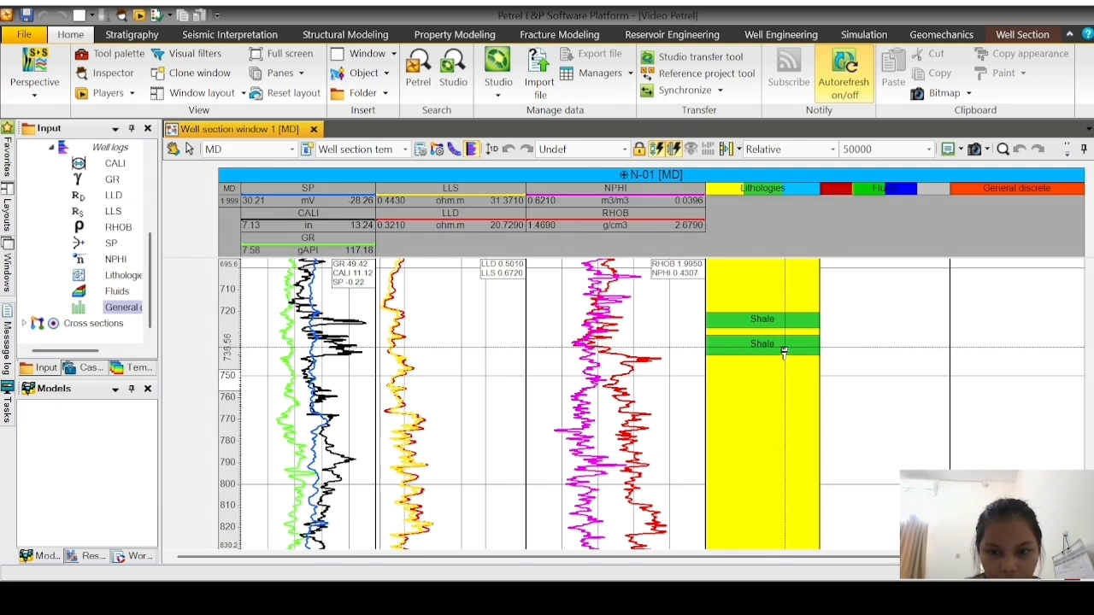
left_click_drag(781, 353, 783, 390)
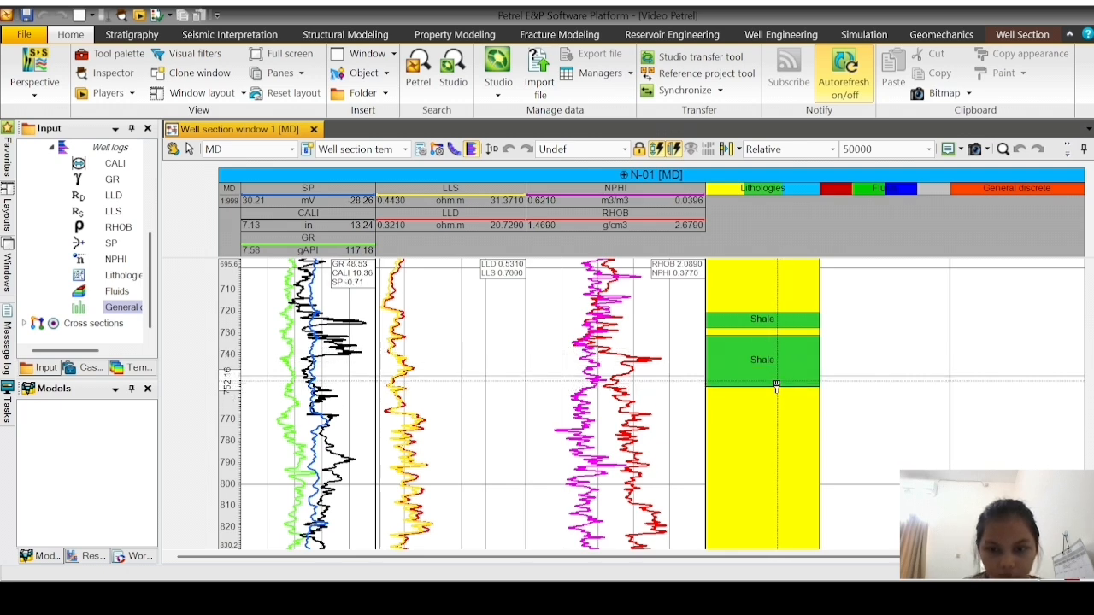
scroll(768, 374, "down", 2)
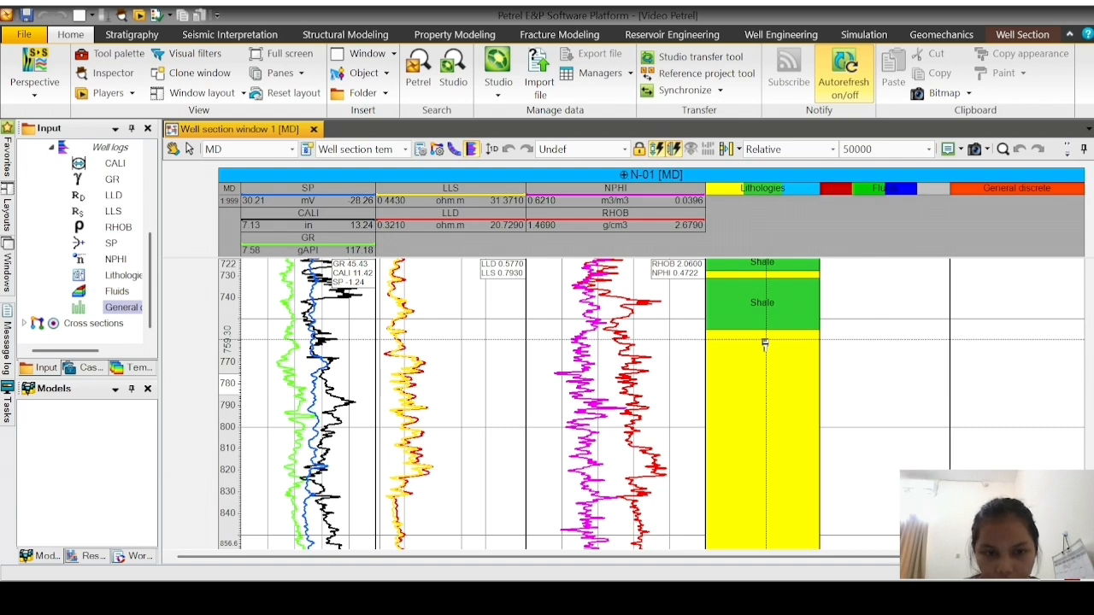
left_click_drag(765, 344, 767, 365)
scroll(766, 363, "down", 1)
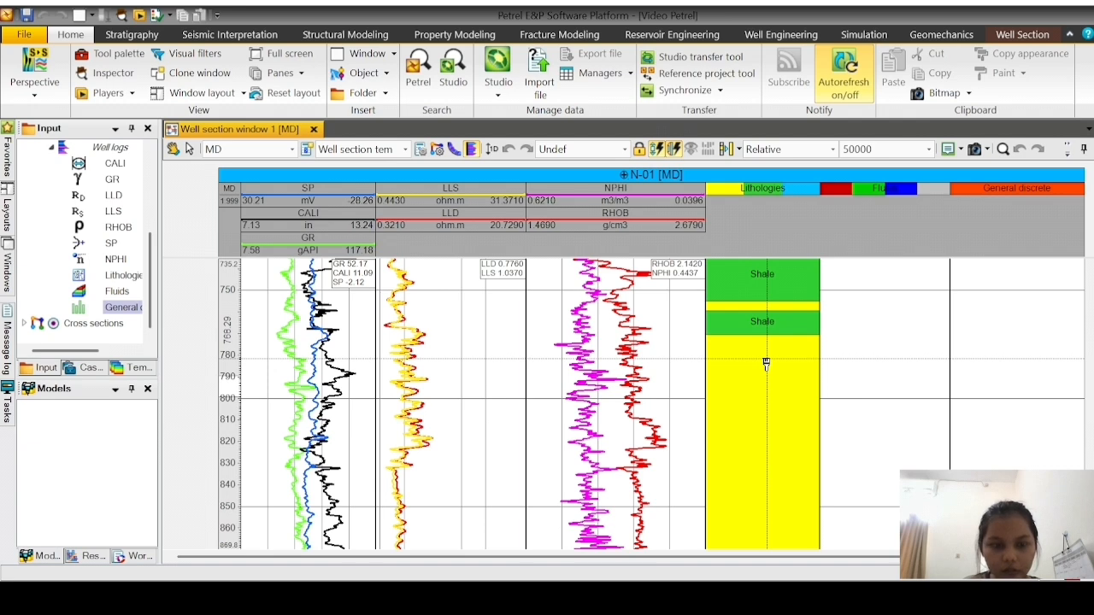
Step: Paint a Shale interval within the Sandstone from about 781 to 797 MD in the Lithologies track
scroll(766, 363, "down", 2)
scroll(766, 363, "up", 2)
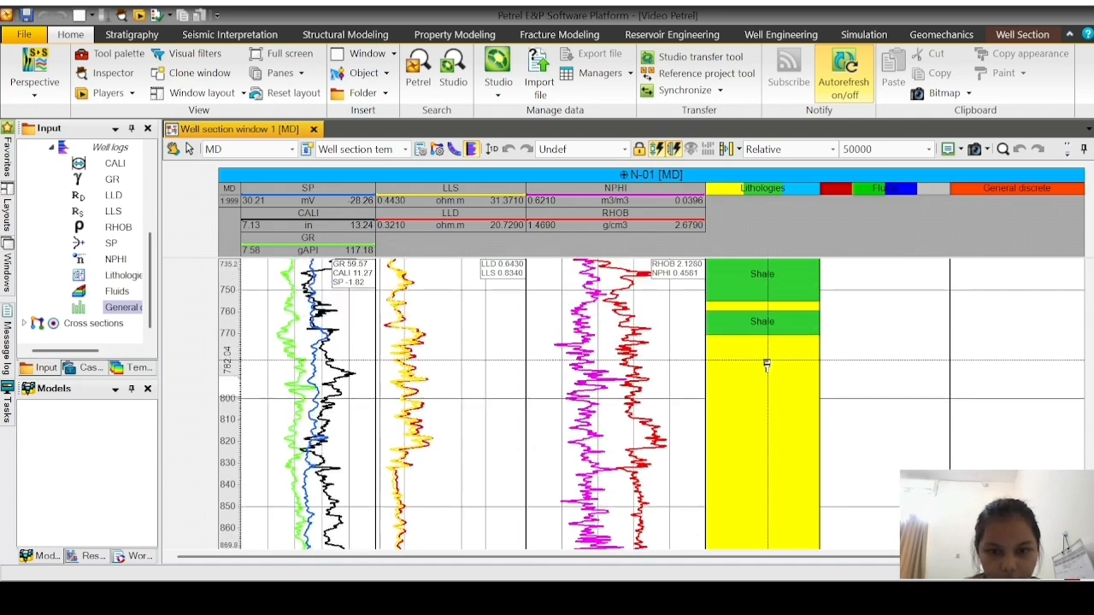
left_click_drag(767, 365, 765, 386)
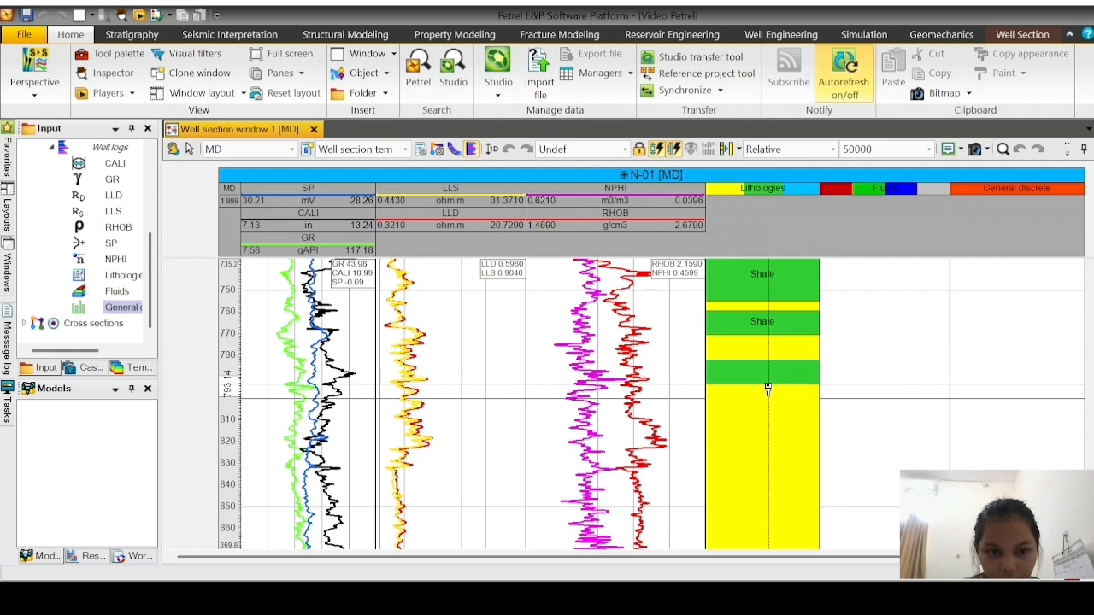
scroll(765, 386, "down", 2)
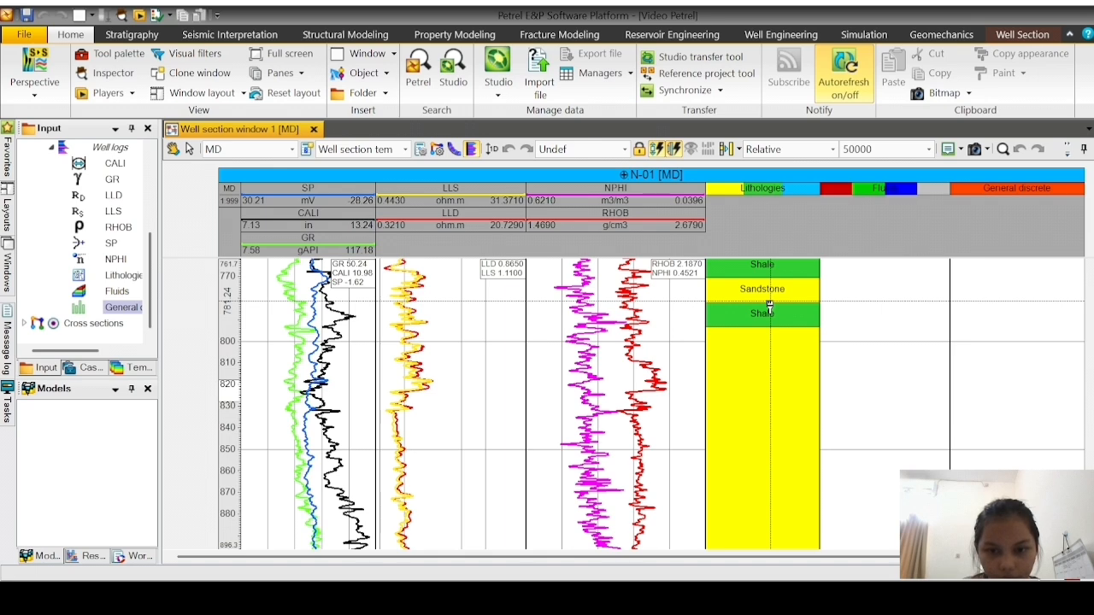
left_click_drag(769, 305, 779, 336)
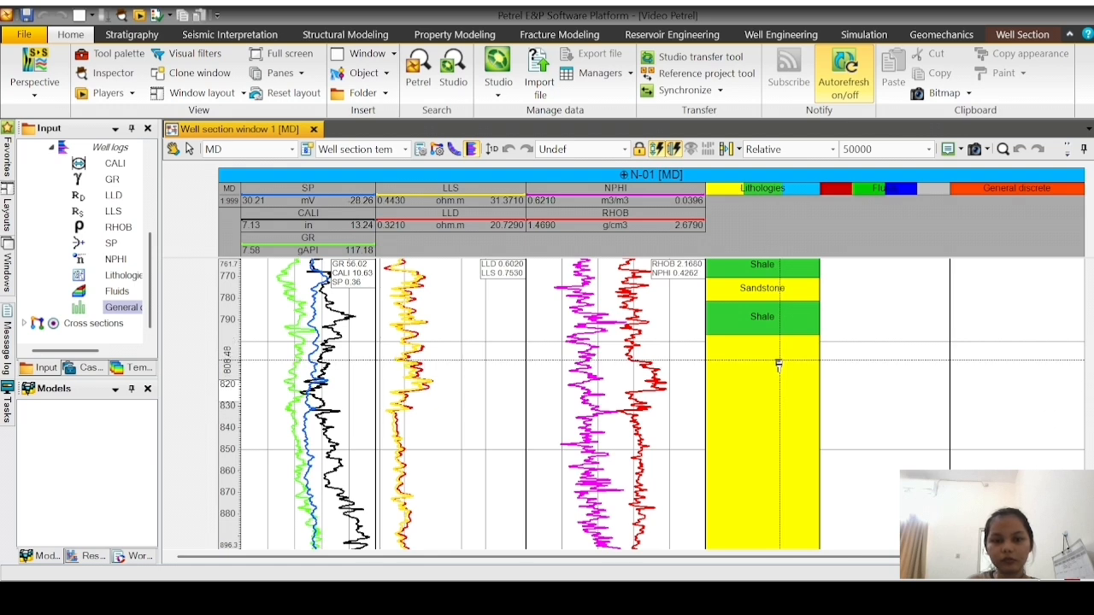
Step: Paint a Shale interval from about 808 MD in the Lithologies track and extend its base to about 905 MD
left_click_drag(776, 361, 786, 392)
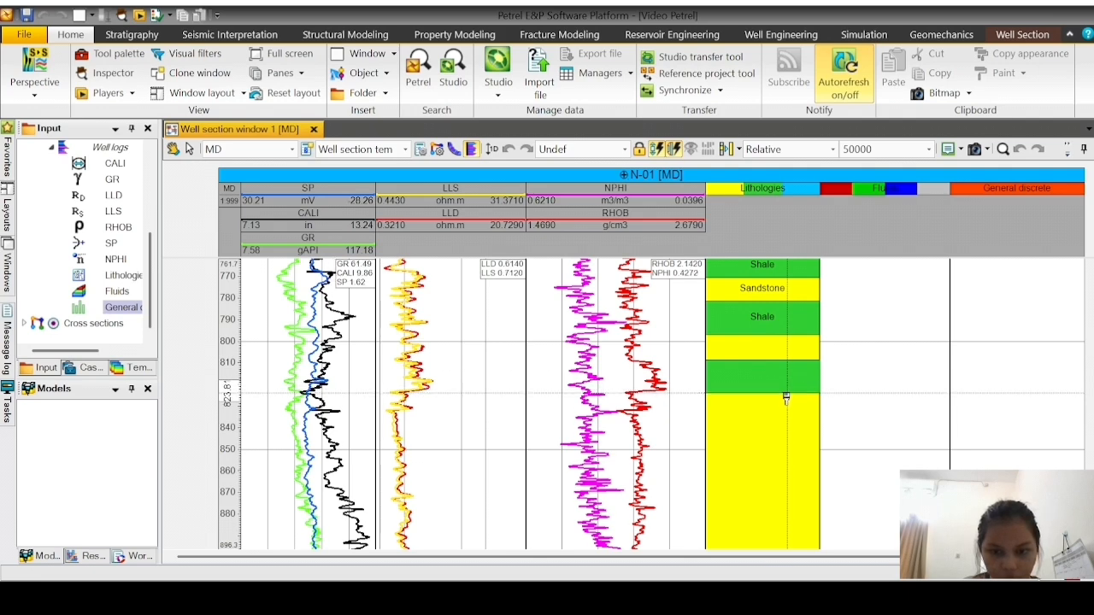
scroll(785, 383, "down", 3)
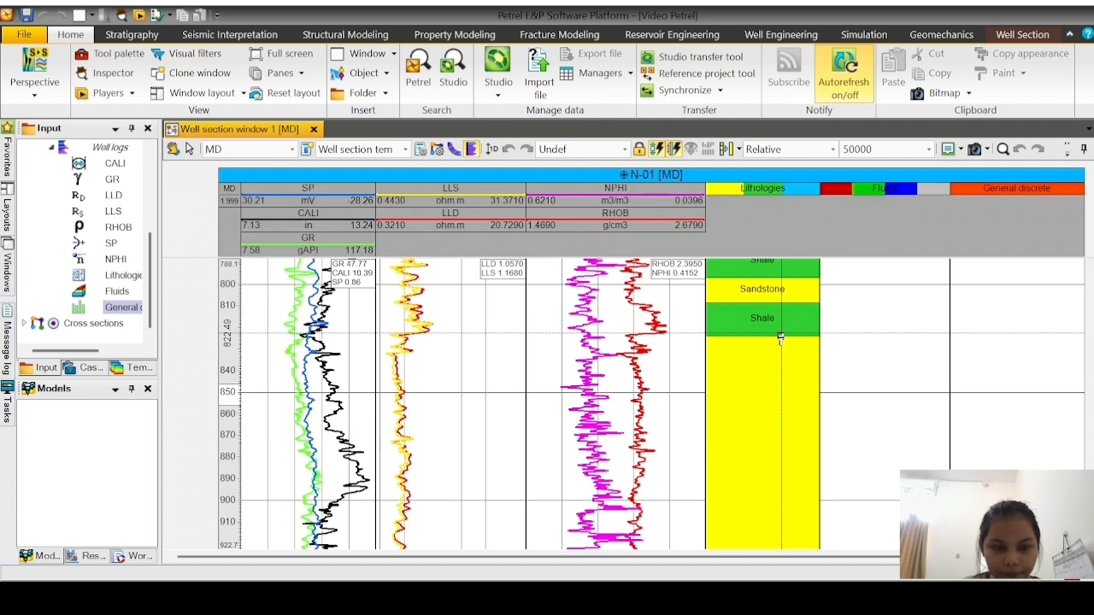
scroll(781, 337, "down", 2)
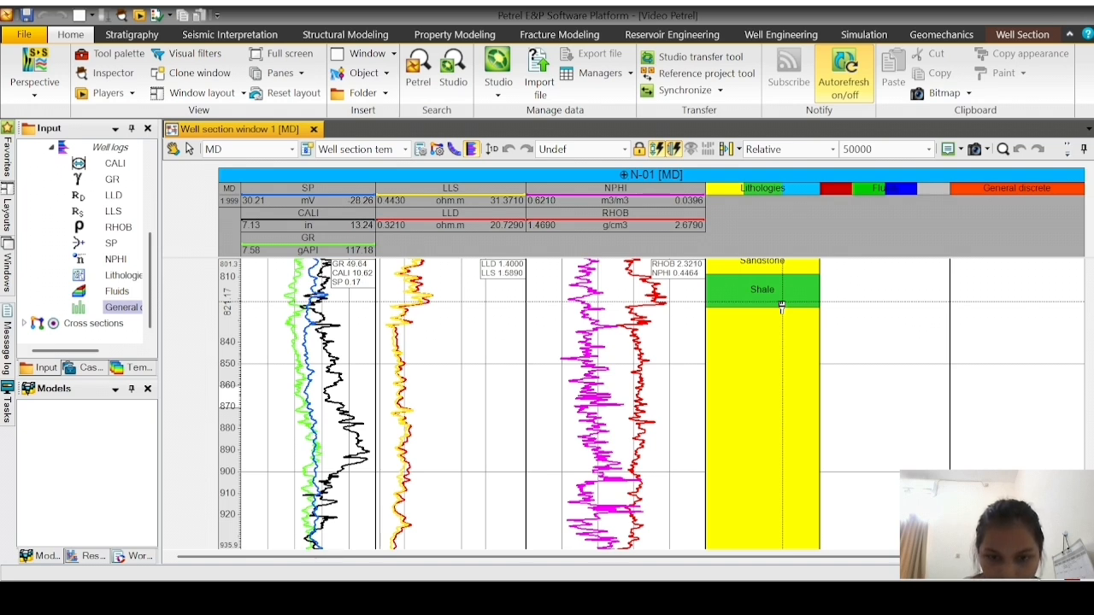
left_click_drag(781, 306, 784, 462)
scroll(781, 442, "down", 3)
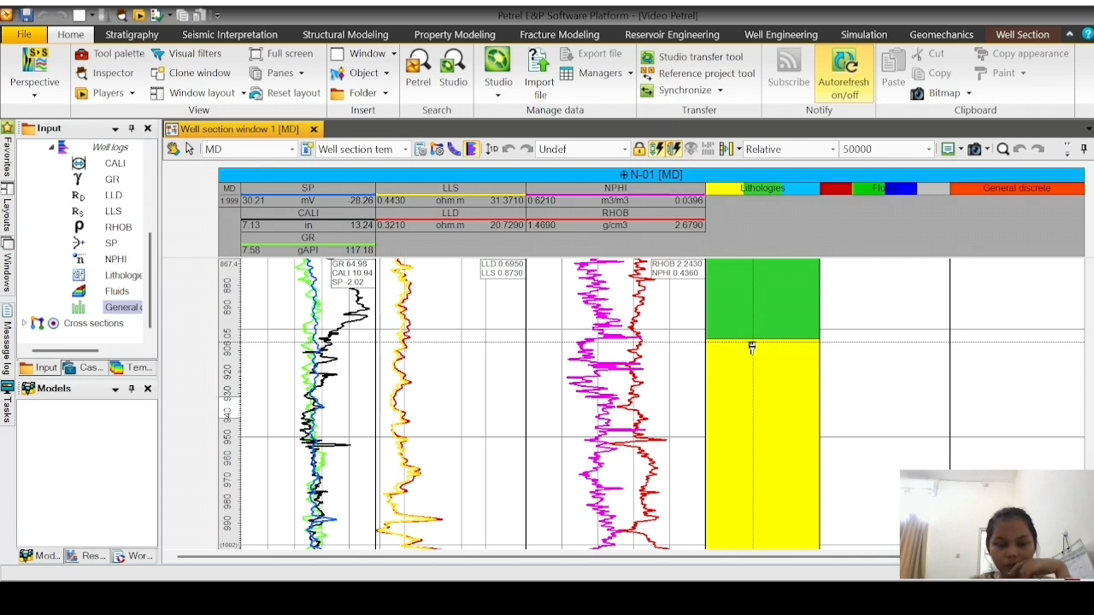
Step: Check the log curves below 905 MD and paint a Shale interval at about 1024–1033 MD
scroll(751, 347, "down", 1)
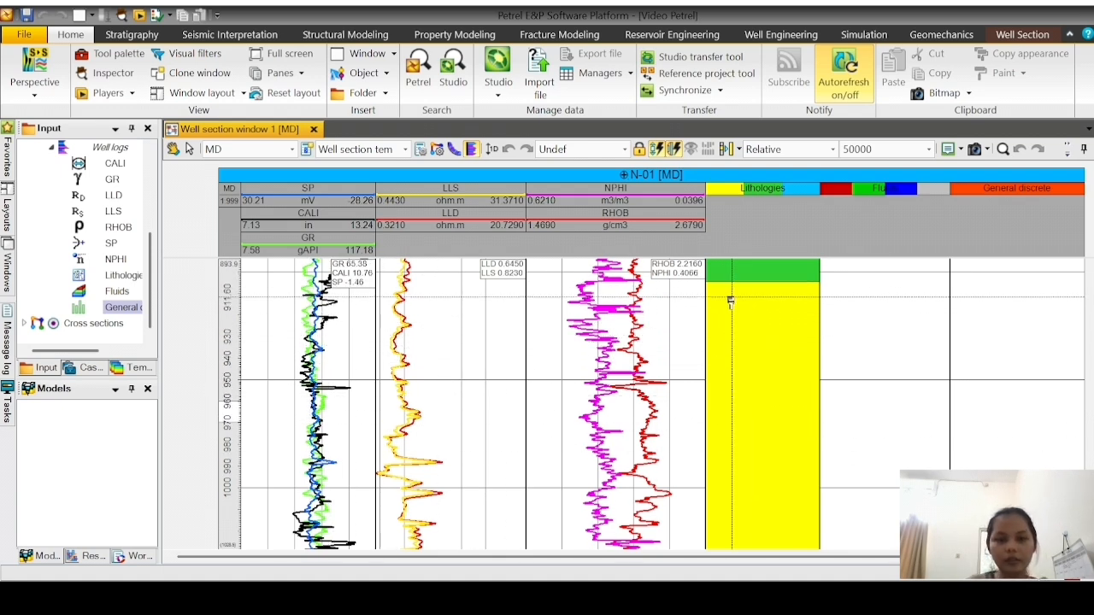
scroll(731, 301, "down", 3)
scroll(731, 301, "down", 2)
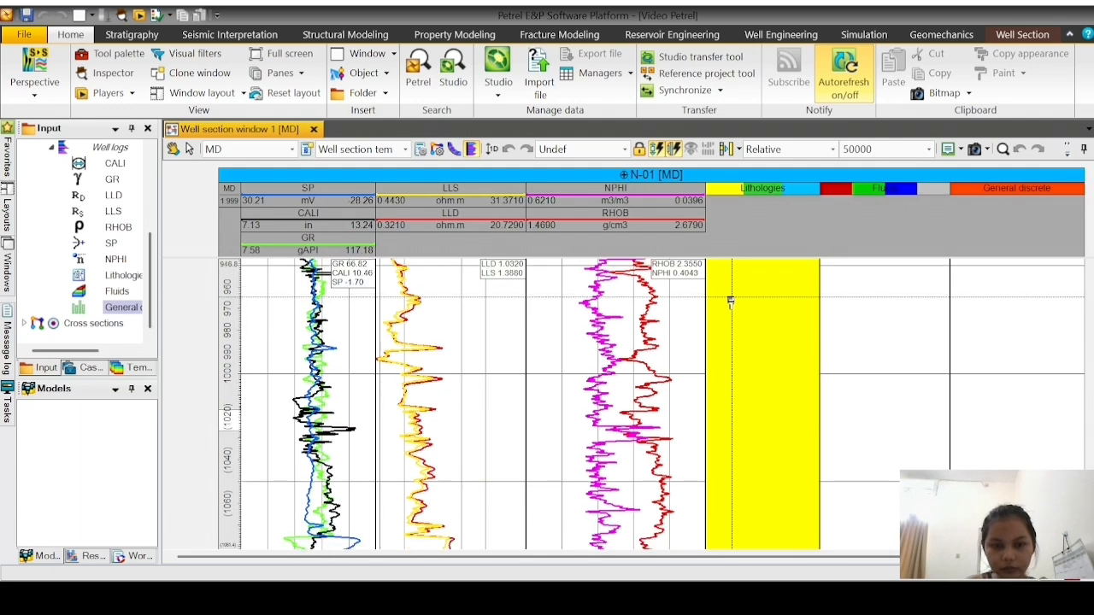
scroll(731, 301, "down", 1)
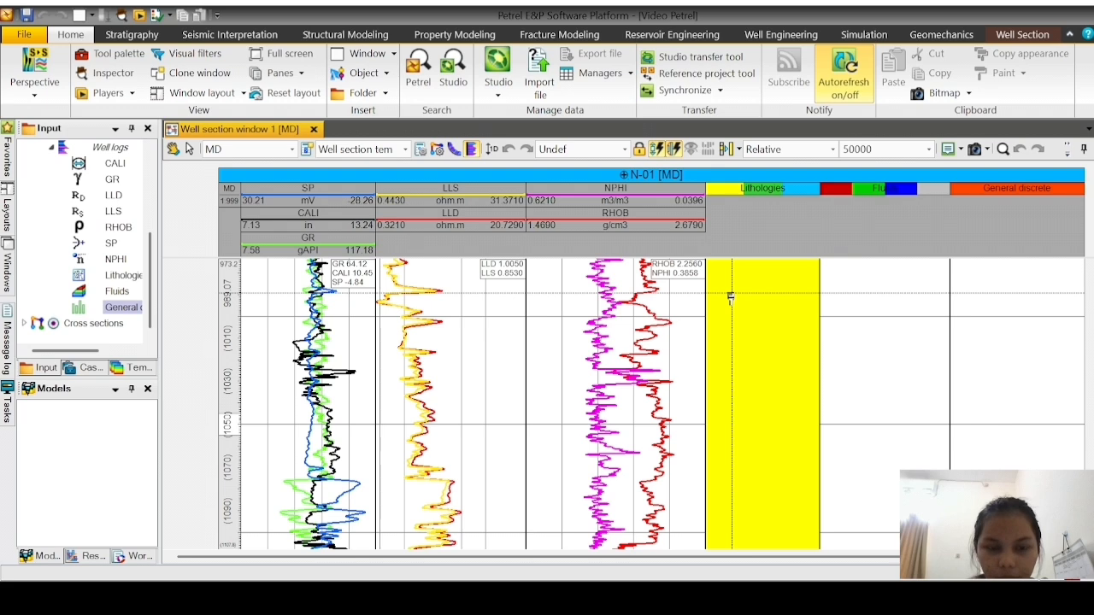
scroll(731, 298, "down", 1)
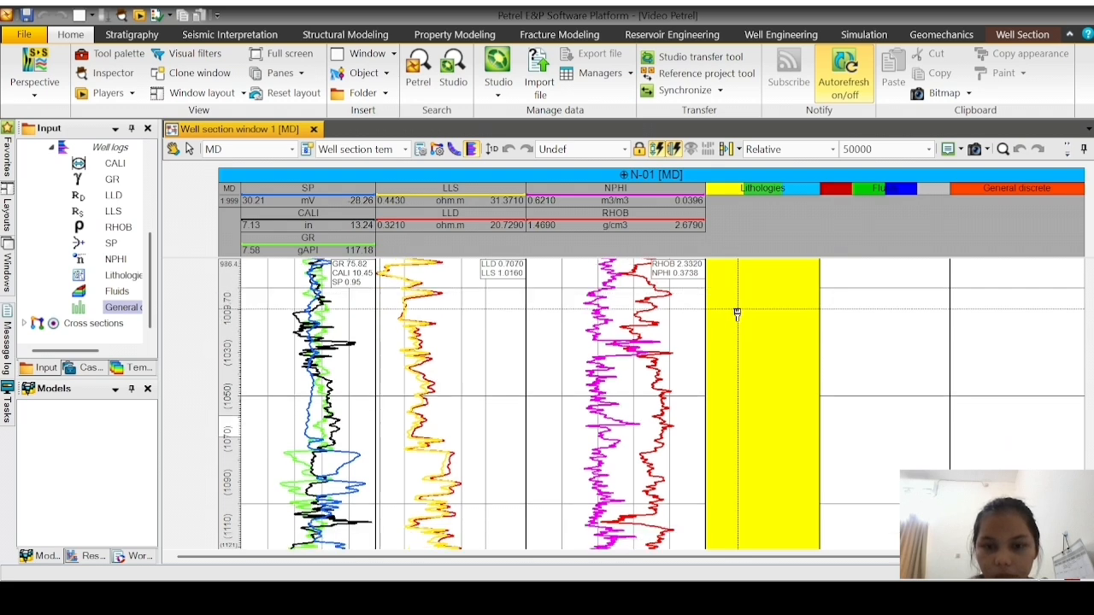
scroll(744, 344, "down", 1)
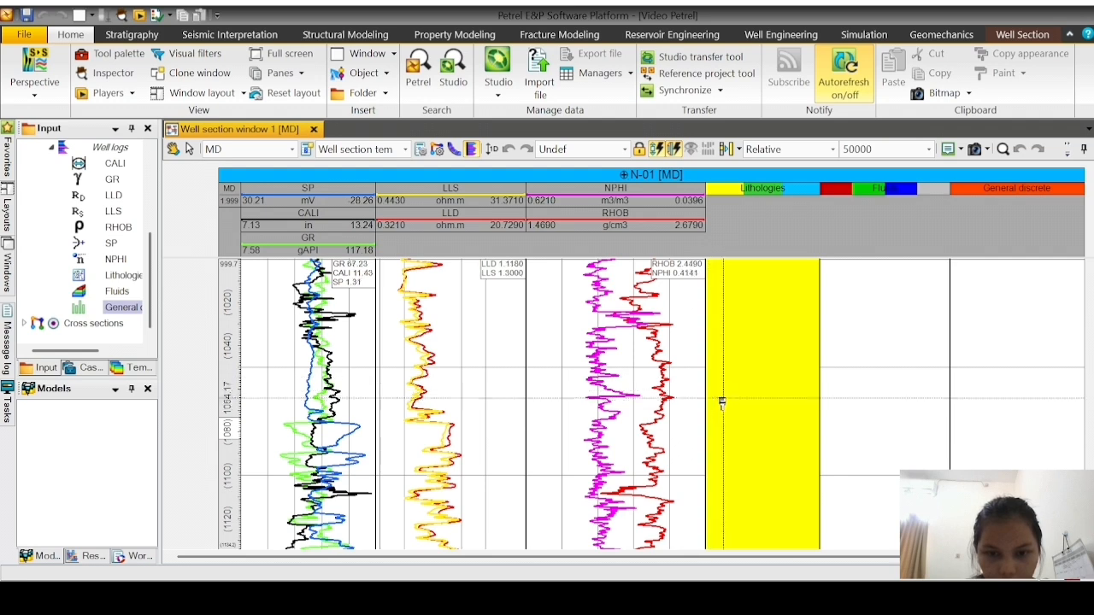
left_click_drag(739, 314, 742, 335)
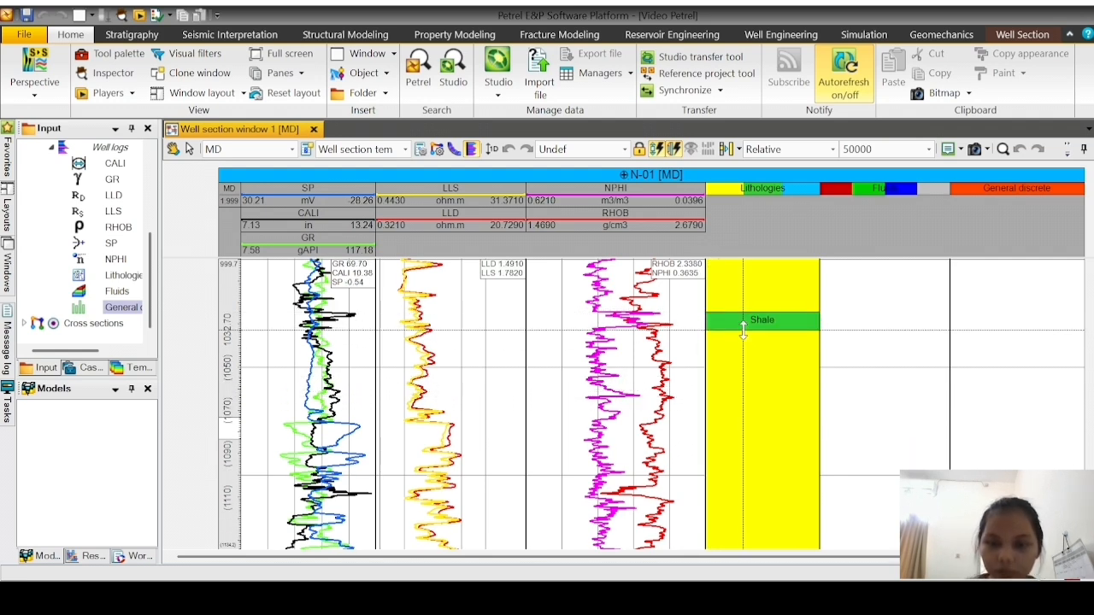
Step: Extend the base of the Shale interval that starts at about 1024 MD down to about 1103 MD
scroll(743, 329, "down", 2)
scroll(745, 338, "down", 1)
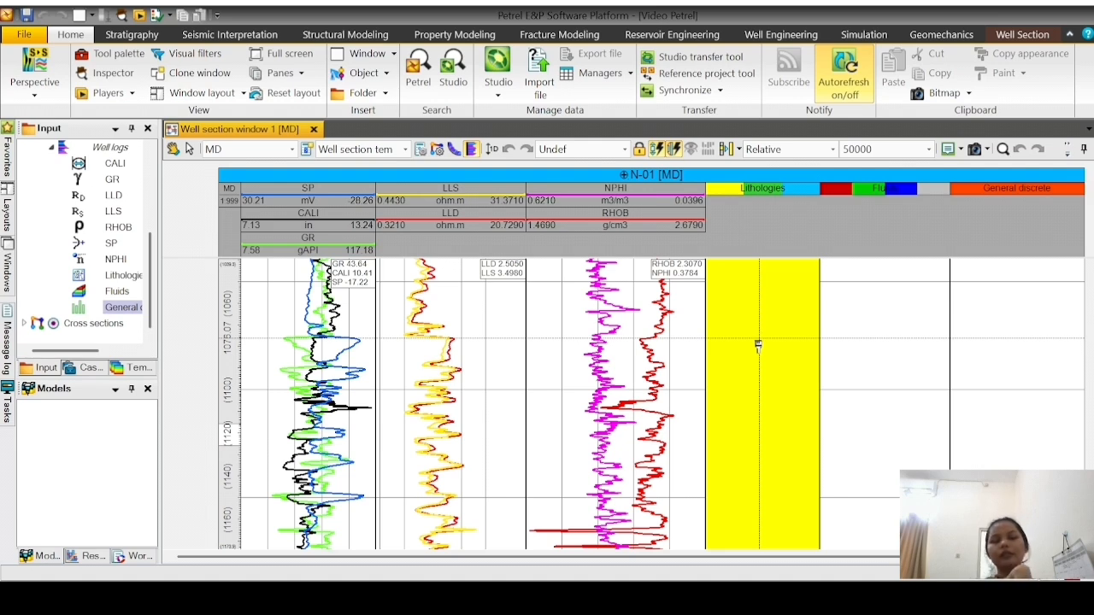
scroll(760, 325, "up", 3)
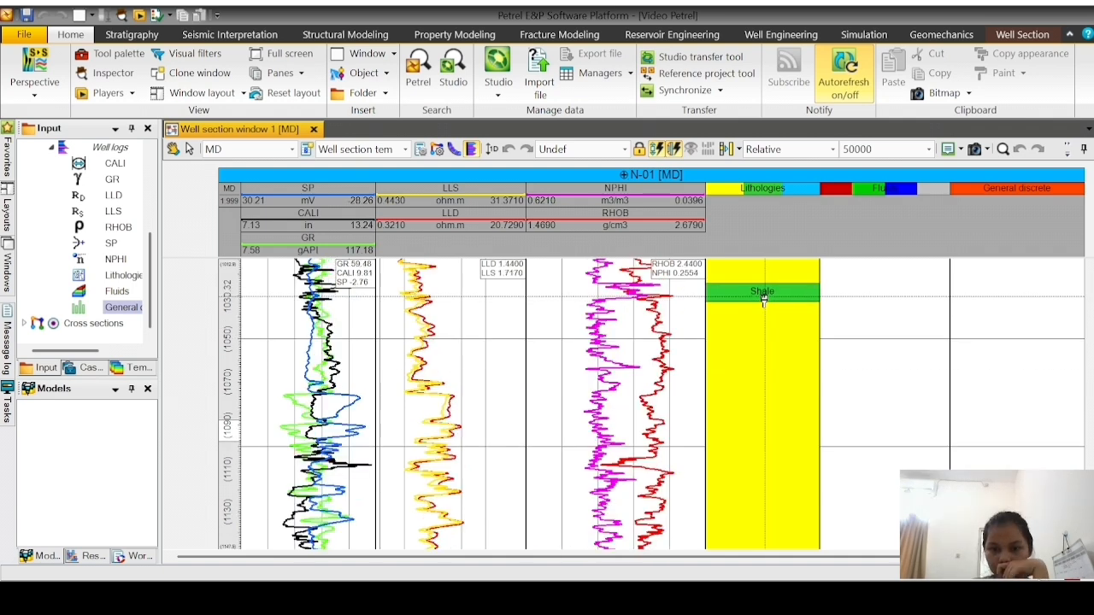
left_click_drag(764, 299, 765, 449)
scroll(766, 443, "down", 3)
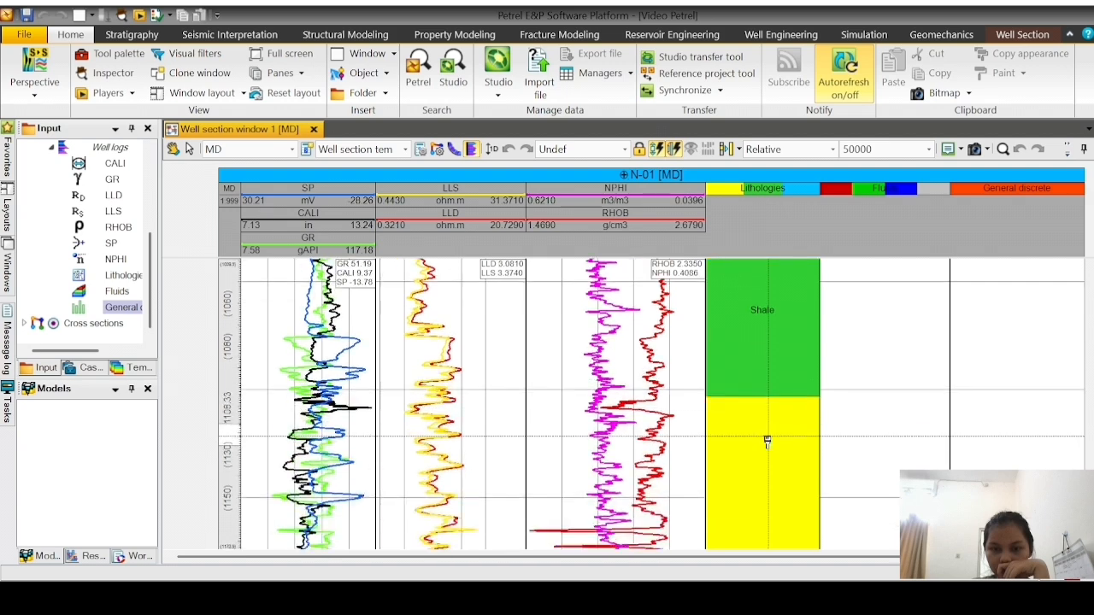
Step: Paint separate Shale intervals at about 1110–1164, 1167–1171 and 1174–1187 MD in the Lithologies track
left_click_drag(763, 360, 772, 473)
scroll(769, 444, "down", 2)
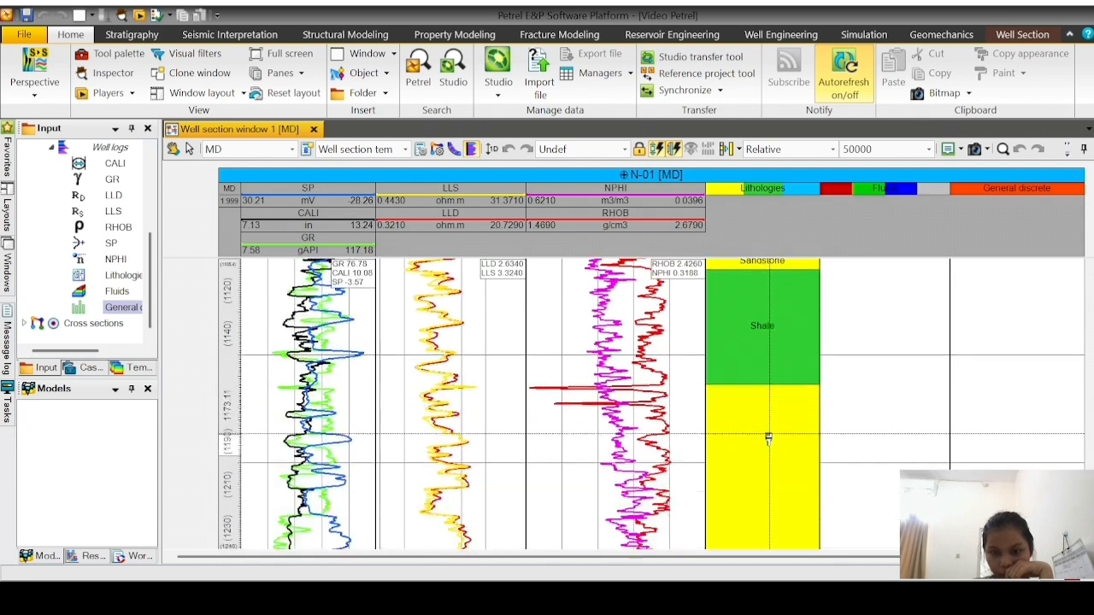
scroll(757, 409, "down", 1)
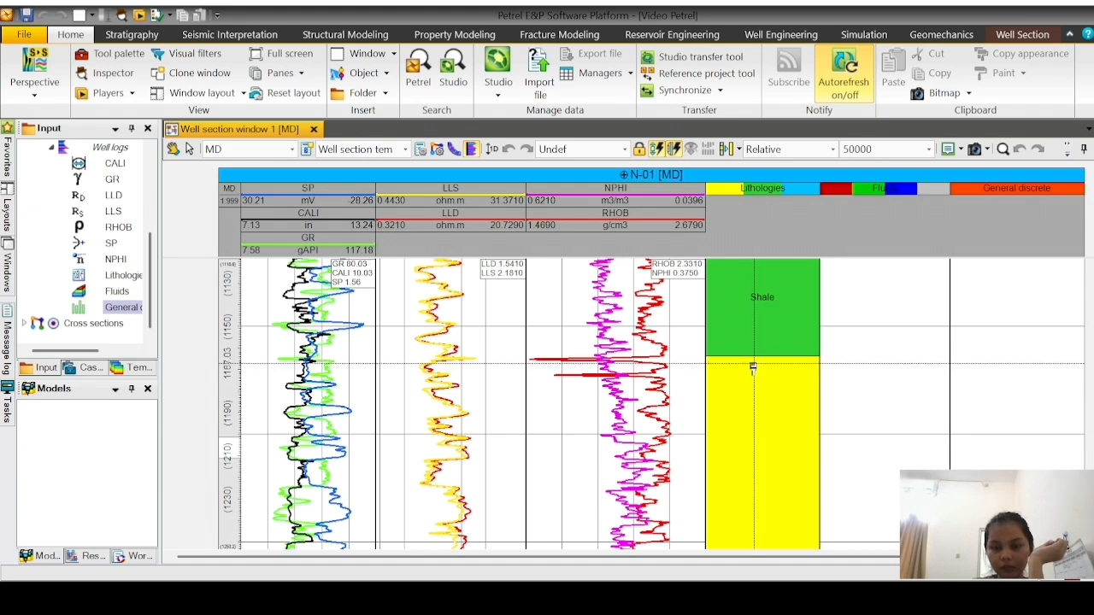
left_click_drag(752, 367, 757, 377)
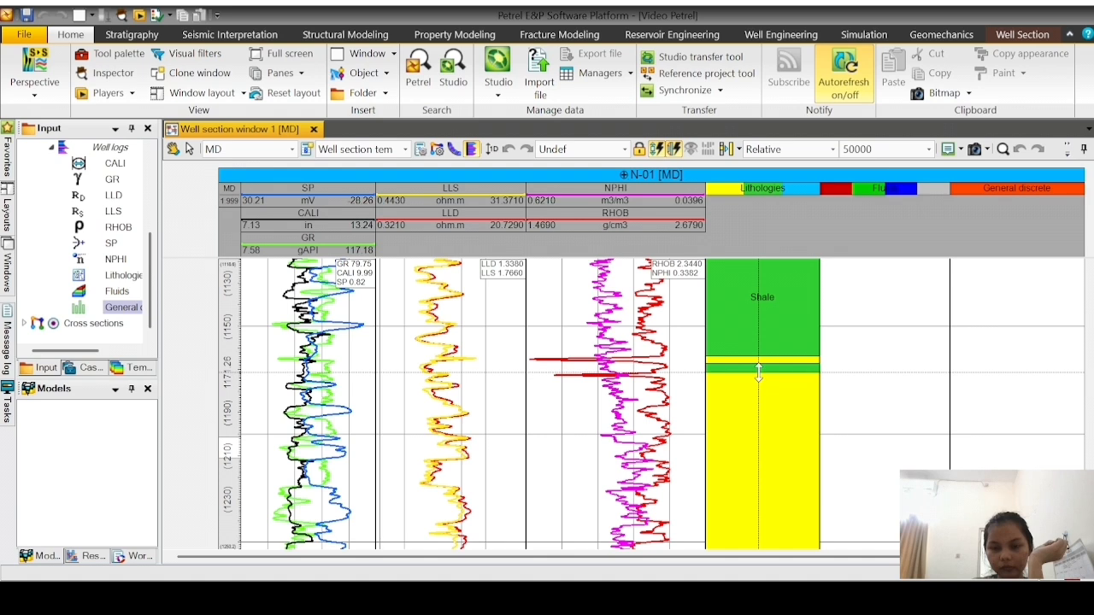
scroll(763, 376, "down", 1)
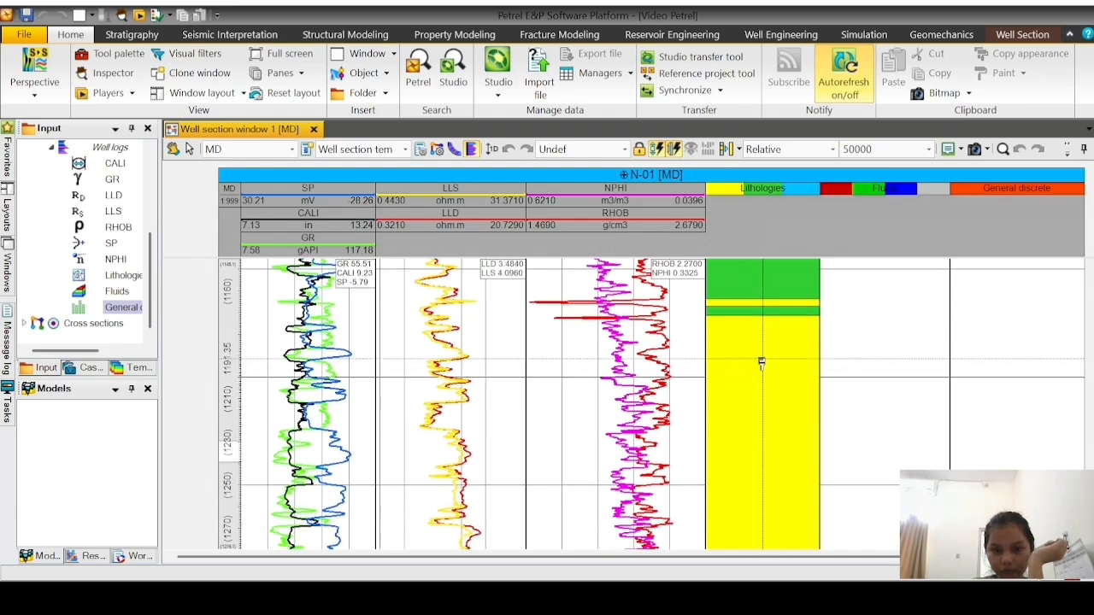
left_click_drag(761, 321, 770, 353)
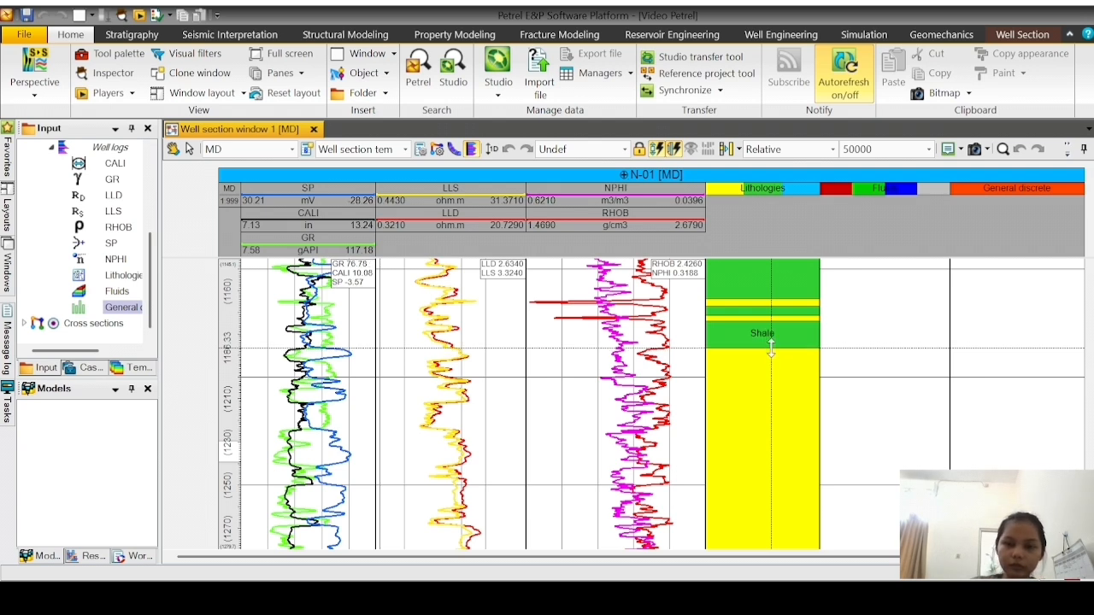
Step: Extend the base of the Shale interval that starts at about 1174 MD to about 1205 MD and paint another Shale interval at about 1212–1227 MD
scroll(769, 350, "down", 1)
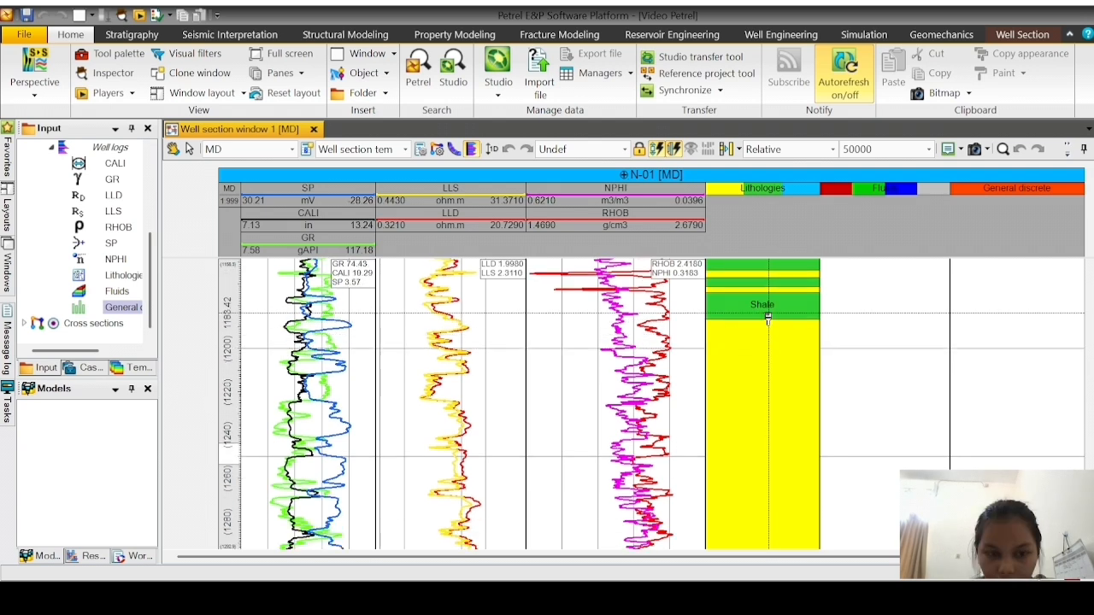
left_click_drag(768, 318, 778, 364)
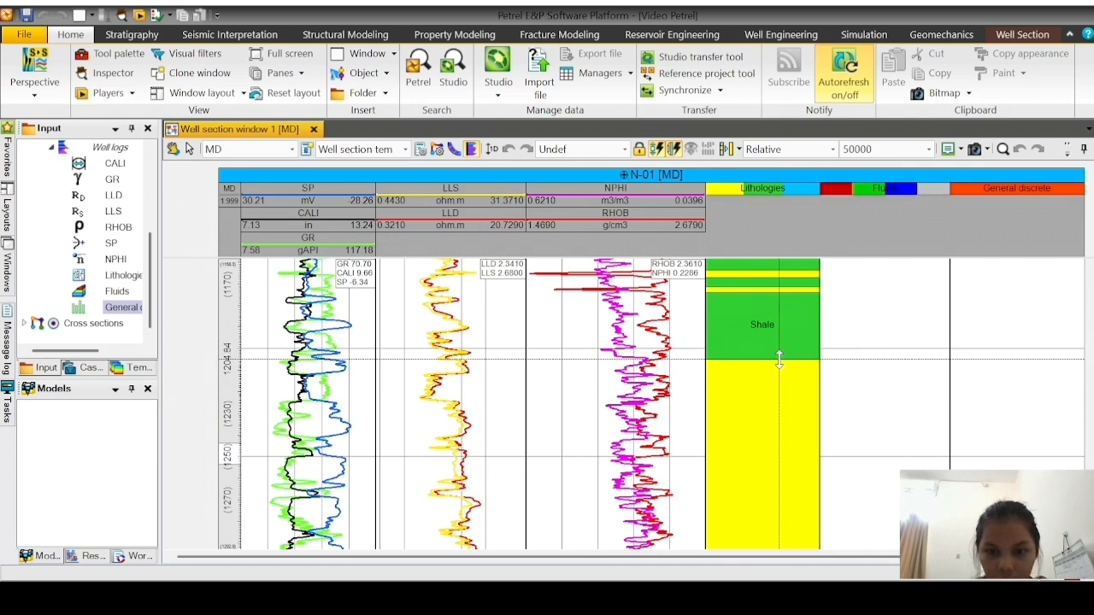
scroll(778, 377, "down", 1)
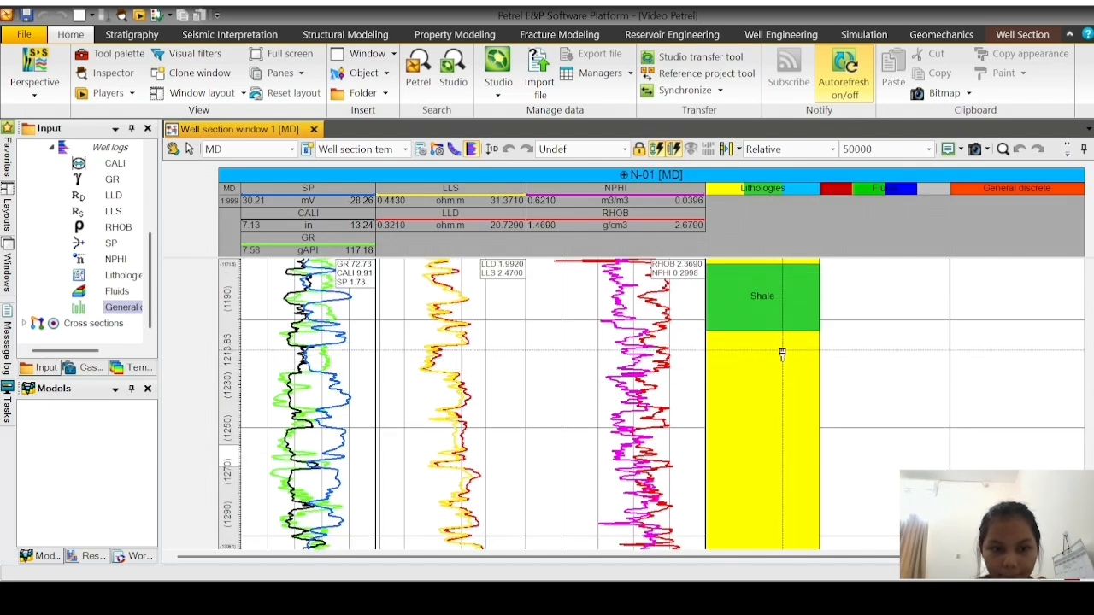
left_click_drag(782, 349, 788, 382)
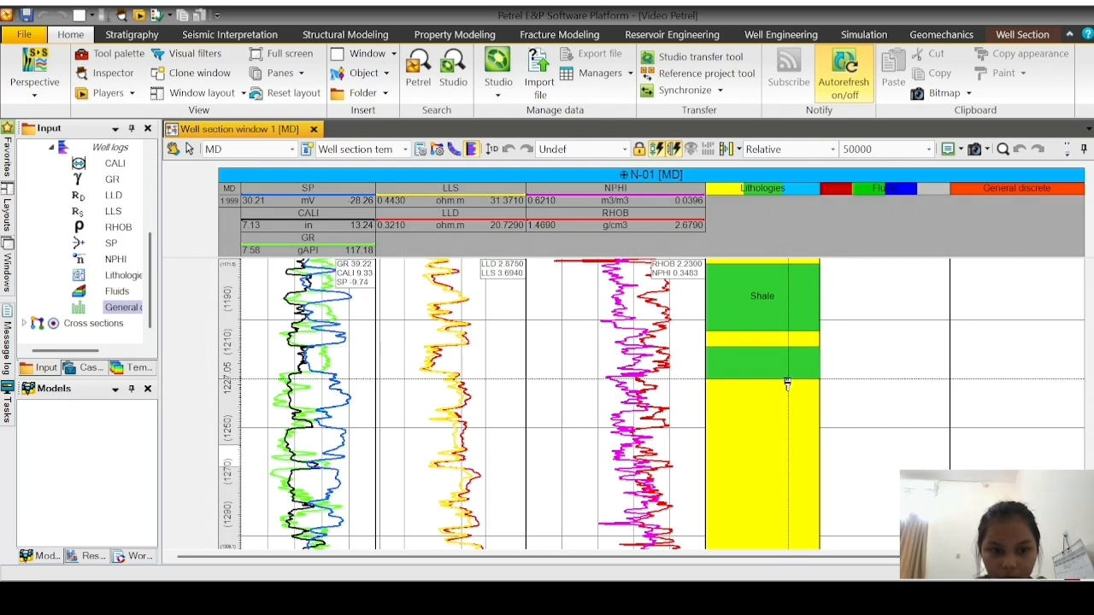
Step: Paint two Shale intervals at about 1241–1251 and 1264–1270 MD in the Lithologies track
scroll(787, 376, "down", 1)
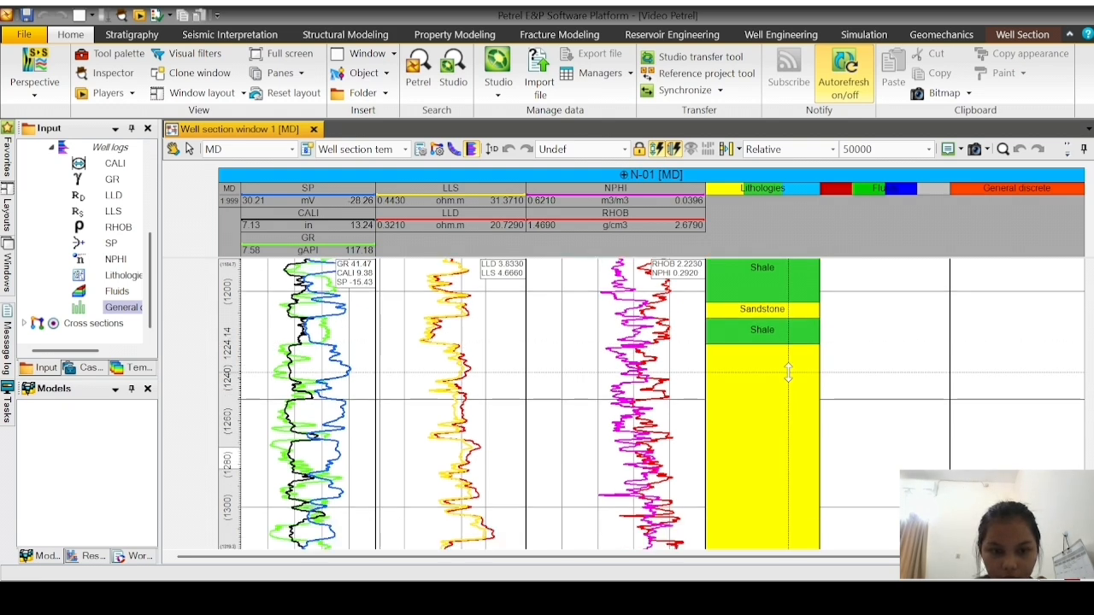
scroll(787, 370, "down", 1)
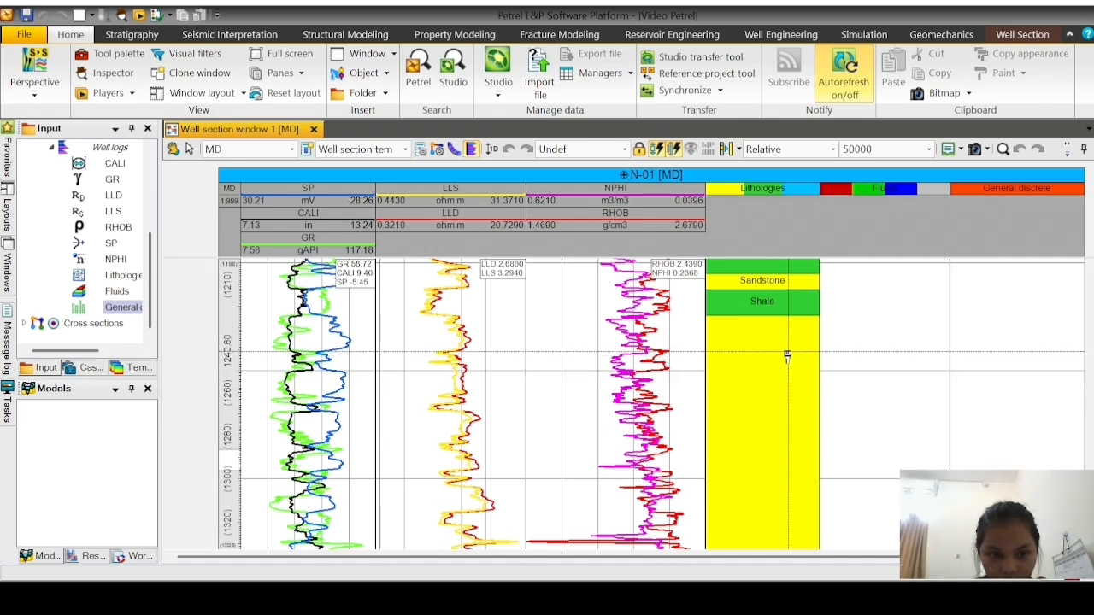
left_click_drag(787, 355, 792, 377)
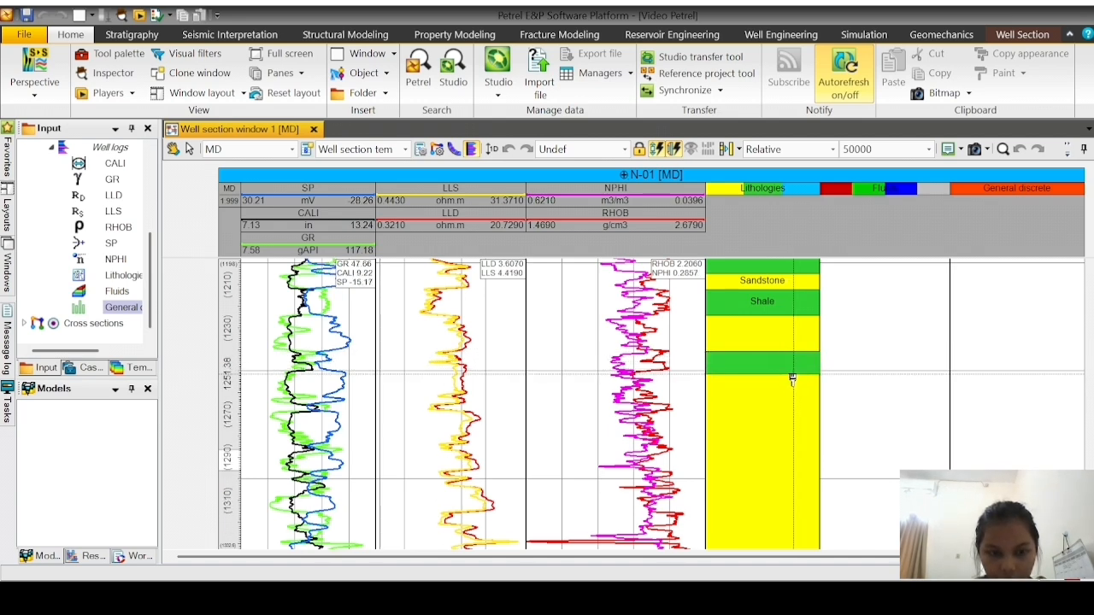
scroll(793, 374, "down", 1)
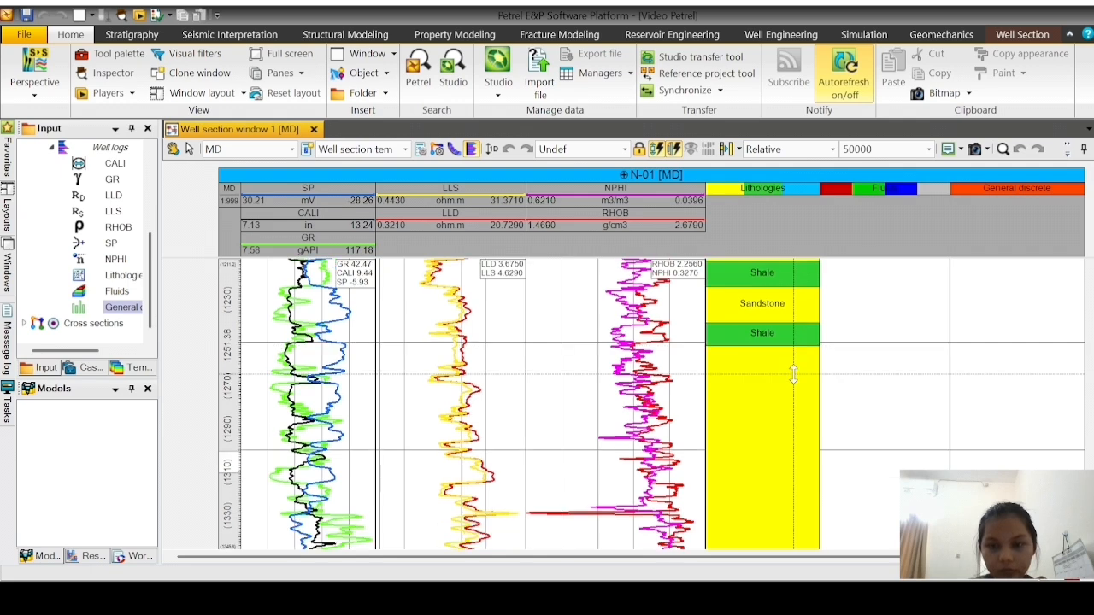
scroll(794, 374, "down", 1)
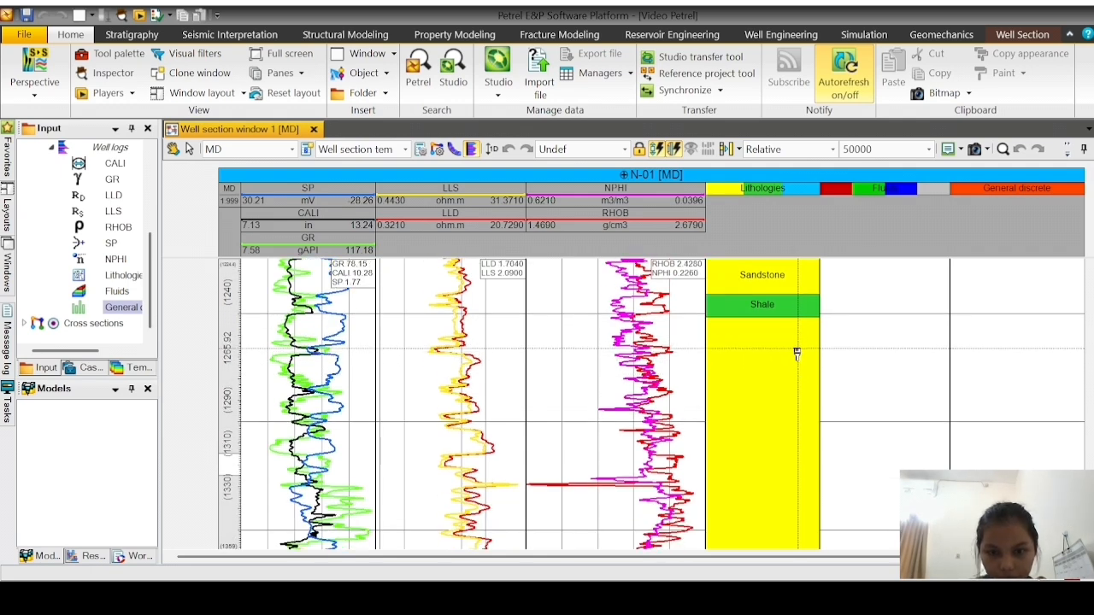
left_click_drag(798, 346, 799, 357)
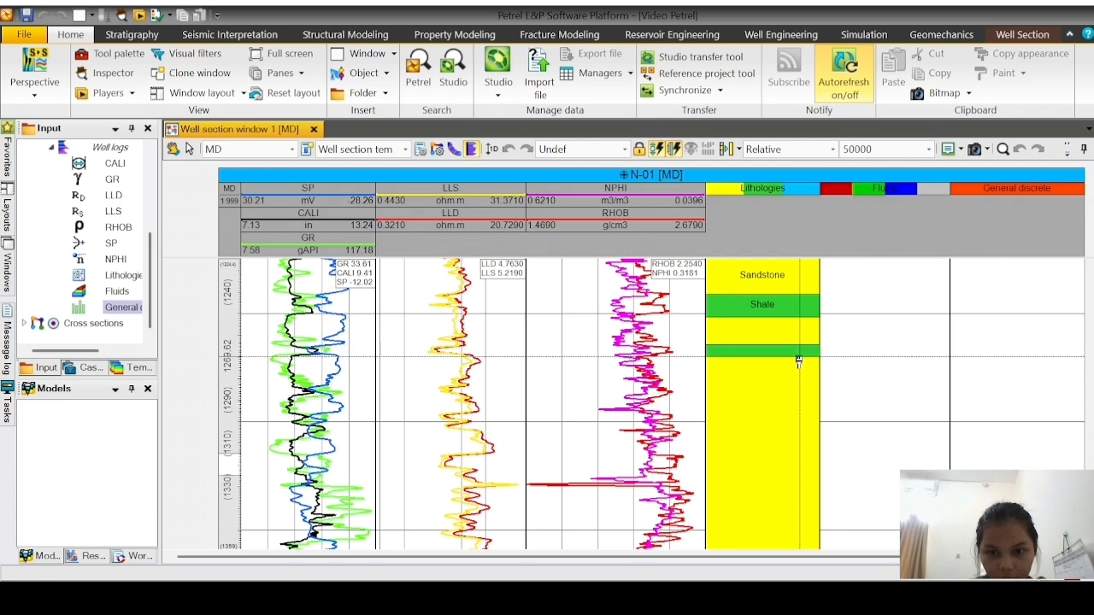
Step: Paint separate Shale intervals at about 1281–1289, 1296–1308 and 1315–1327 MD in the Lithologies track
scroll(784, 376, "down", 1)
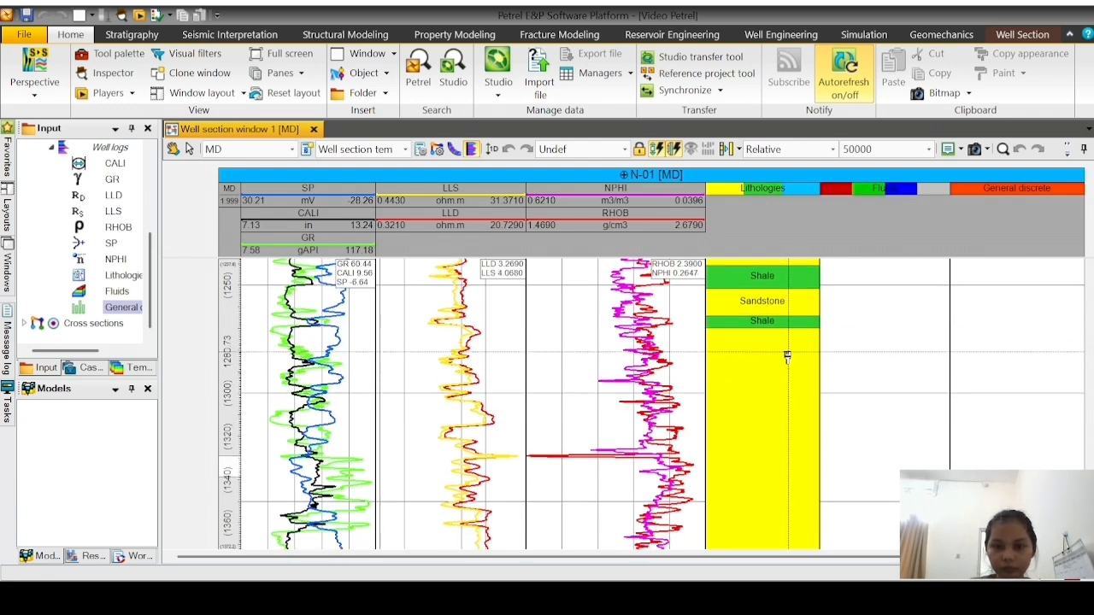
mouse_move(787, 357)
left_mouse_down()
mouse_move(791, 379)
mouse_move(793, 368)
left_mouse_up()
scroll(794, 368, "down", 1)
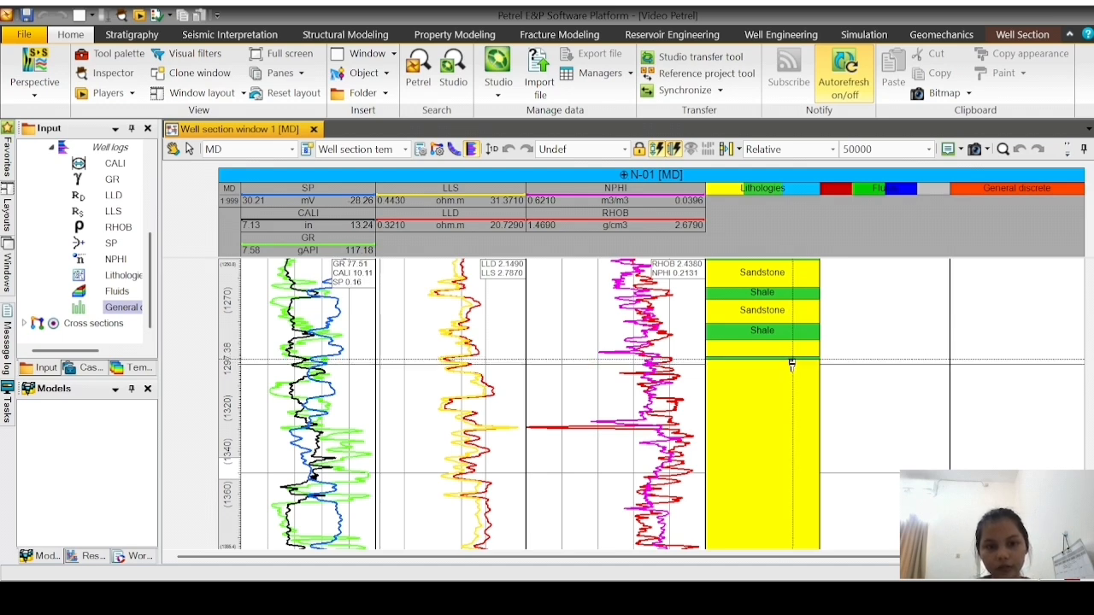
left_click_drag(794, 362, 798, 384)
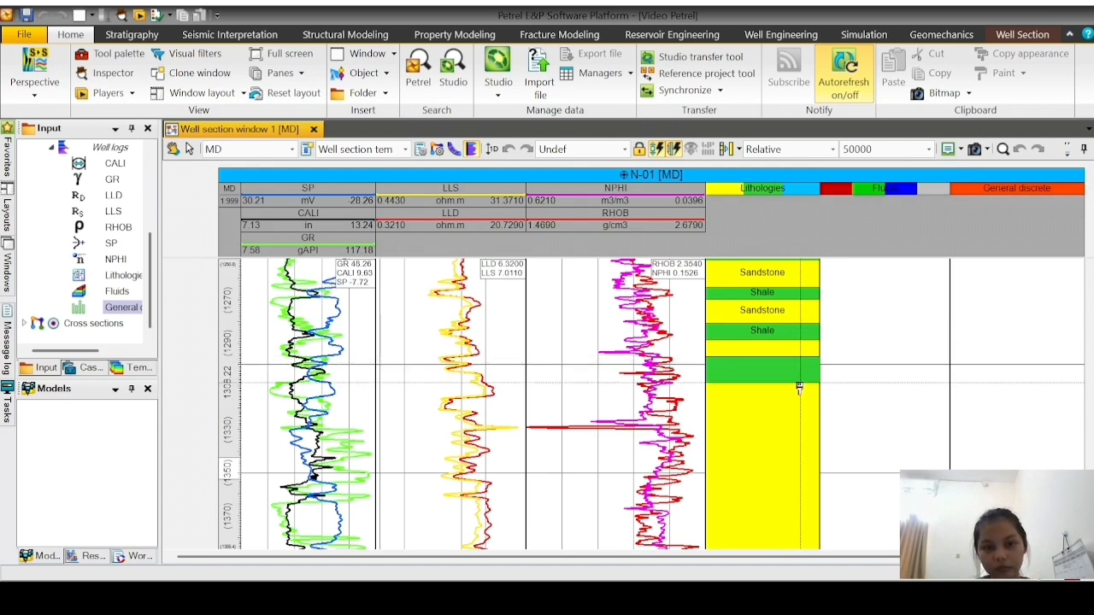
scroll(800, 387, "down", 2)
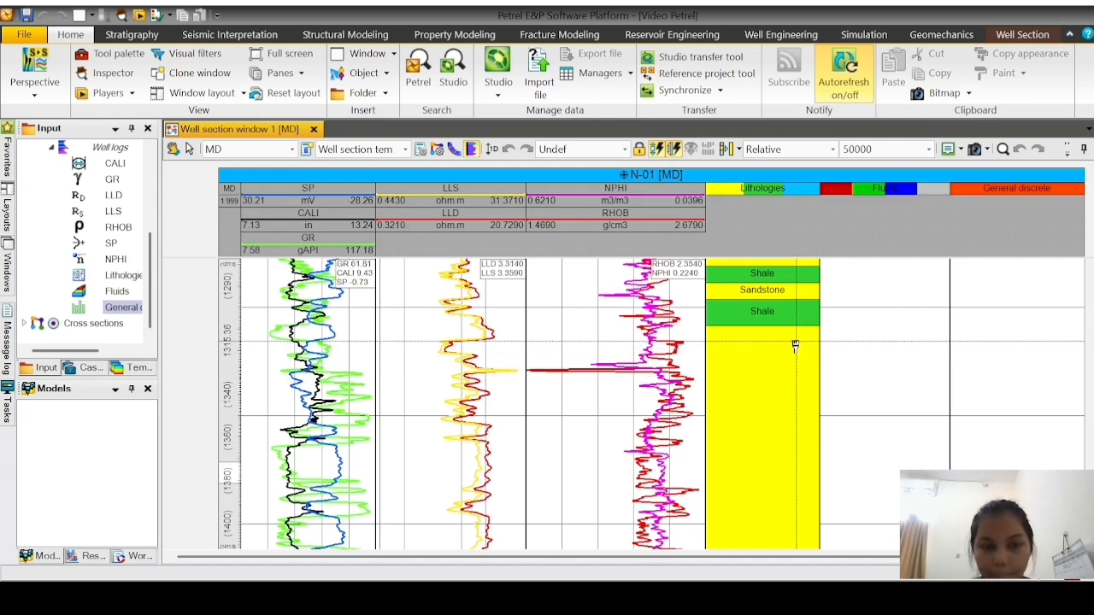
left_click_drag(796, 346, 799, 369)
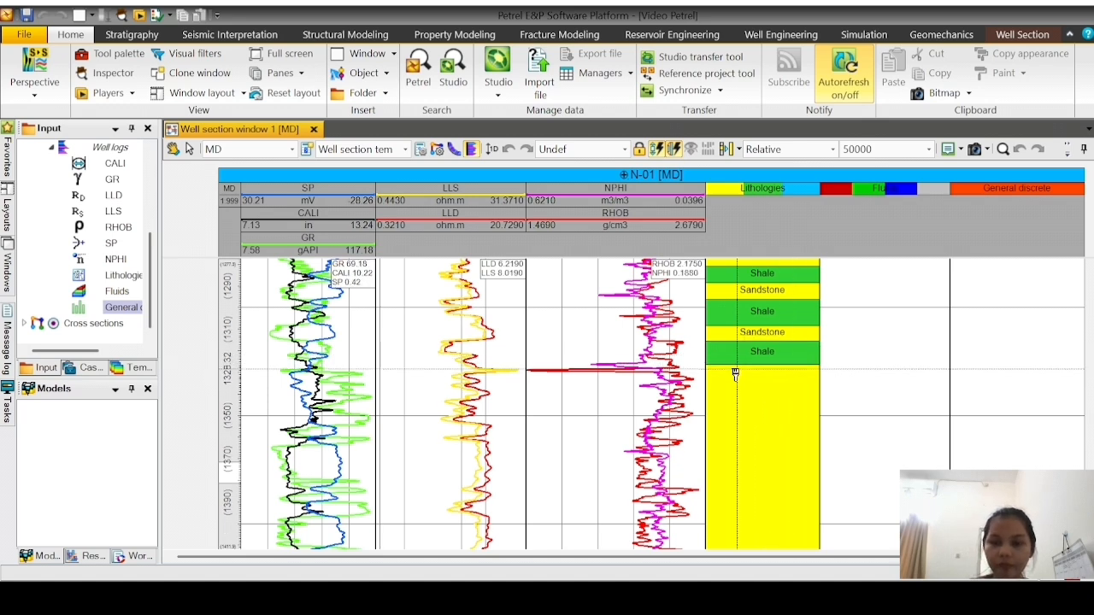
Step: Paint separate Shale intervals at about 1330–1364, 1379–1397 and 1411–1430 MD in the Lithologies track
scroll(730, 367, "down", 1)
scroll(731, 367, "down", 1)
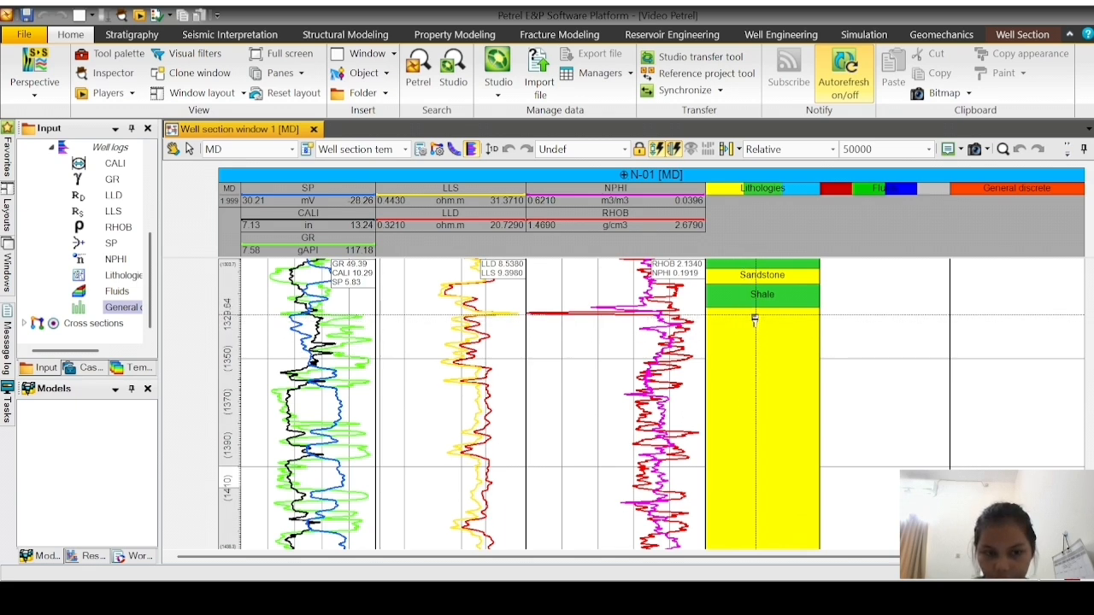
left_click_drag(755, 319, 761, 389)
scroll(761, 389, "down", 2)
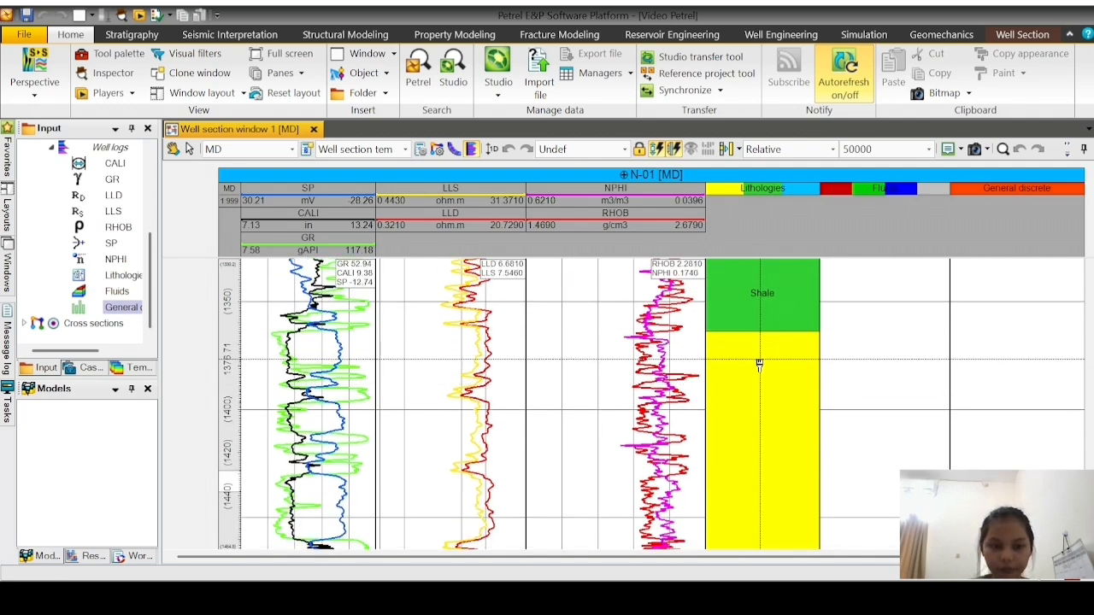
left_click_drag(760, 366, 763, 408)
scroll(764, 402, "down", 2)
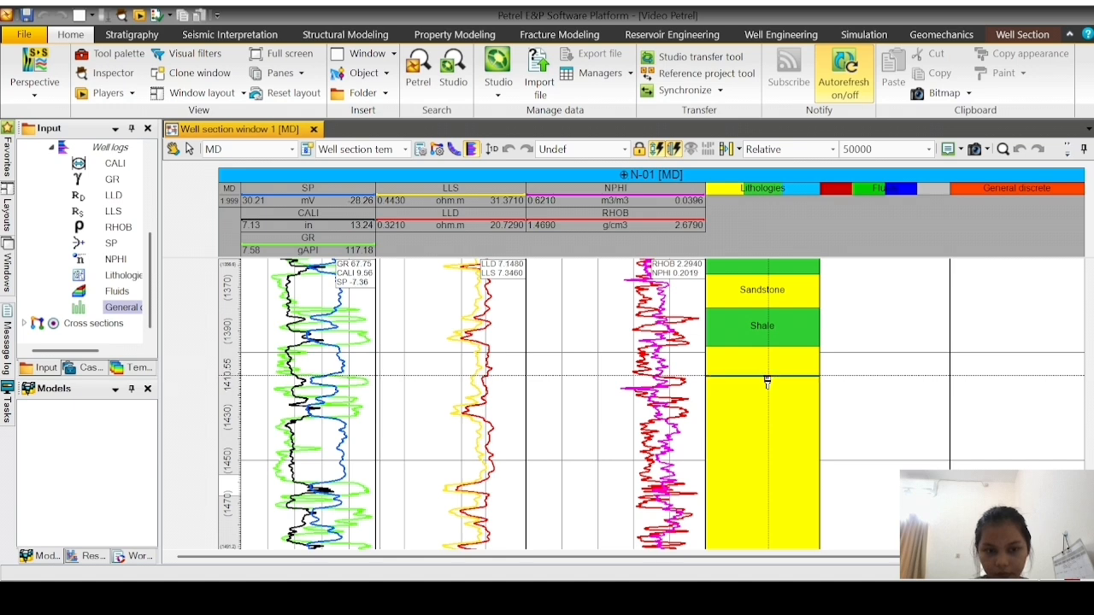
left_click_drag(766, 379, 767, 422)
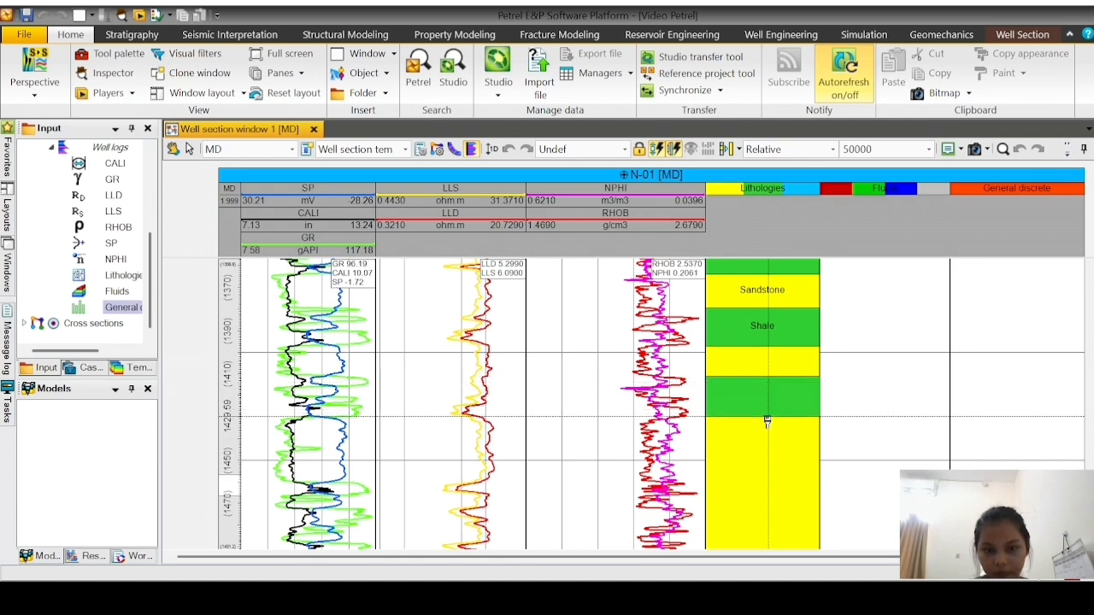
Step: Paint separate Shale intervals at about 1461–1468, 1474–1483 and 1487–1495 MD in the Lithologies track
scroll(768, 417, "down", 2)
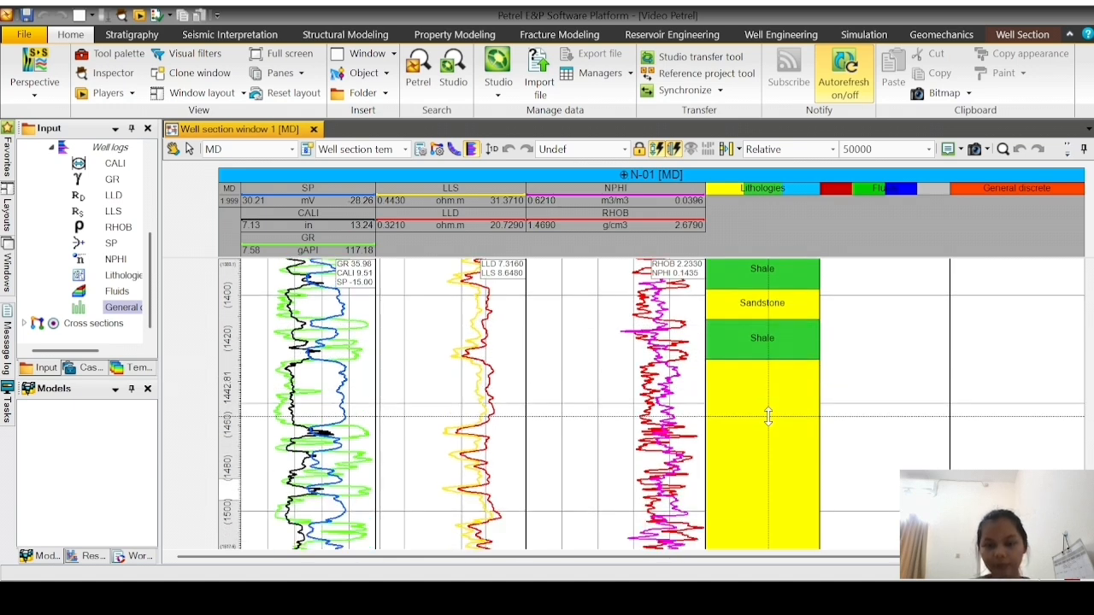
scroll(768, 416, "down", 2)
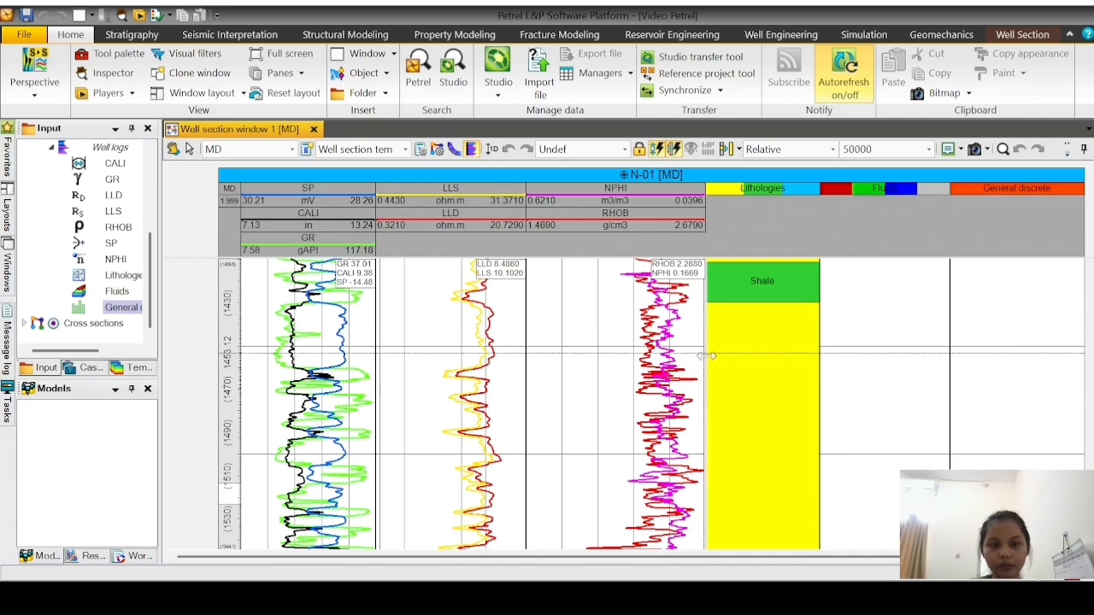
scroll(706, 355, "down", 3)
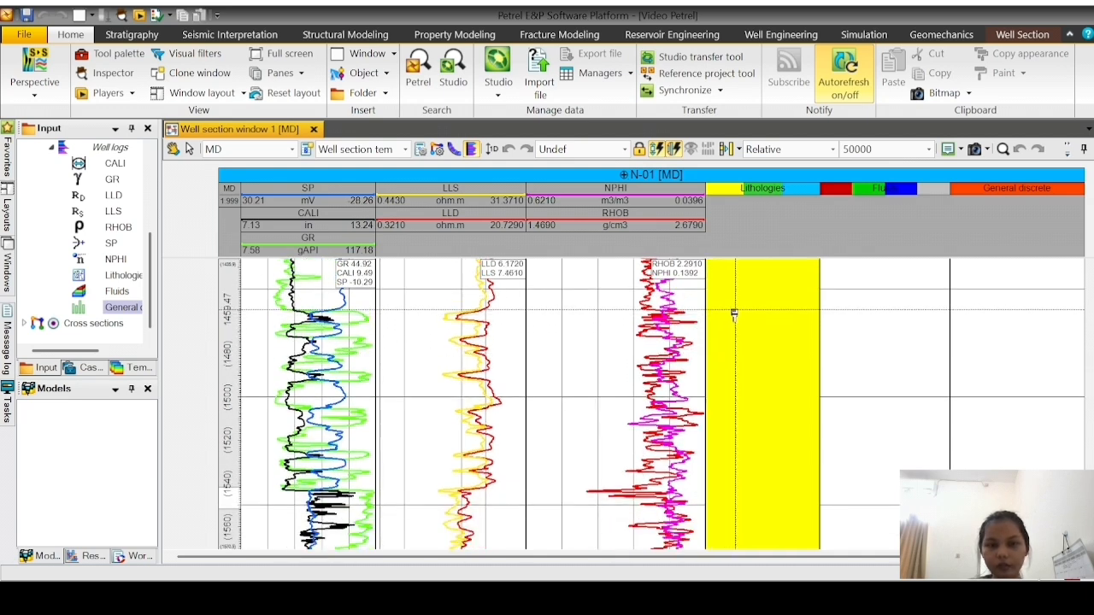
left_click_drag(739, 320, 748, 365)
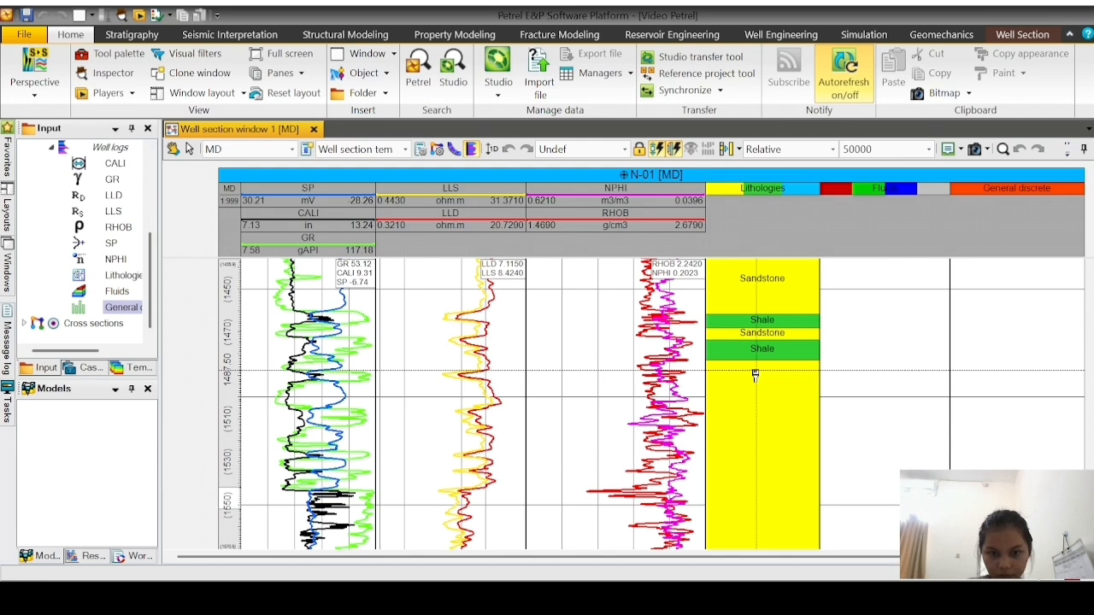
left_click_drag(755, 373, 757, 386)
Step: Paint separate Shale intervals at about 1506–1514, 1526–1539 and 1543–1577 MD in the Lithologies track
scroll(760, 385, "down", 2)
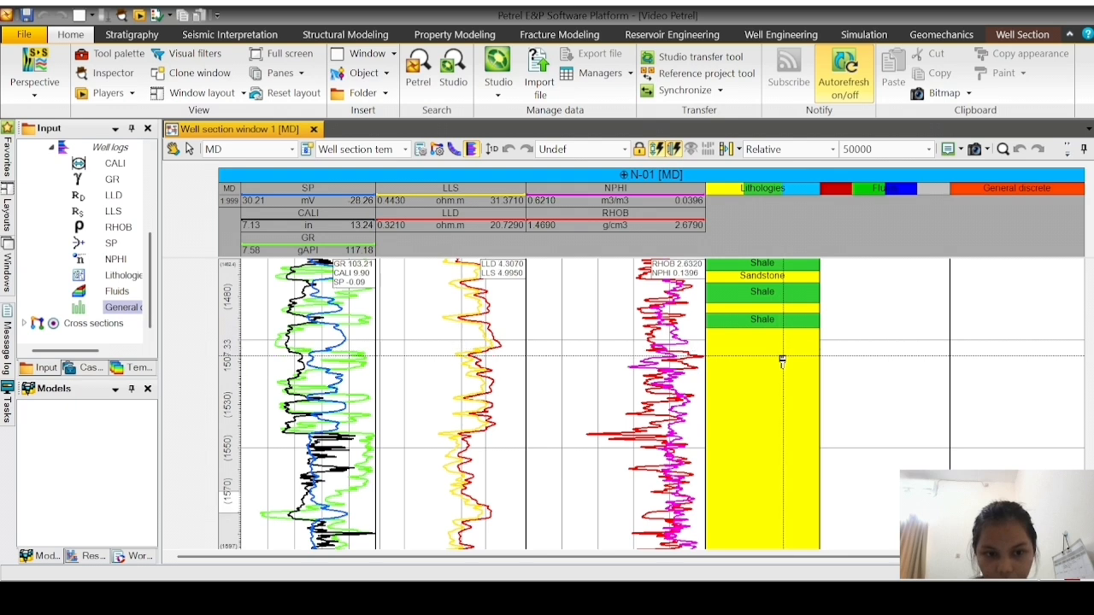
left_click_drag(782, 357, 784, 373)
scroll(785, 368, "down", 1)
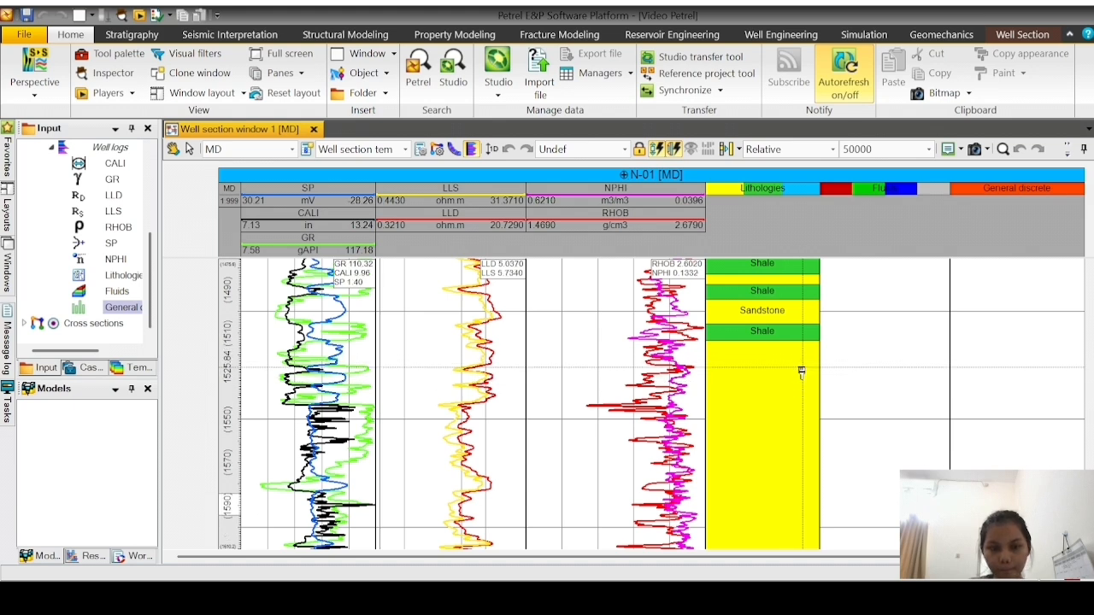
left_click_drag(802, 372, 813, 477)
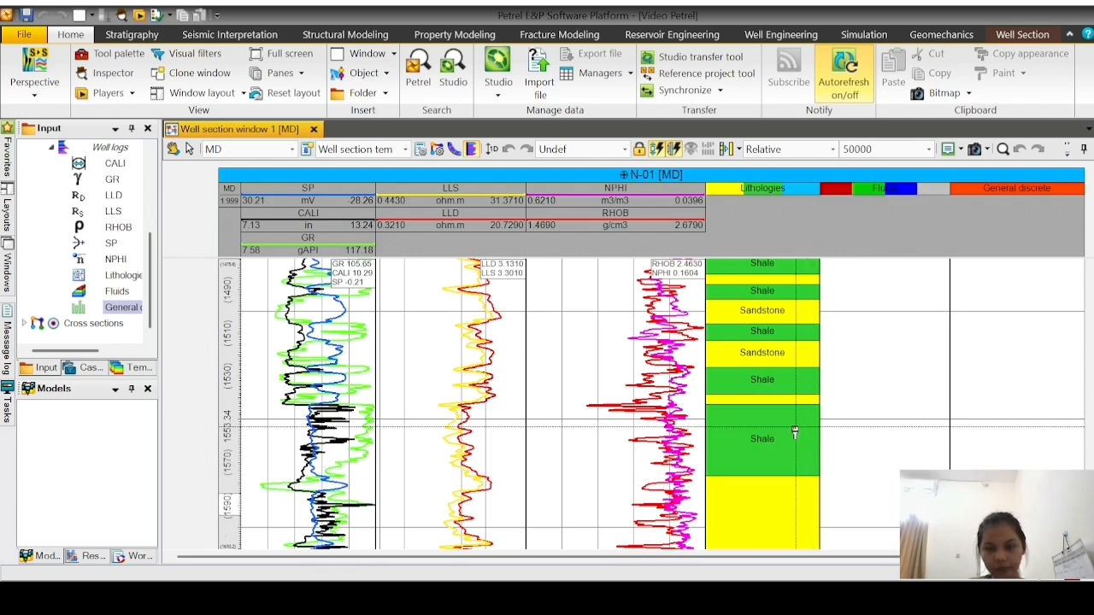
Step: Paint two Shale intervals at about 1584–1619 and 1642–1655 MD in the Lithologies track
scroll(795, 432, "down", 4)
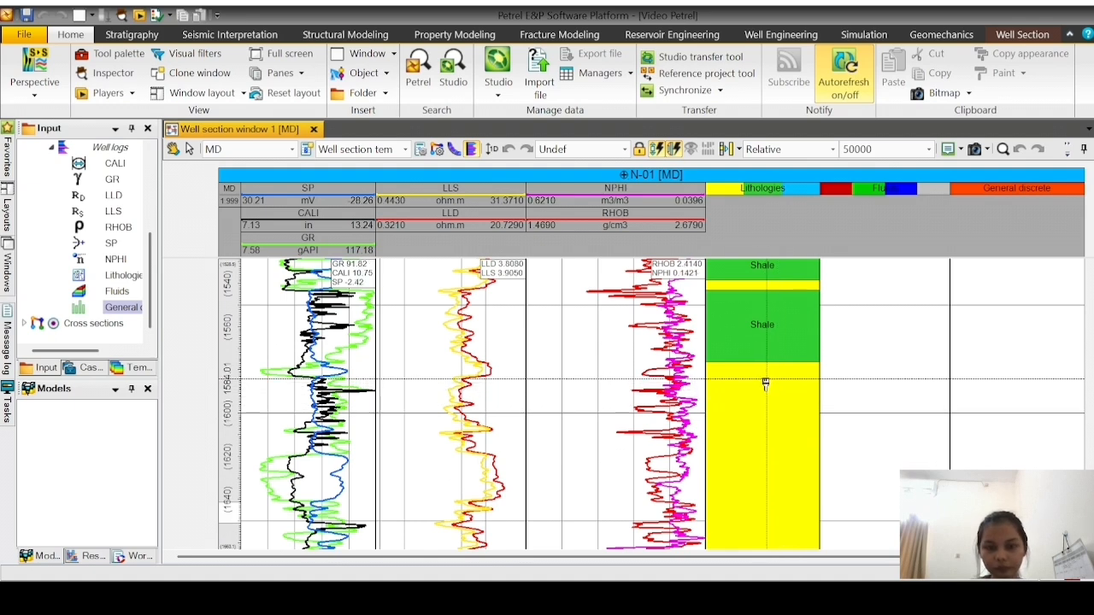
left_click_drag(767, 380, 771, 459)
scroll(771, 456, "down", 3)
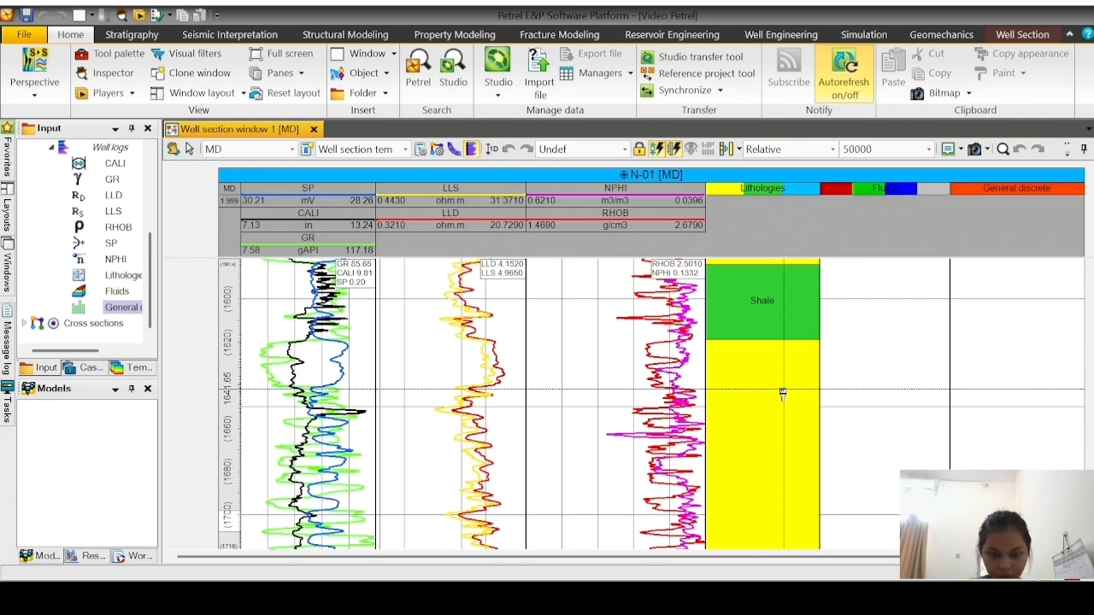
mouse_move(783, 389)
left_mouse_down()
mouse_move(789, 444)
mouse_move(792, 417)
left_mouse_up()
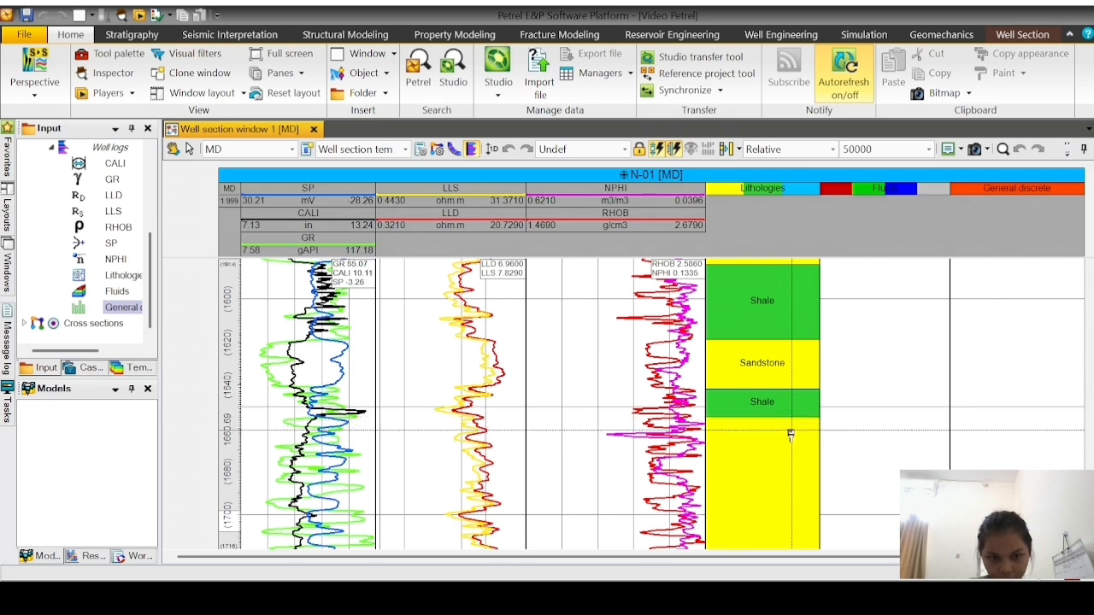
Step: Paint thin Shale intervals at about 1660–1667, 1671–1674 and 1678–1682 MD in the Lithologies track
scroll(790, 434, "down", 3)
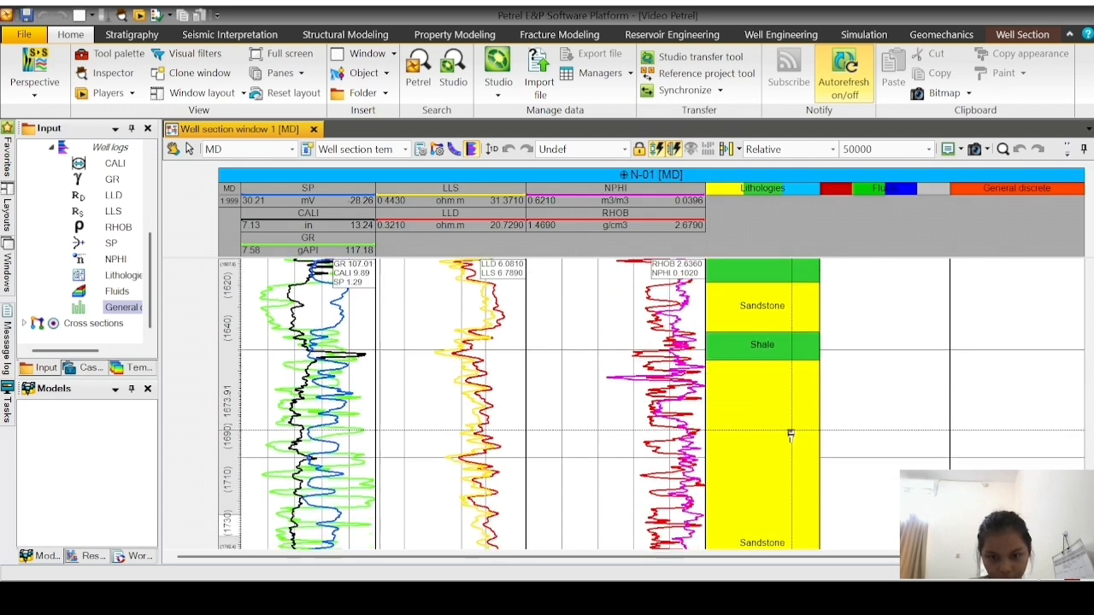
left_click_drag(785, 336, 796, 359)
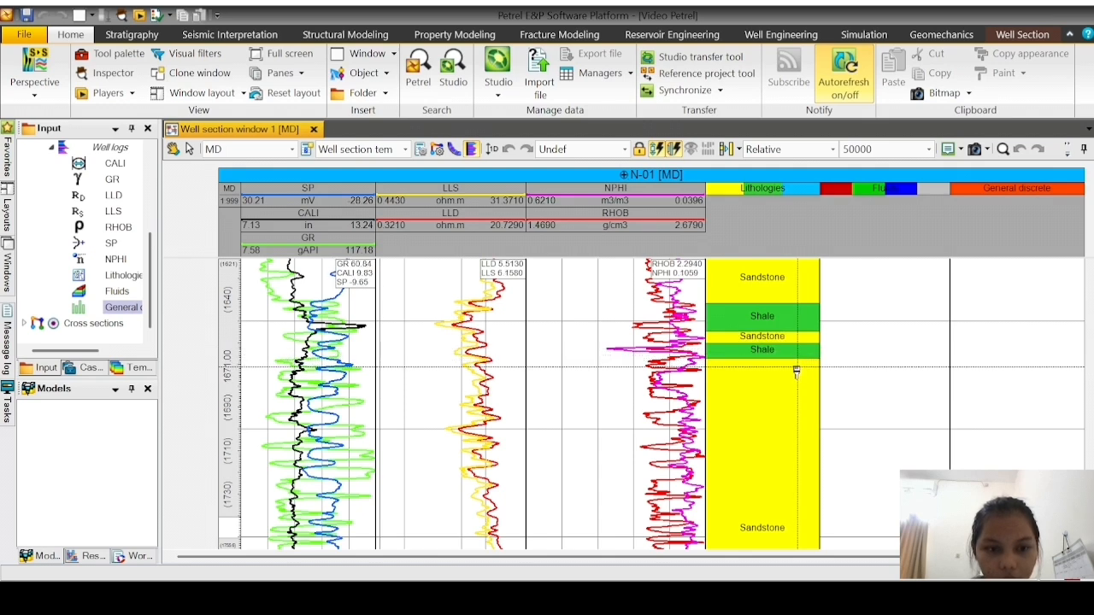
left_click(796, 373)
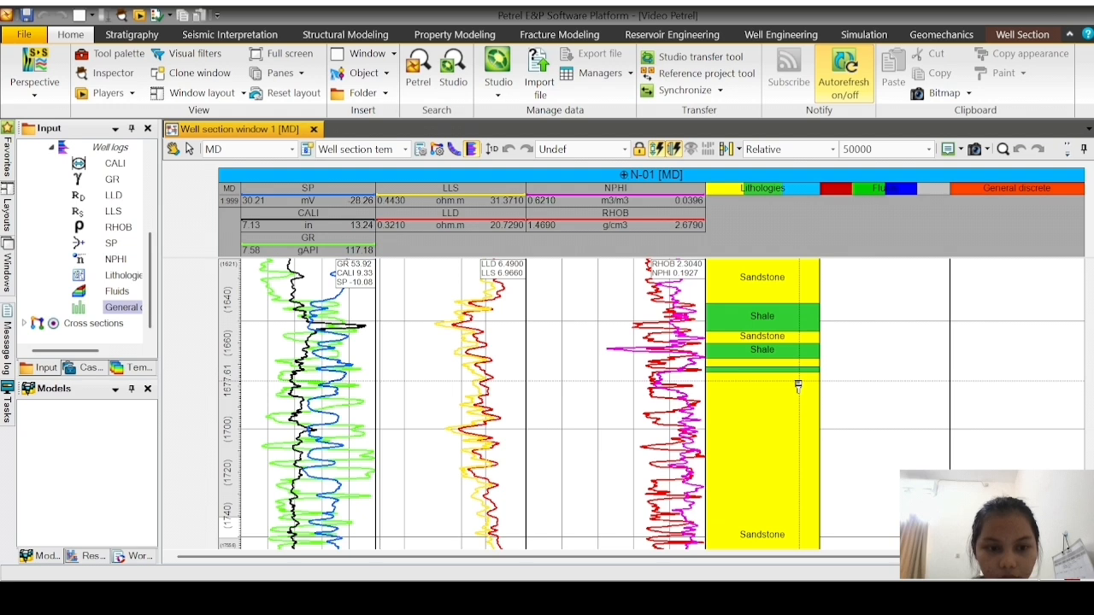
left_click(798, 385)
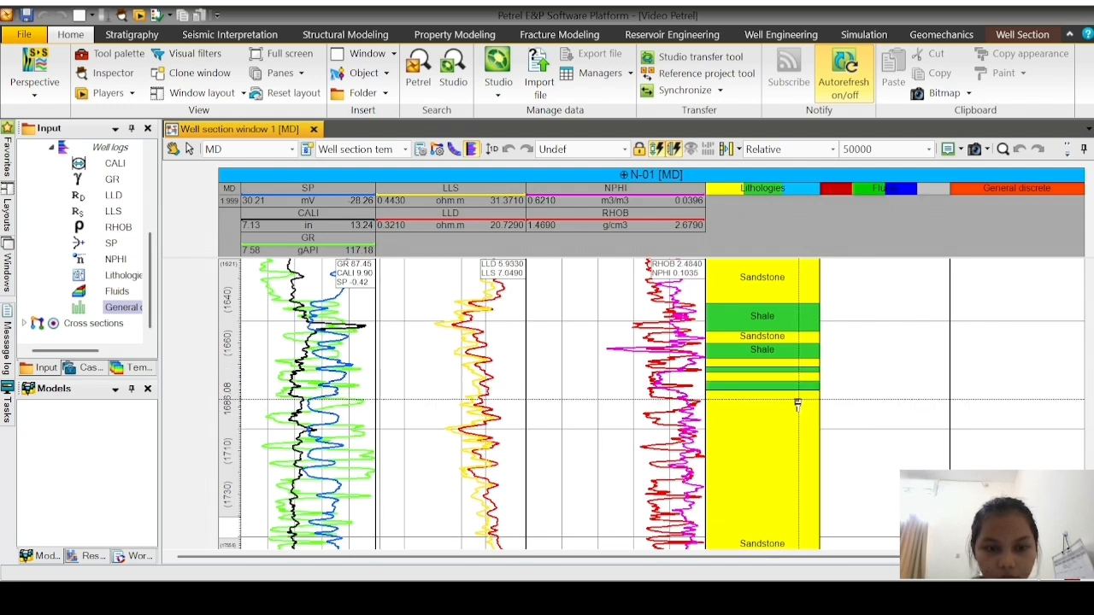
Step: Paint thin Shale intervals at about 1686–1692, 1698–1704, 1710–1716, 1718–1723 and 1730–1732 MD in the Lithologies track
left_click(798, 410)
scroll(799, 402, "down", 3)
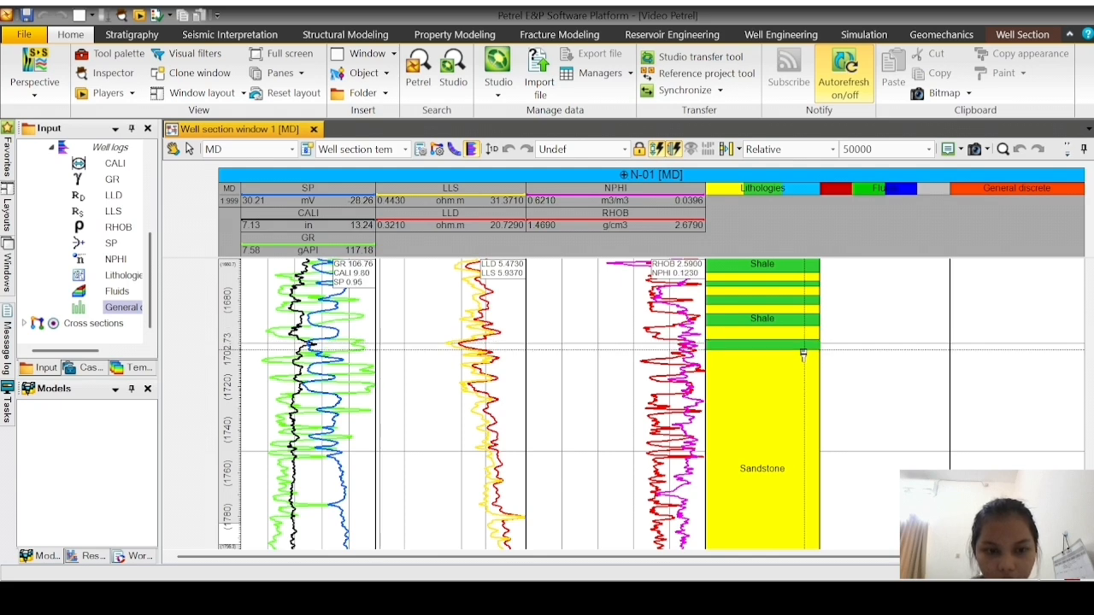
left_click_drag(803, 340, 807, 418)
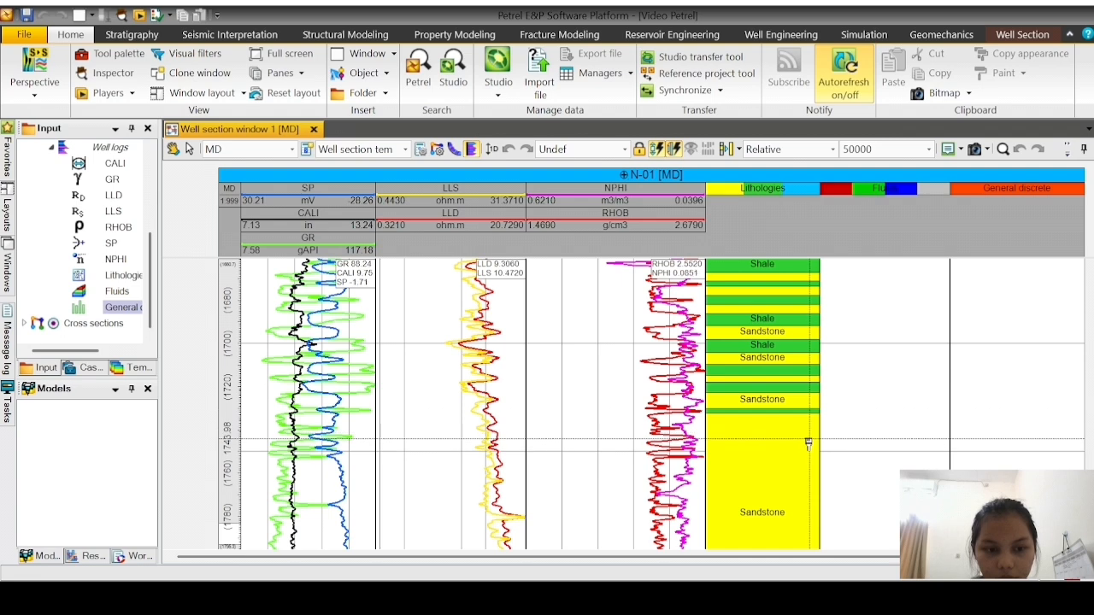
Step: Paint Shale intervals at about 1738–1753 and 1773–1778 MD in the Lithologies track
scroll(811, 440, "down", 2)
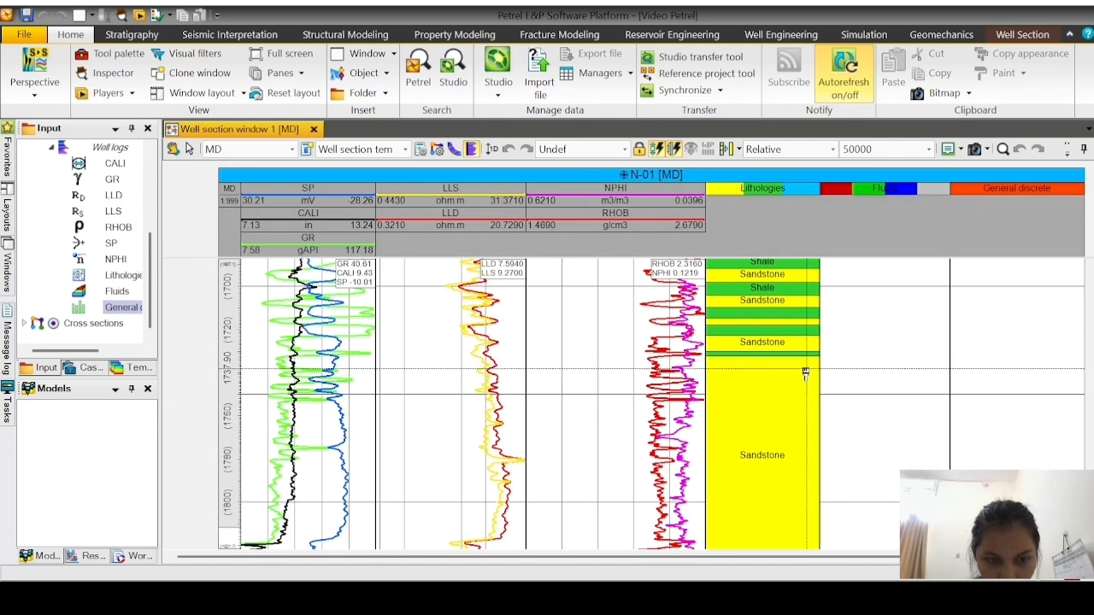
left_click_drag(805, 372, 809, 400)
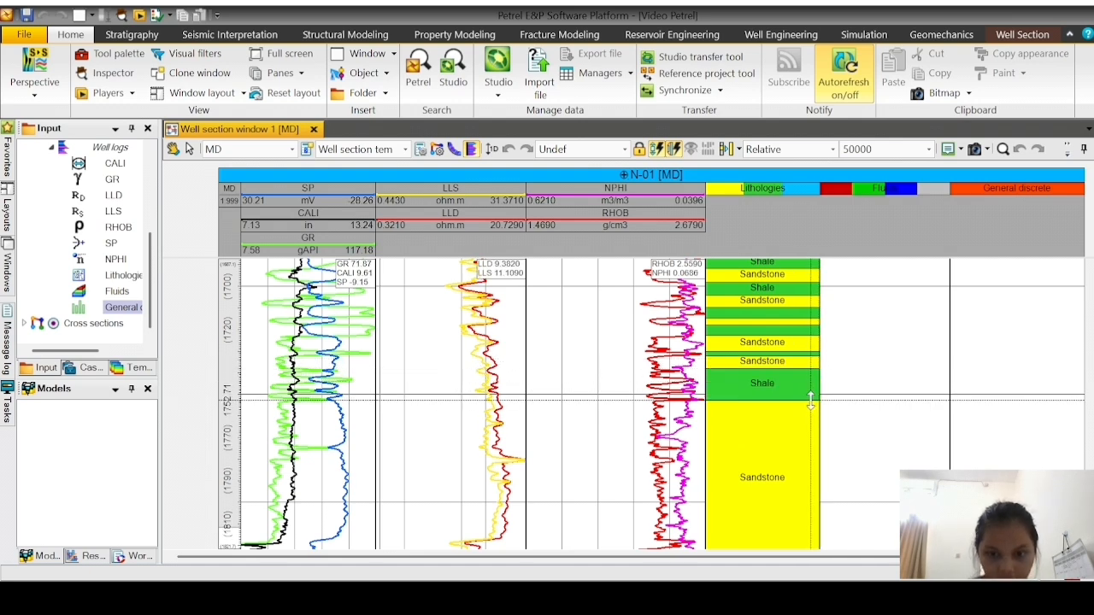
scroll(785, 386, "down", 2)
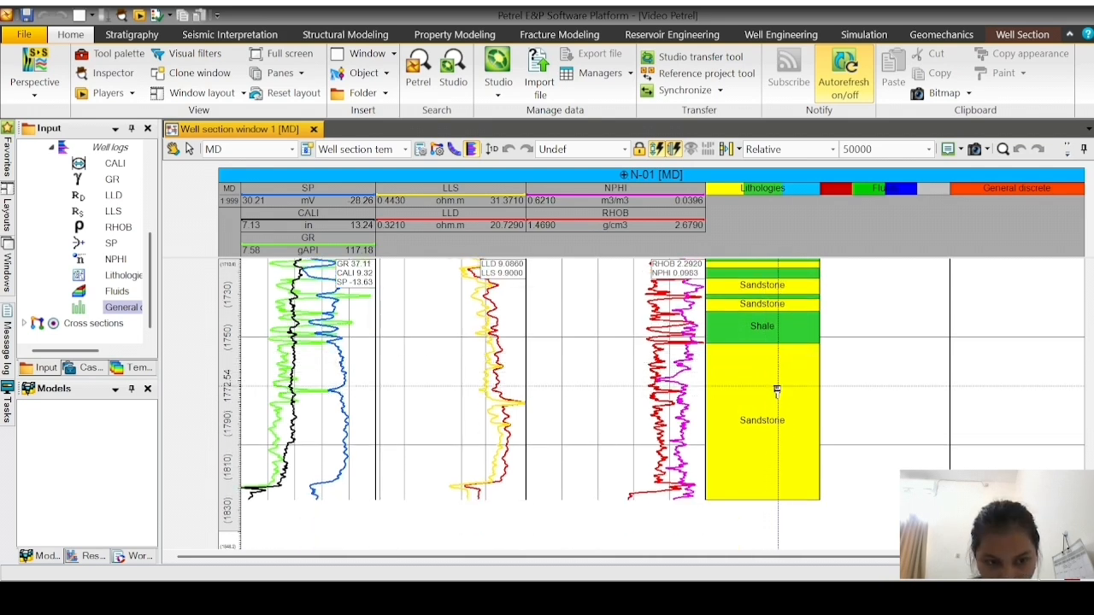
left_click(778, 391)
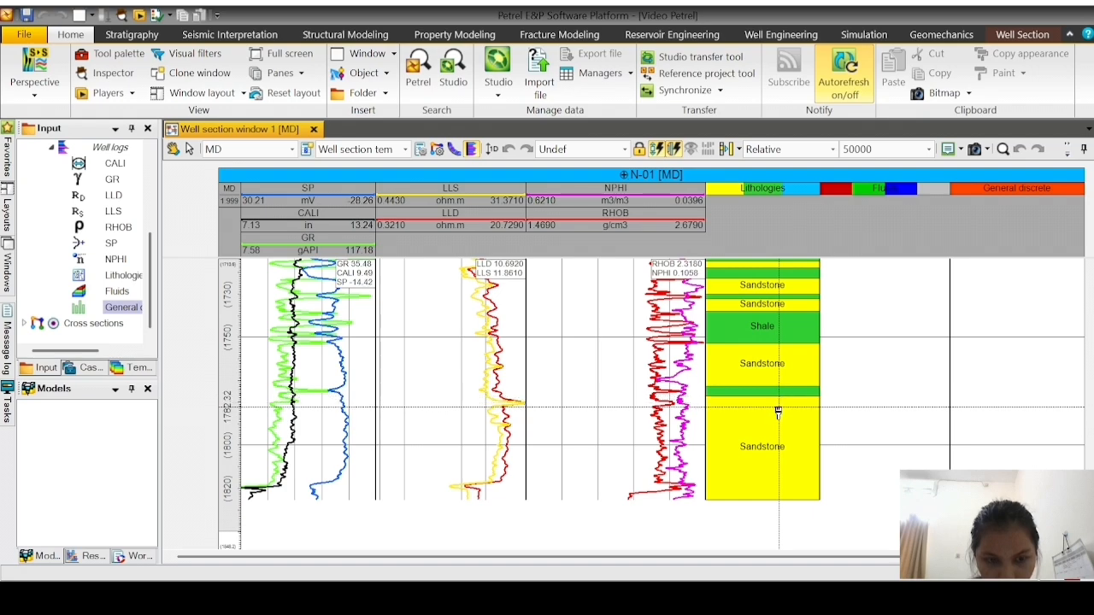
scroll(749, 504, "down", 1)
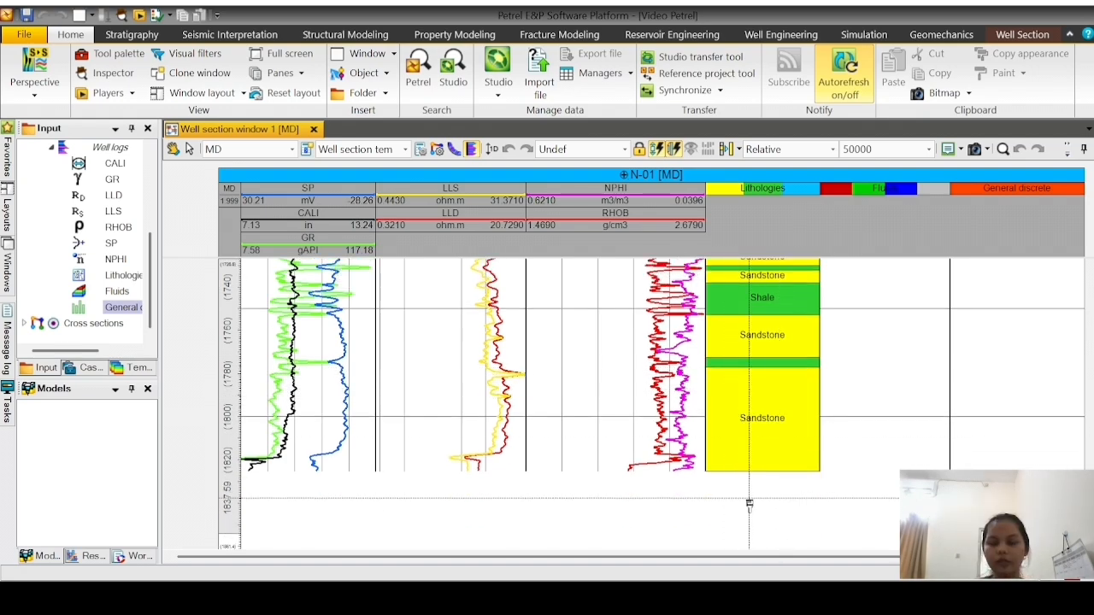
Step: Review the painted Lithologies track against the log curves from the well's base to its surface and back down to about 1020 MD
scroll(732, 392, "up", 5)
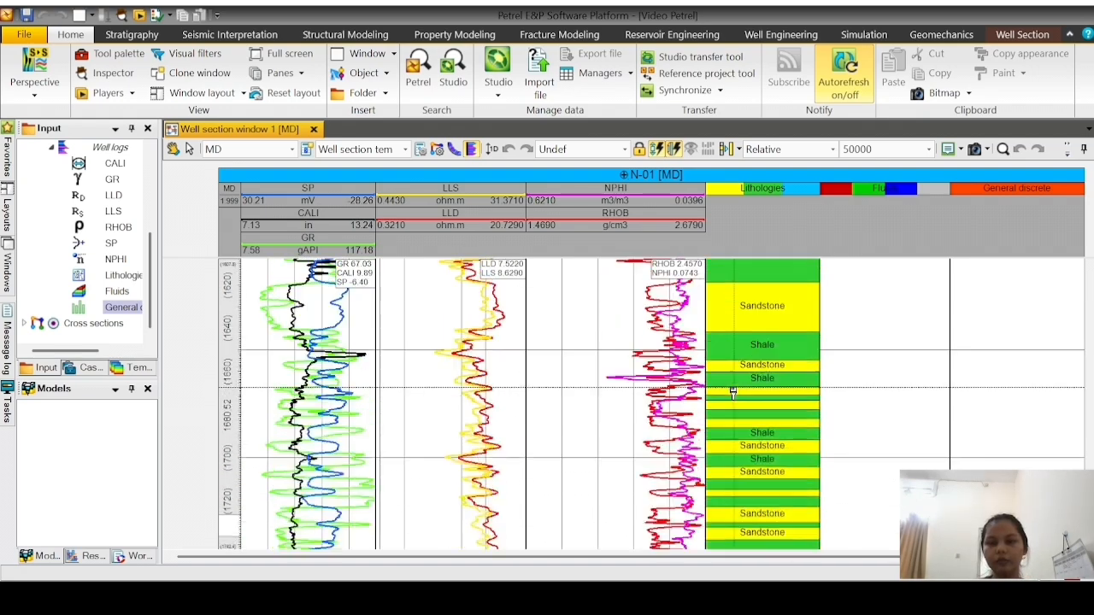
scroll(732, 392, "up", 10)
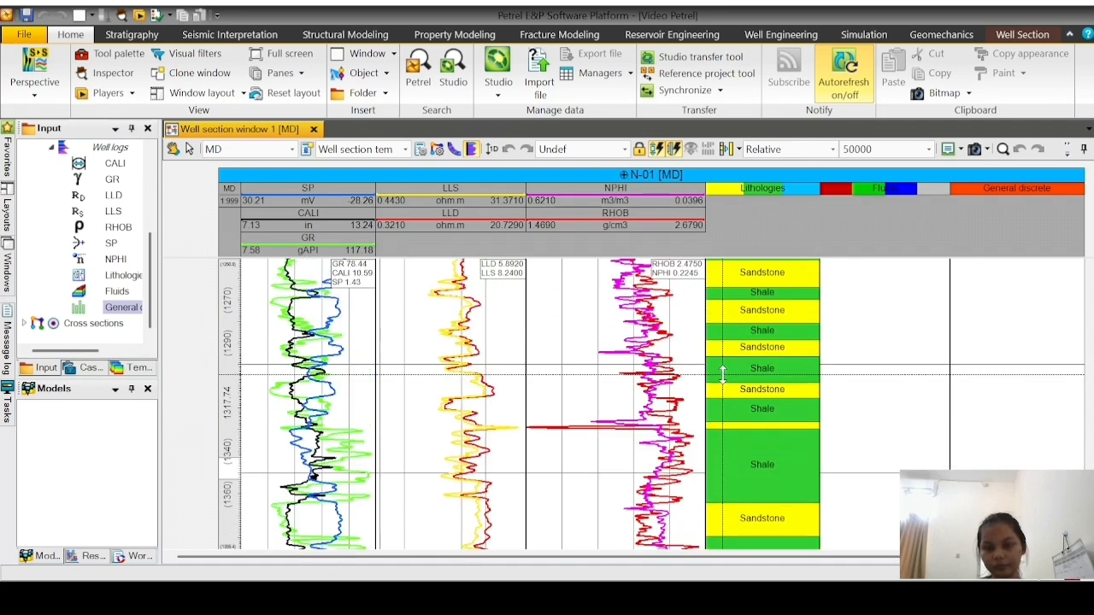
scroll(723, 373, "up", 10)
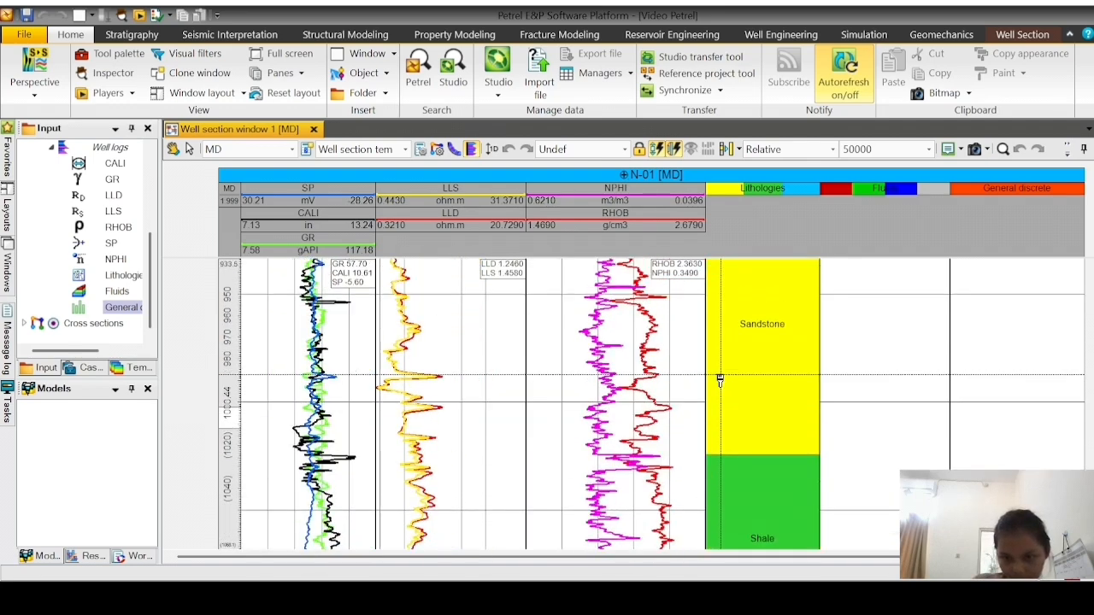
scroll(720, 381, "up", 10)
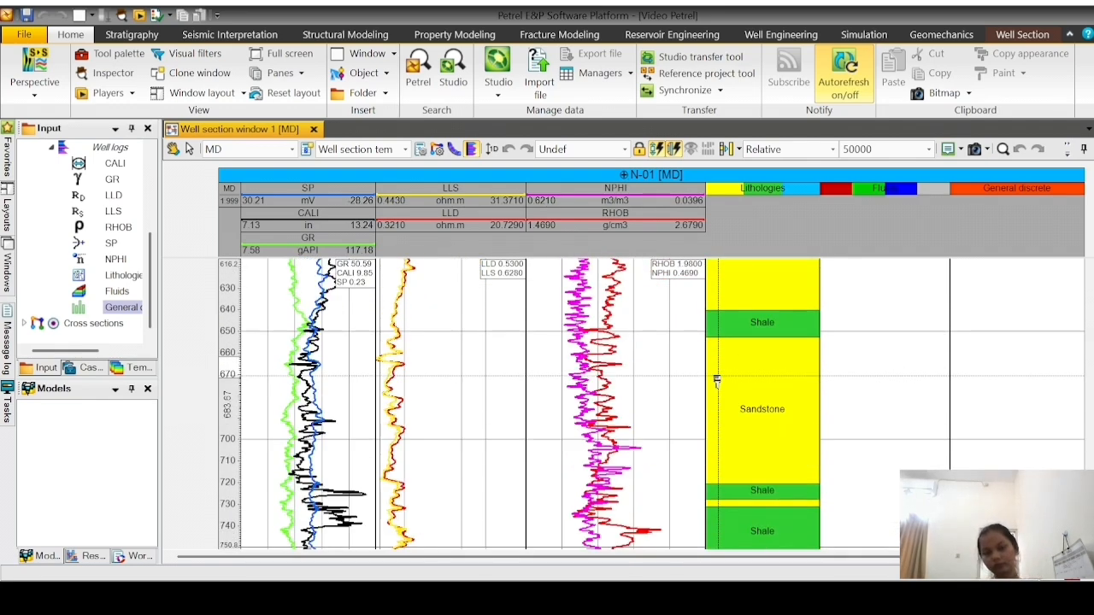
scroll(716, 381, "up", 10)
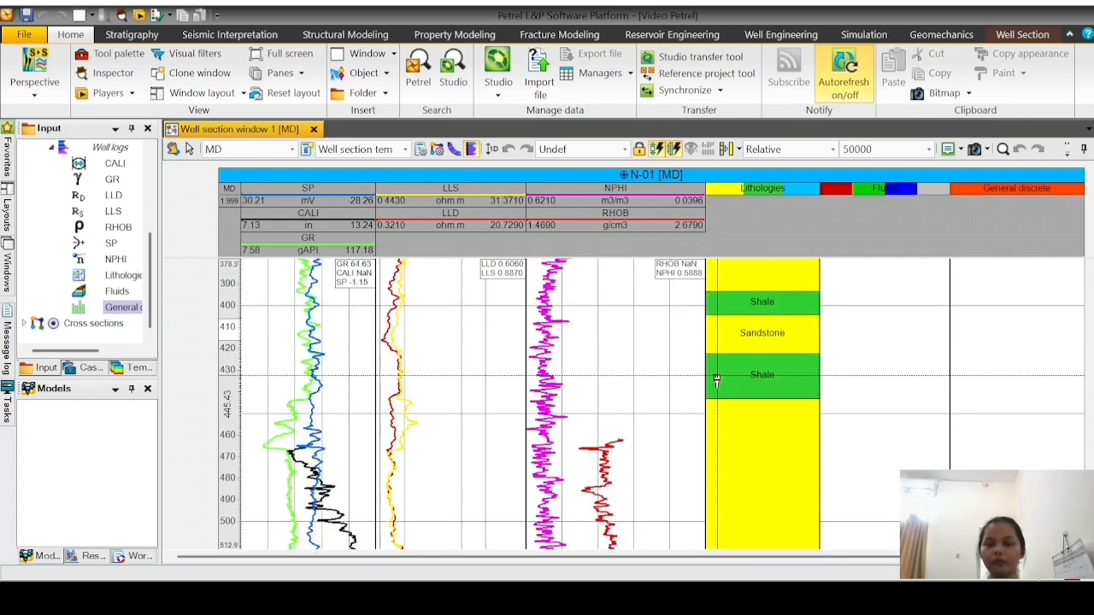
scroll(716, 381, "up", 10)
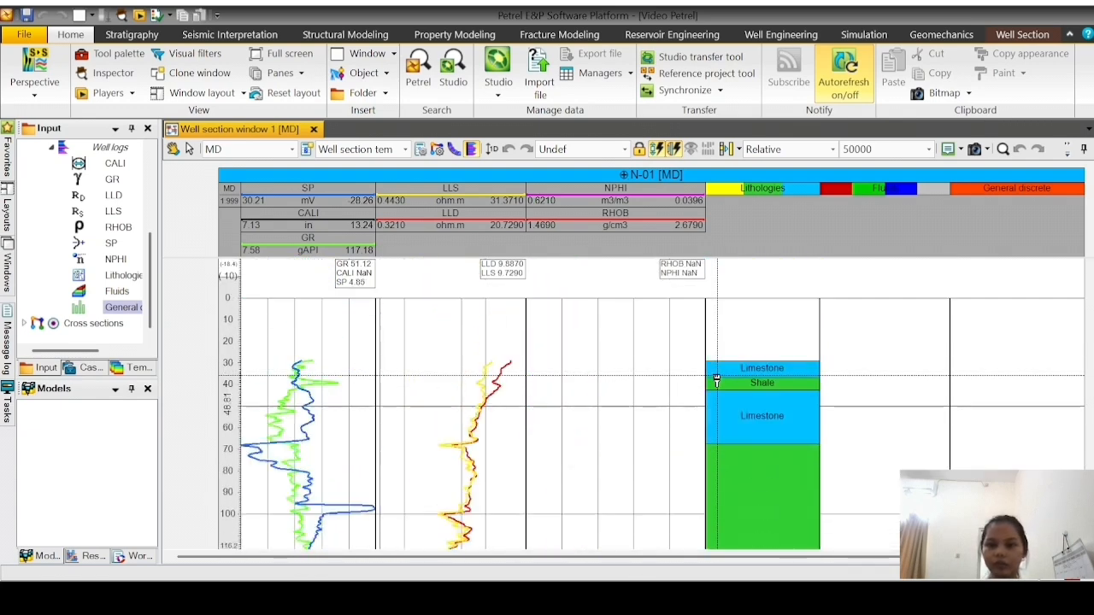
scroll(716, 382, "up", 5)
scroll(716, 382, "down", 8)
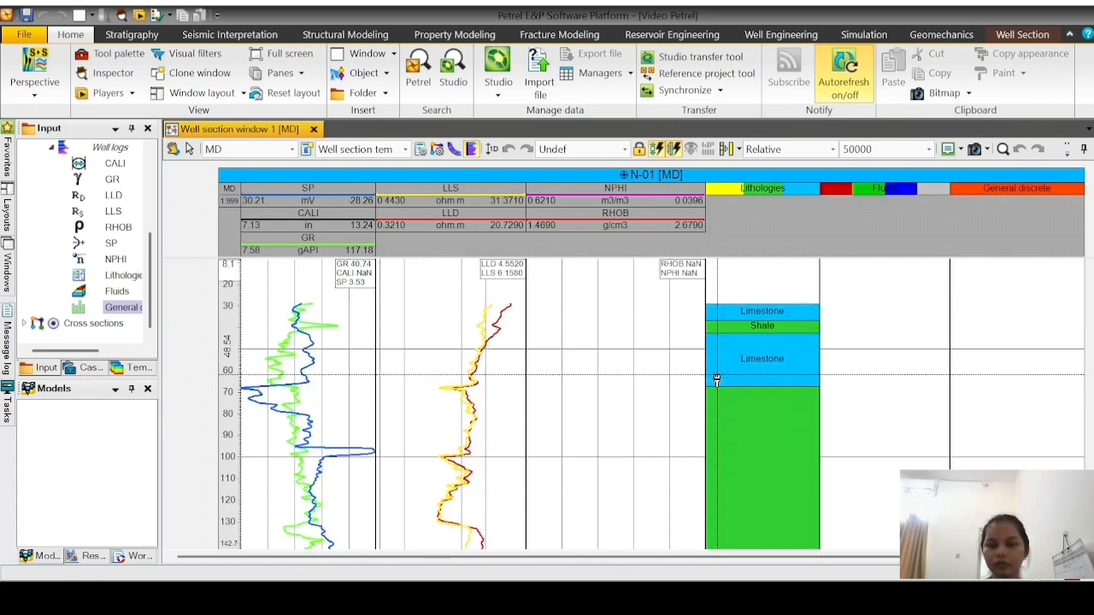
scroll(717, 381, "down", 2)
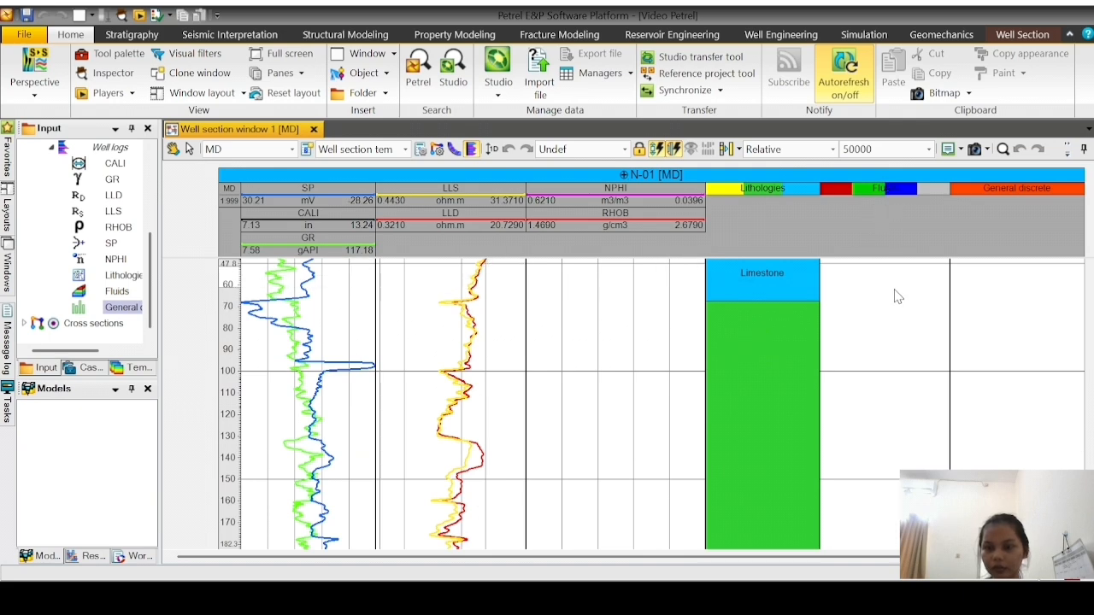
scroll(897, 296, "up", 3)
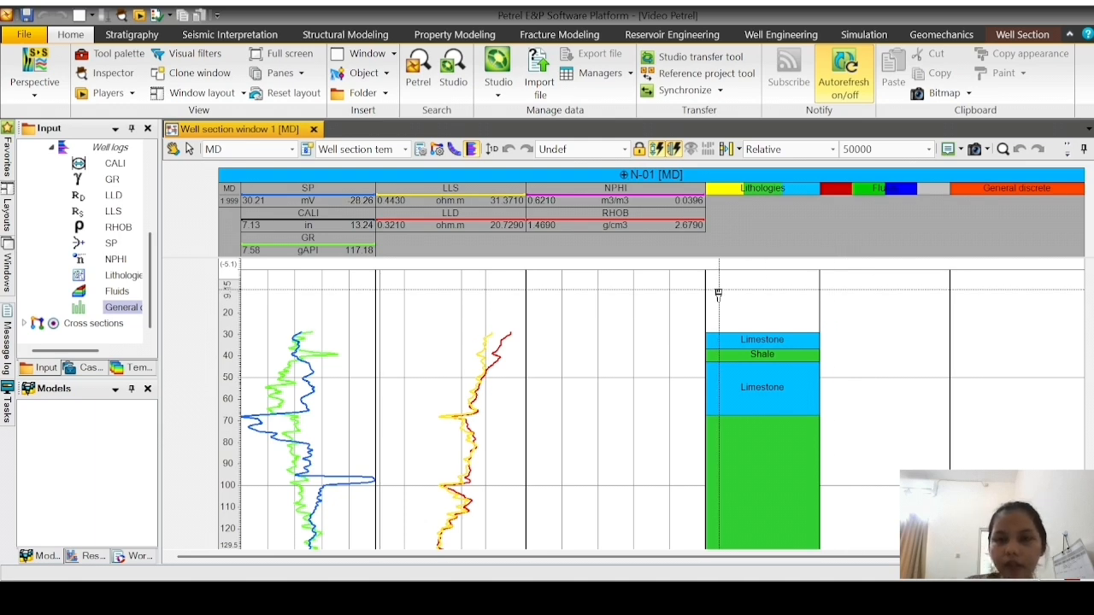
scroll(718, 294, "down", 12)
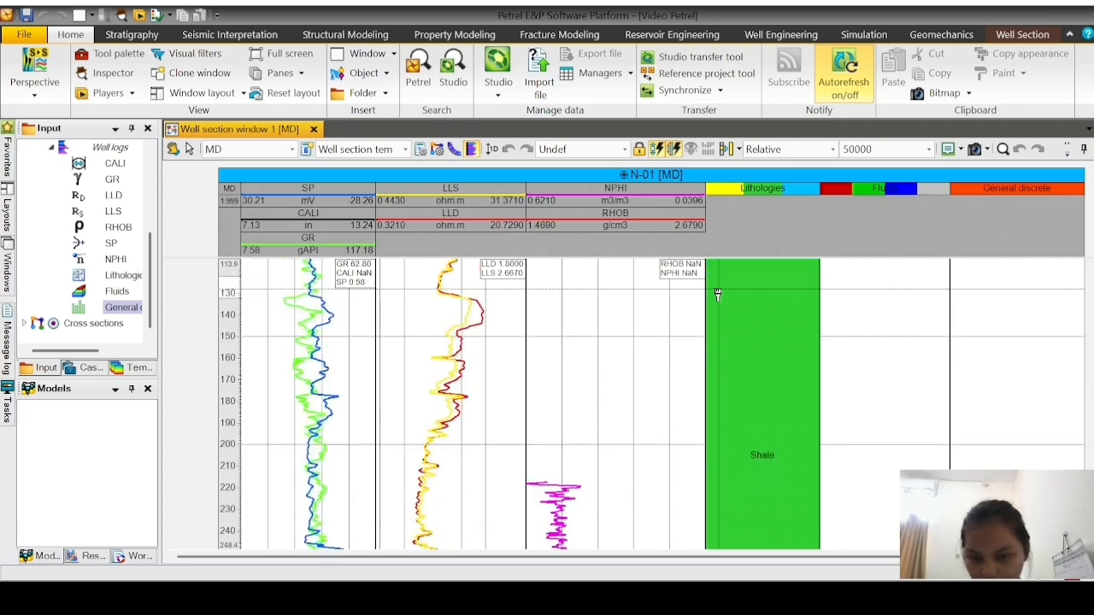
scroll(718, 294, "down", 12)
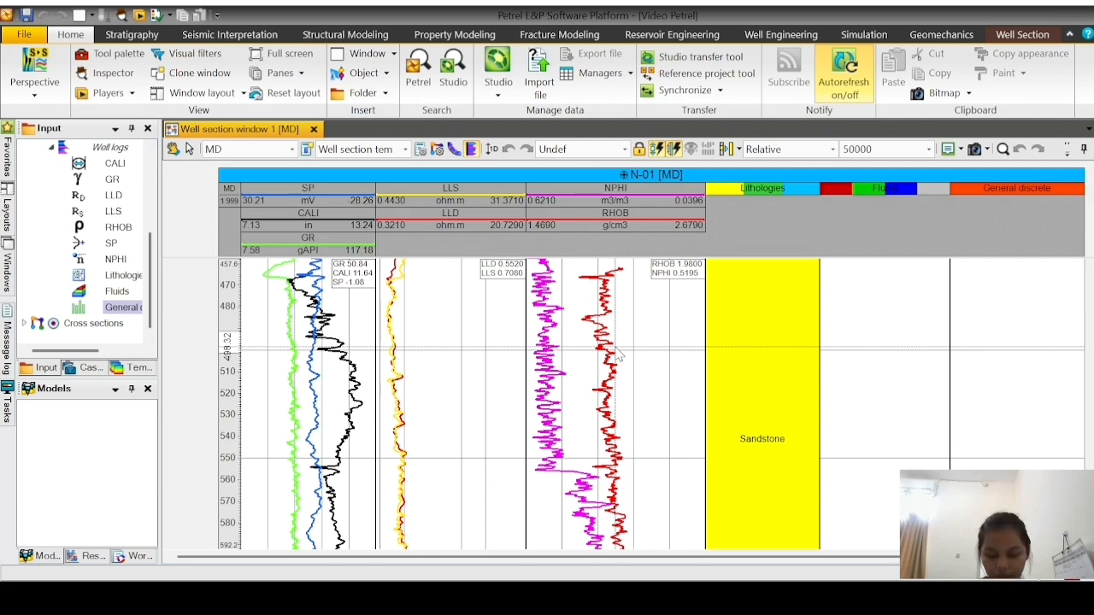
scroll(619, 355, "down", 5)
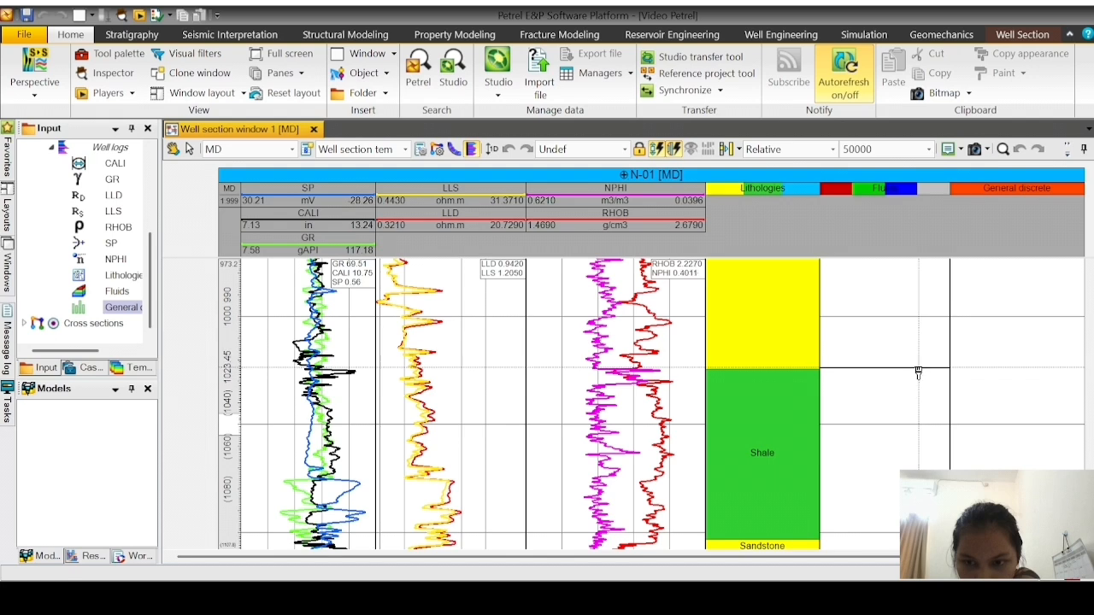
Step: Paint thin green fluid intervals at about 1024–1027, 1274–1276 and 1308–1311 MD in the Fluids track
left_click(918, 375)
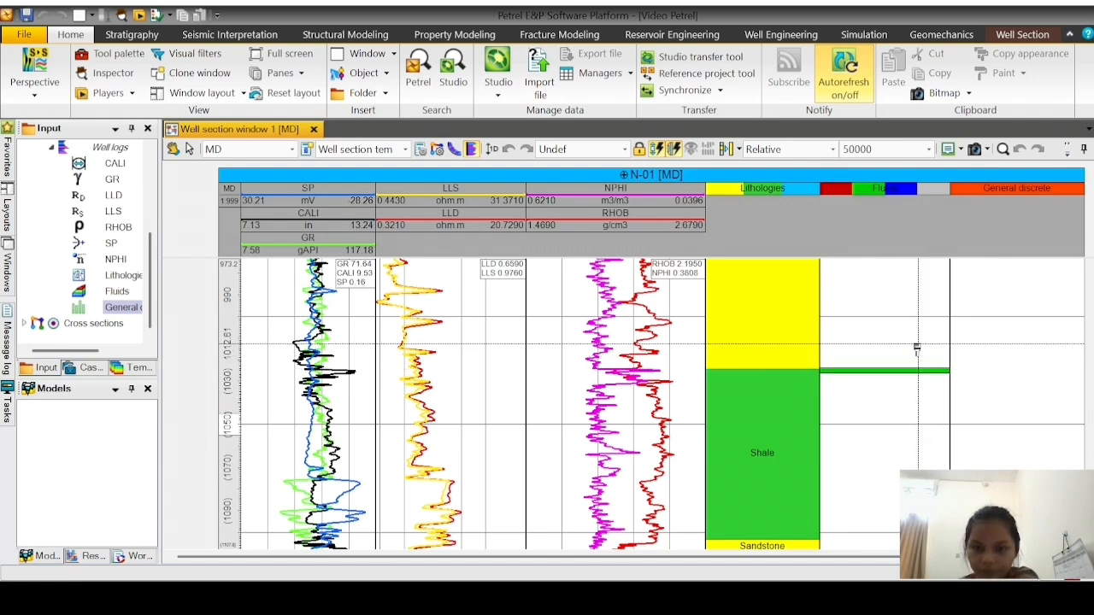
scroll(918, 352, "down", 3)
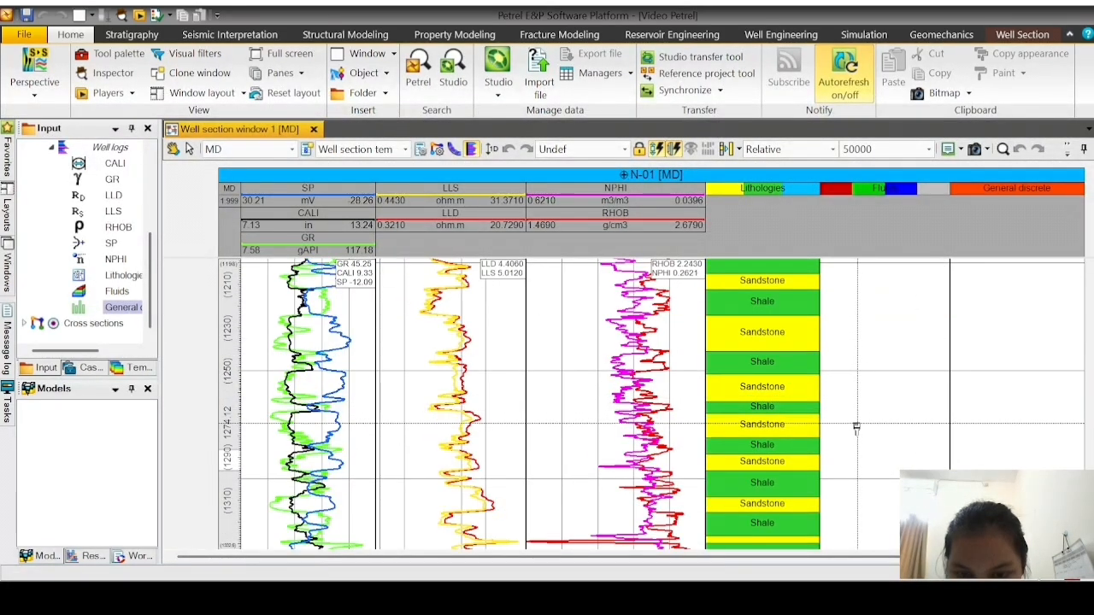
left_click(857, 428)
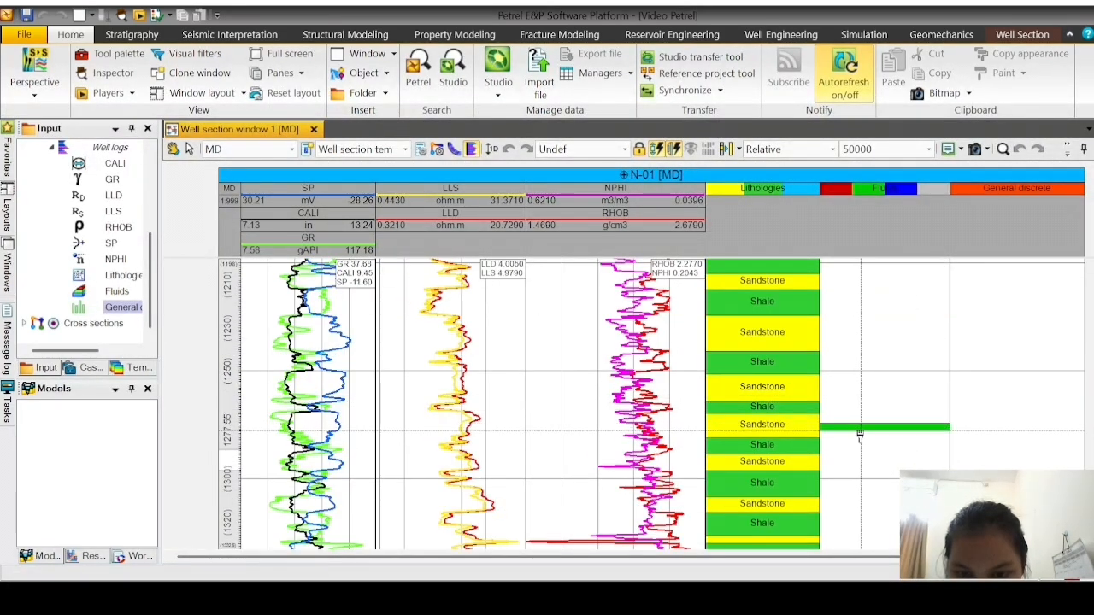
left_click(863, 432)
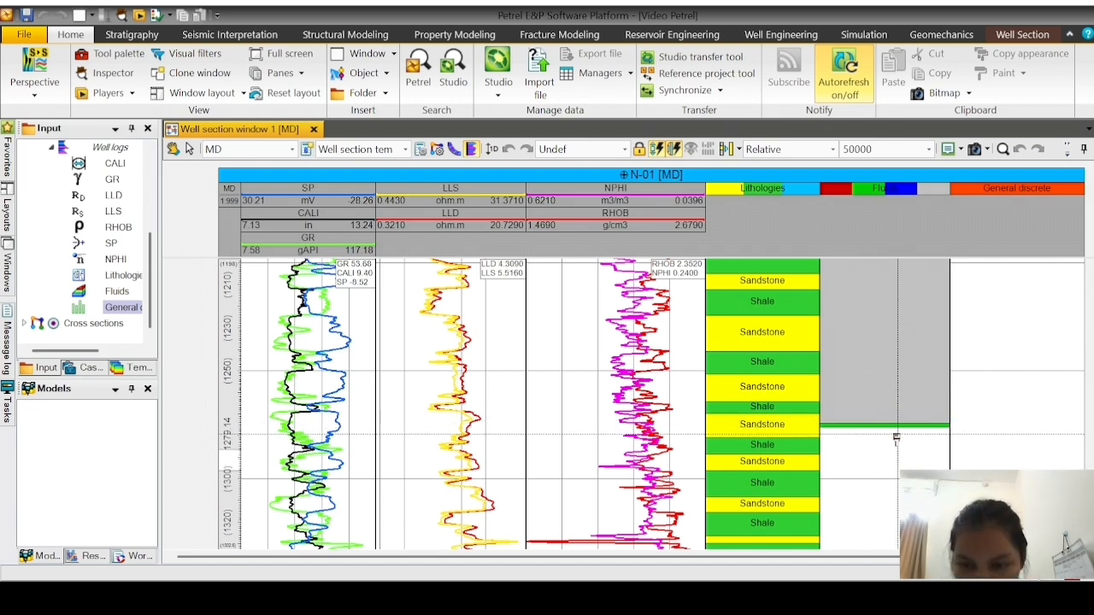
scroll(896, 449, "down", 2)
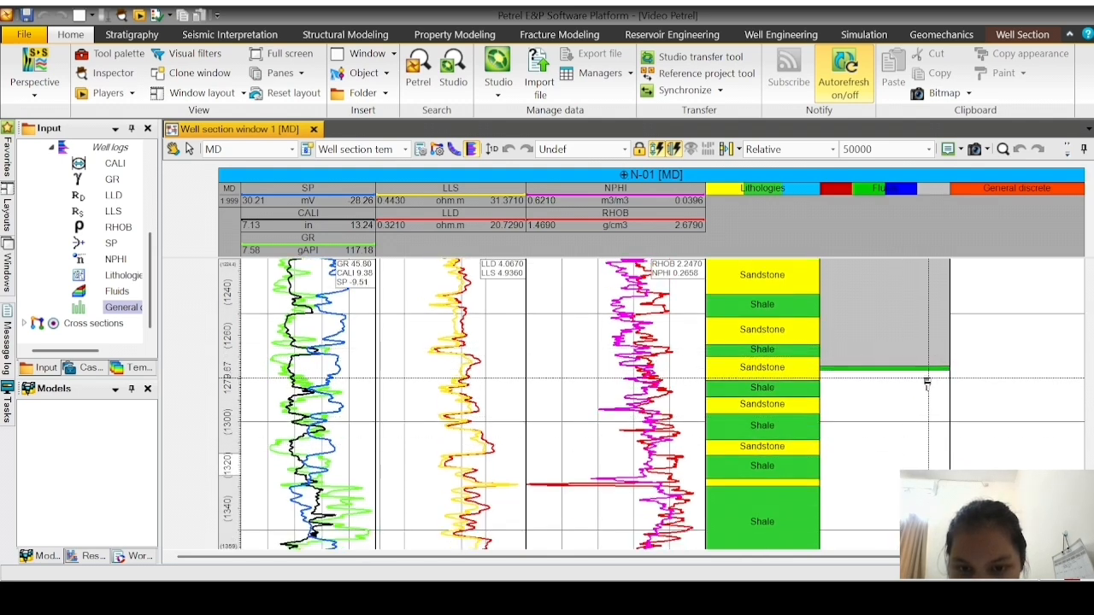
left_click(935, 443)
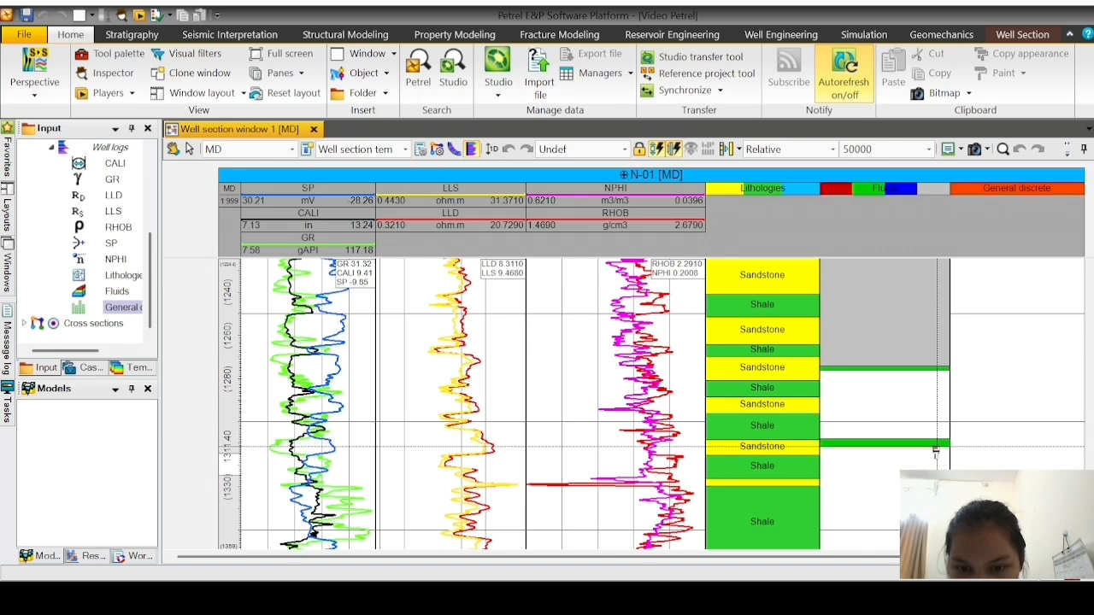
Step: Paint a Gas zone at about 1368–1379 MD and a thin green fluid interval directly beneath it, to about 1383 MD, in the Fluids track
scroll(928, 432, "down", 2)
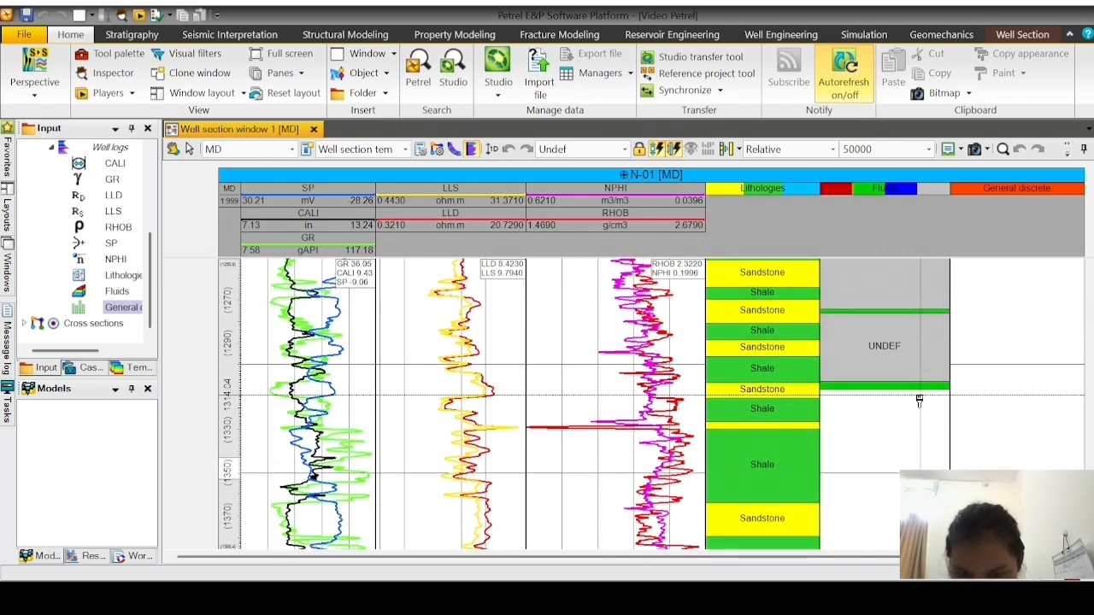
scroll(917, 407, "down", 2)
scroll(916, 407, "down", 1)
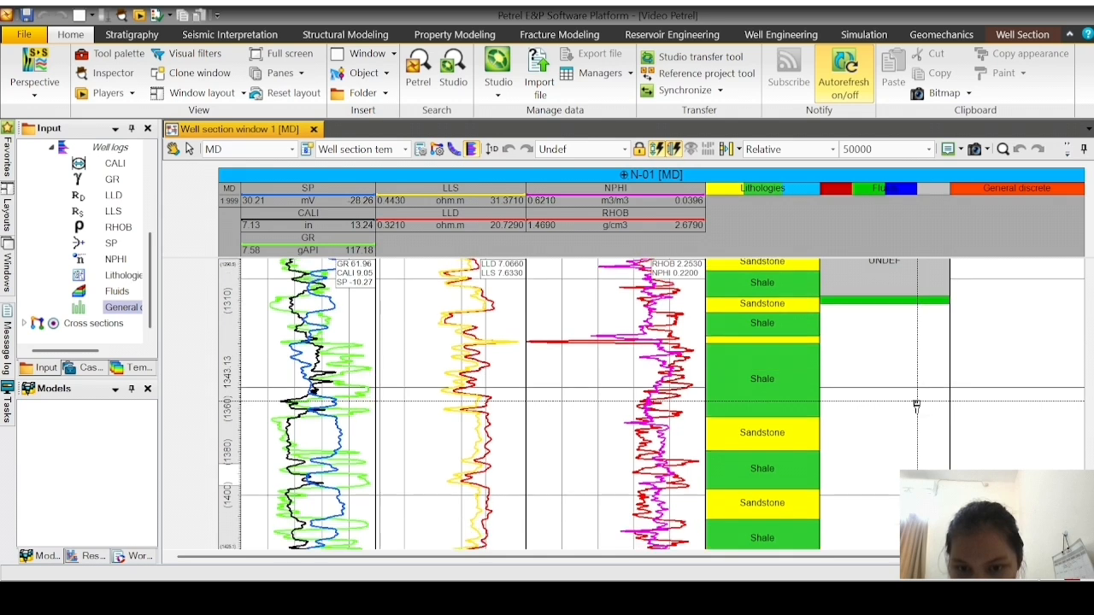
scroll(914, 409, "down", 1)
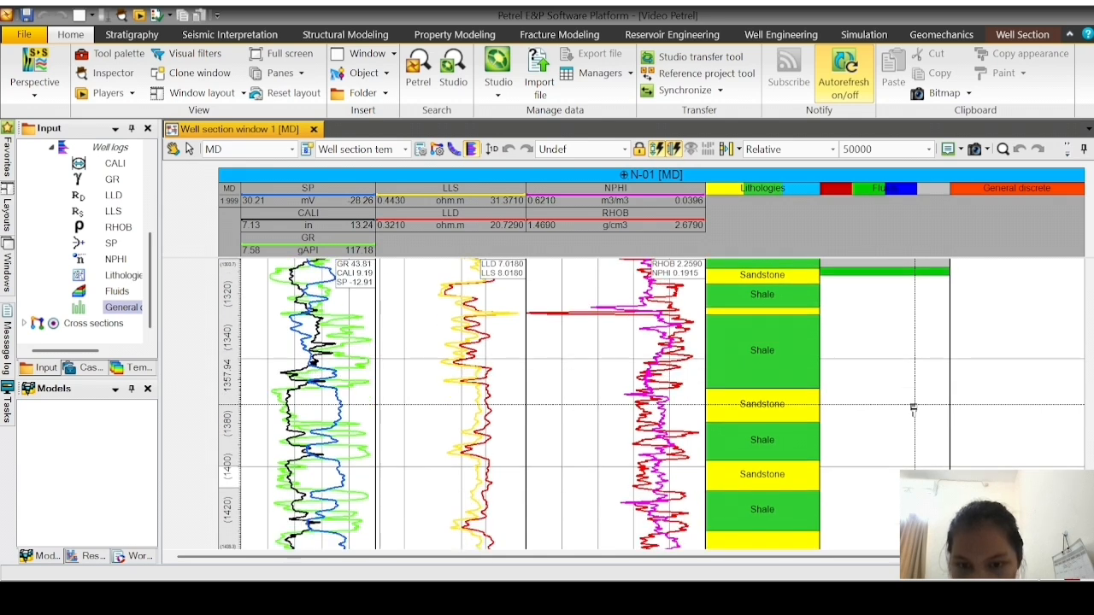
scroll(913, 409, "down", 1)
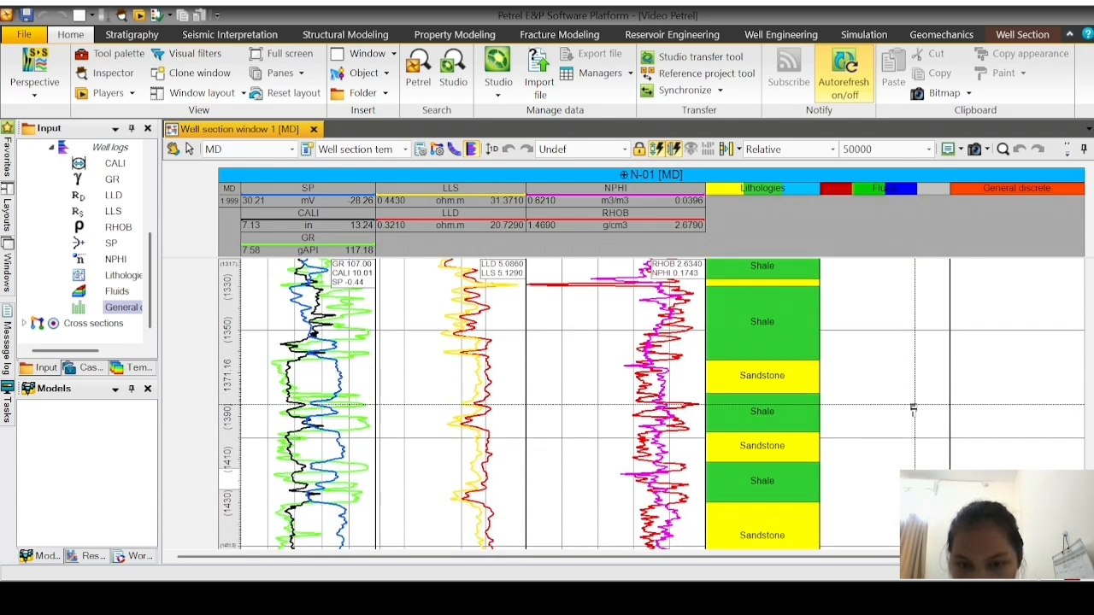
scroll(915, 402, "down", 2)
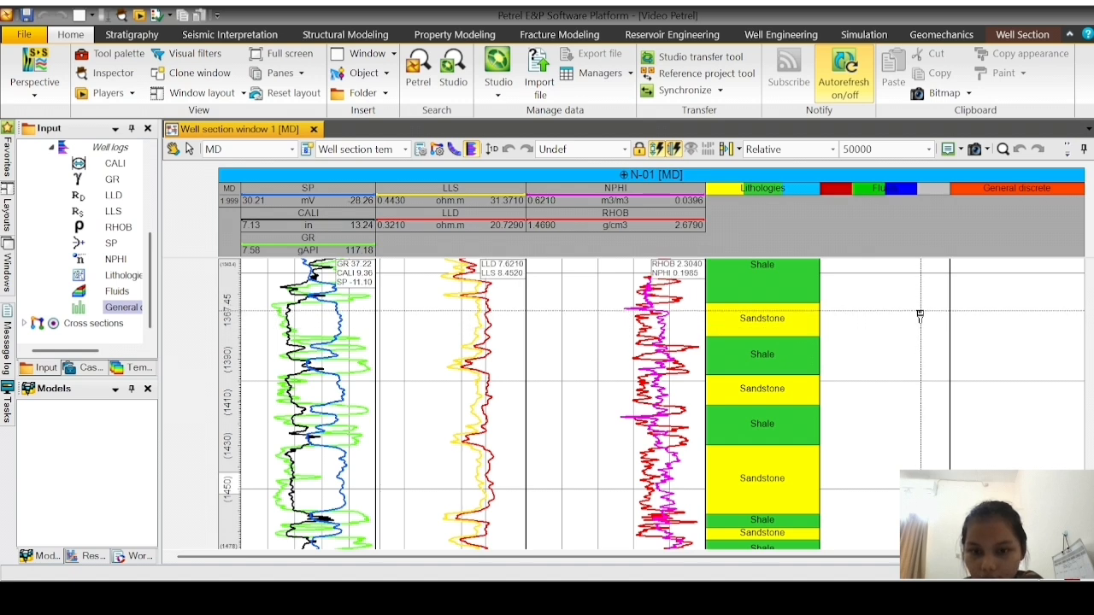
left_click_drag(920, 312, 921, 336)
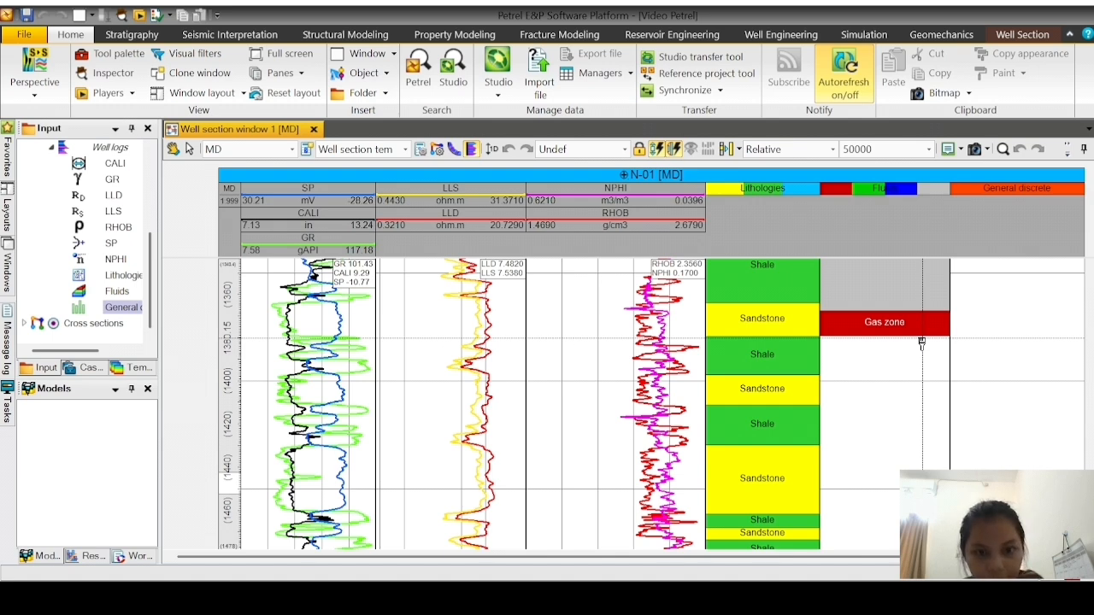
scroll(922, 341, "up", 1)
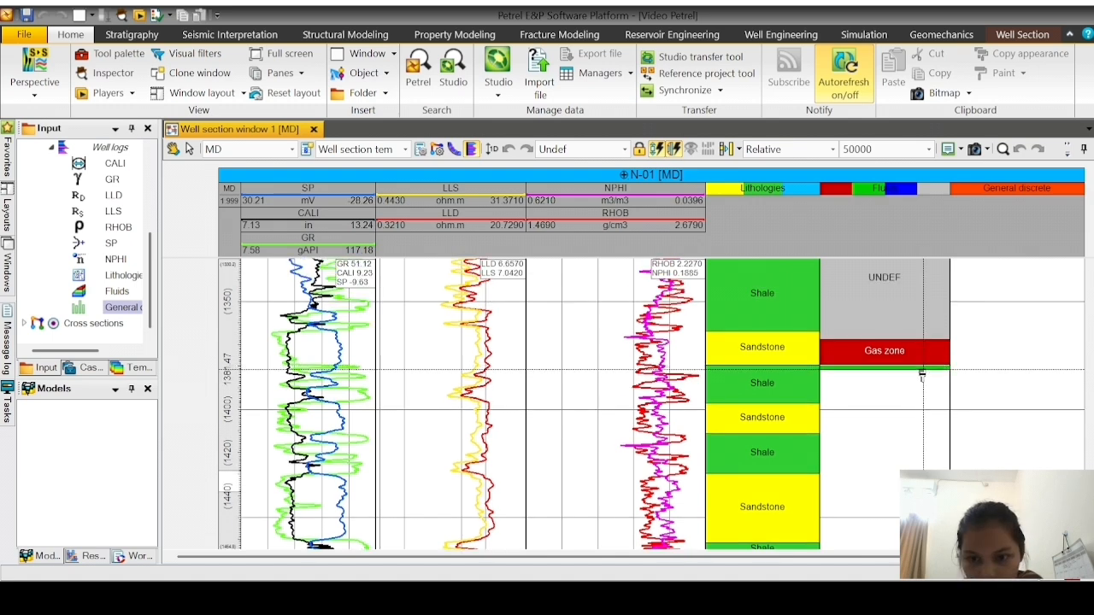
left_click_drag(924, 370, 923, 375)
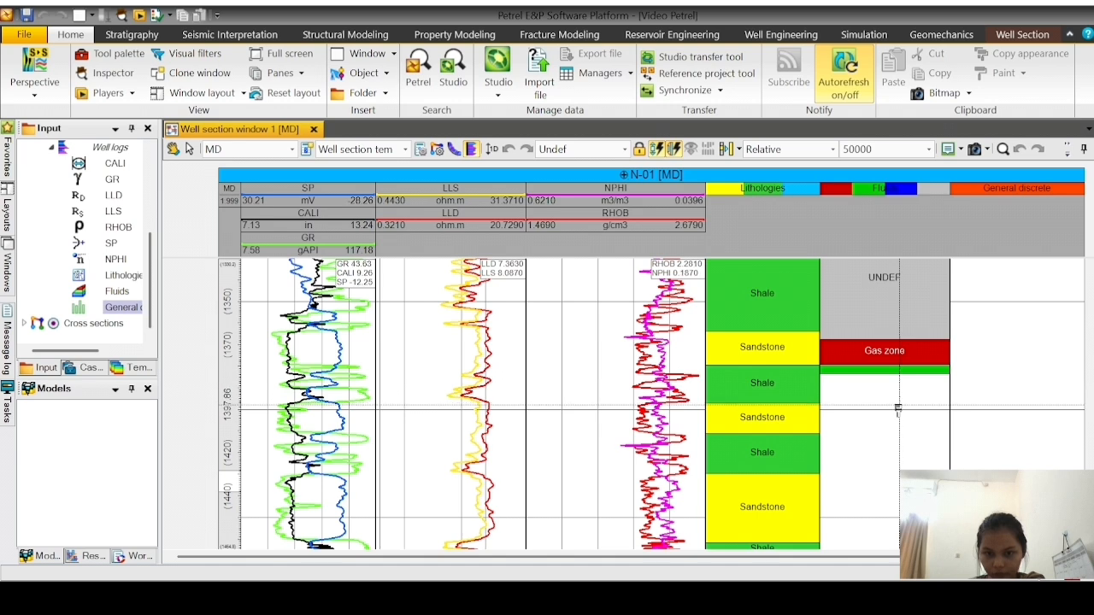
Step: Paint a Gas zone at about 1397–1411 MD and a thin green fluid interval at about 1417–1421 MD in the Fluids track
scroll(901, 406, "down", 1)
scroll(902, 405, "down", 1)
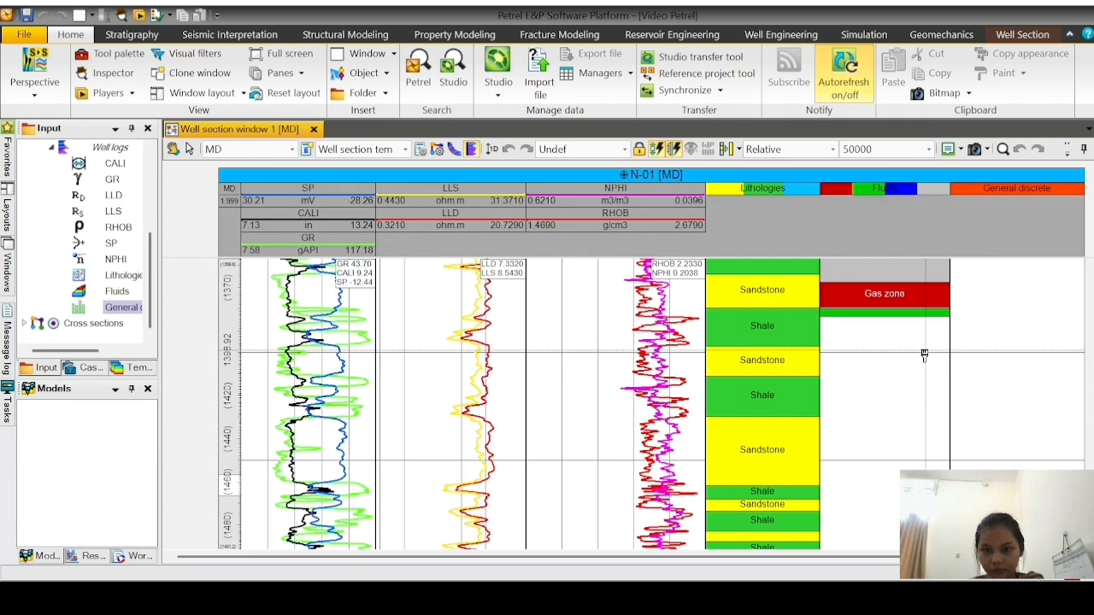
left_click_drag(925, 350, 926, 380)
scroll(928, 378, "down", 1)
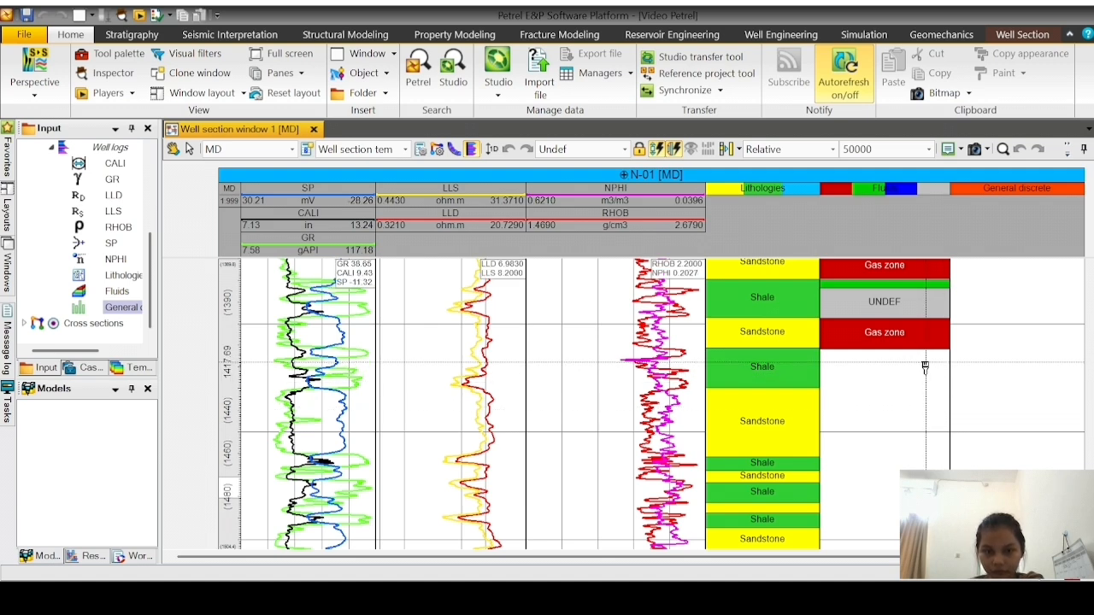
left_click(925, 367)
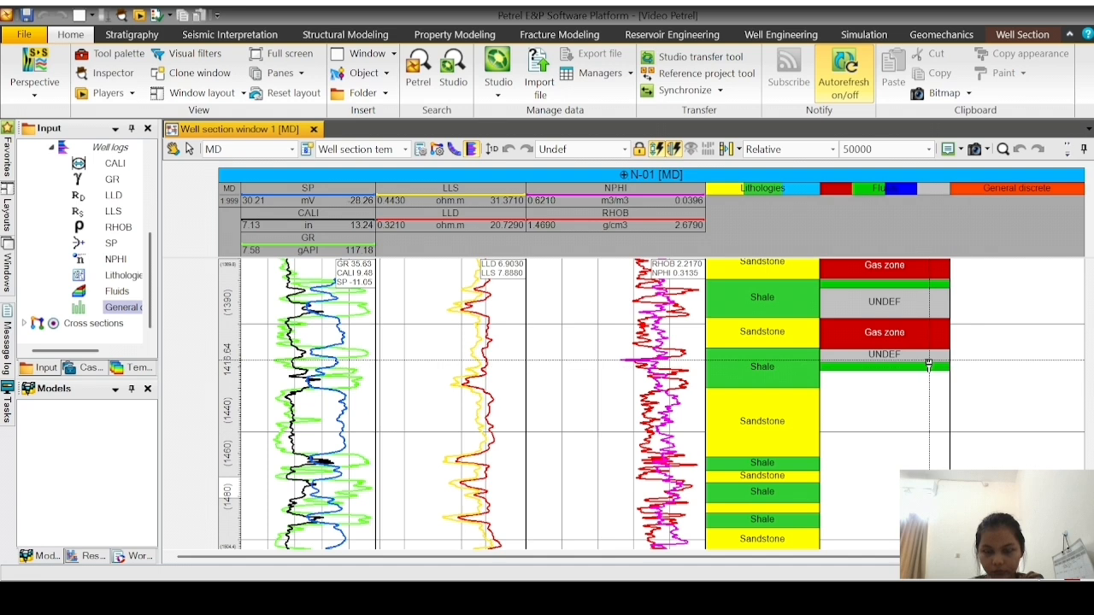
scroll(928, 365, "down", 1)
scroll(929, 365, "down", 1)
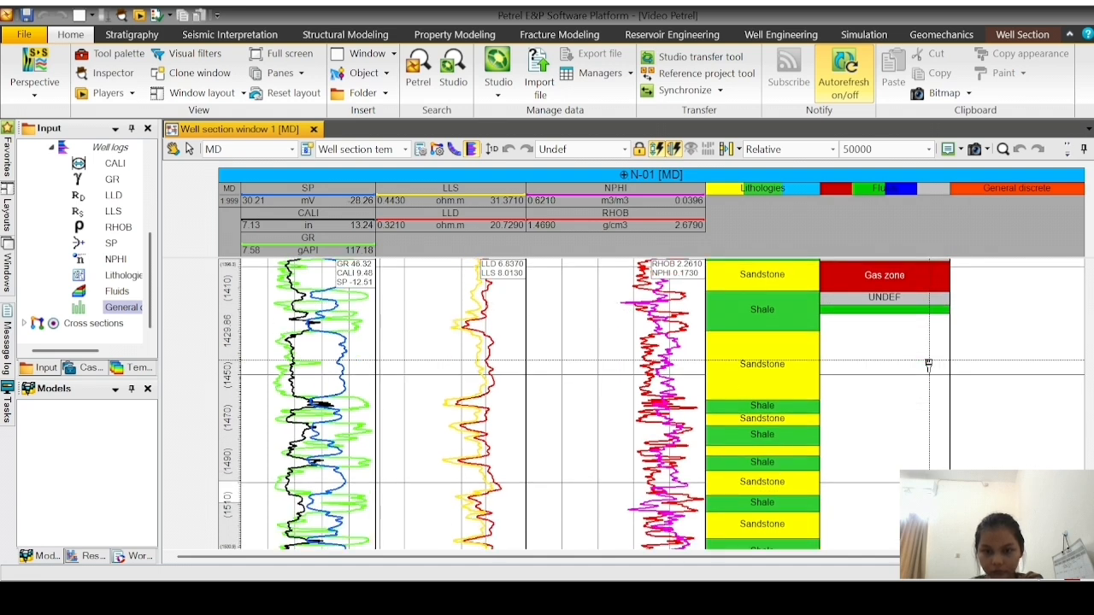
Step: Paint Oil zone intervals at about 1467–1473 and 1485–1488 MD in the Fluids track
scroll(928, 365, "down", 1)
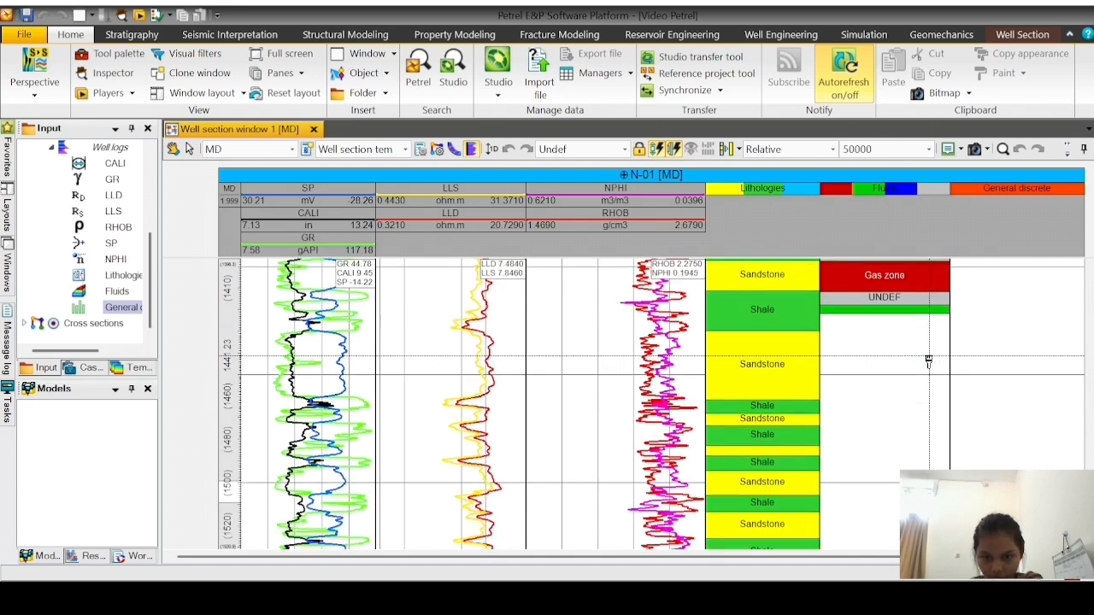
scroll(926, 359, "down", 2)
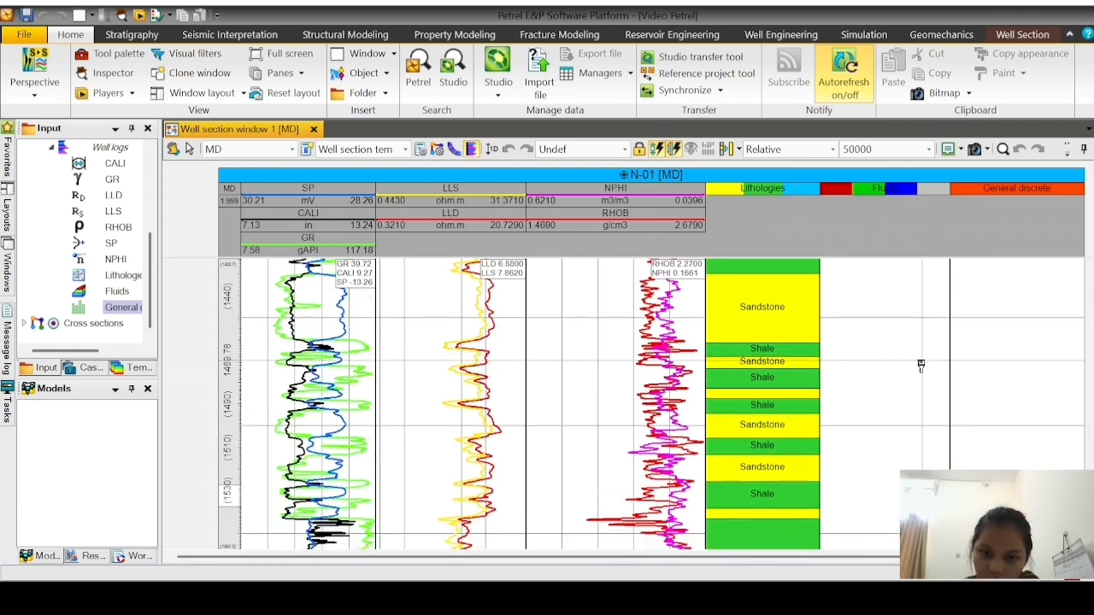
left_click(922, 359)
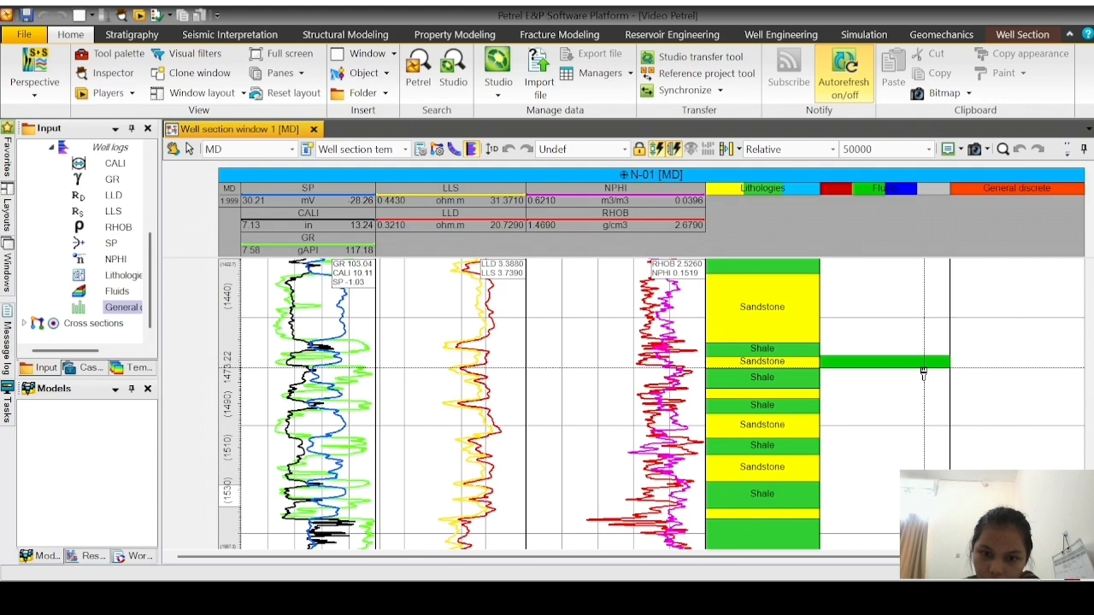
scroll(925, 365, "down", 1)
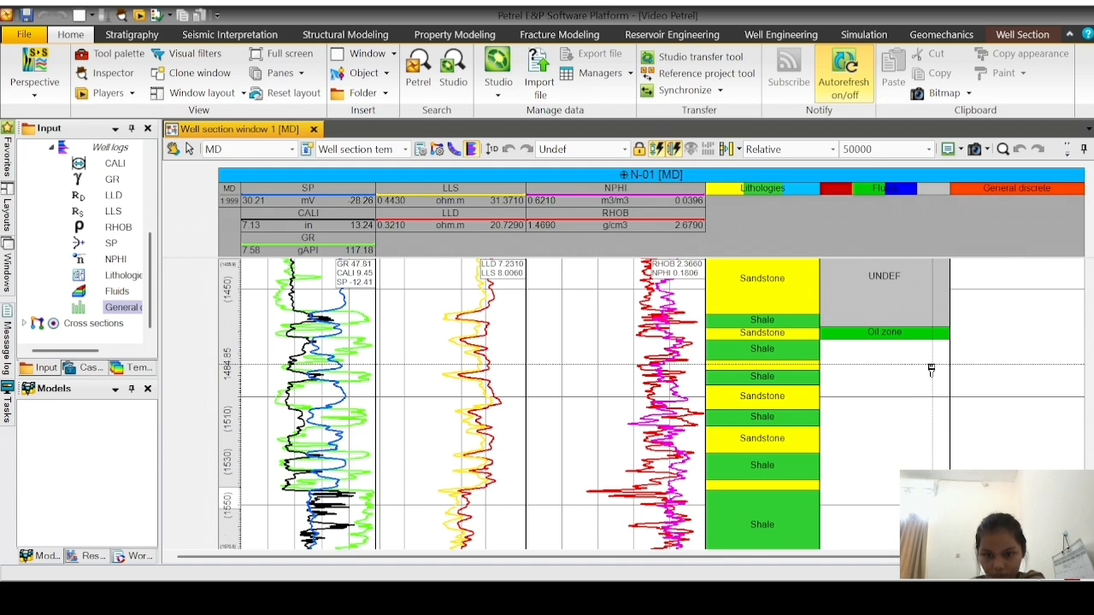
left_click(931, 370)
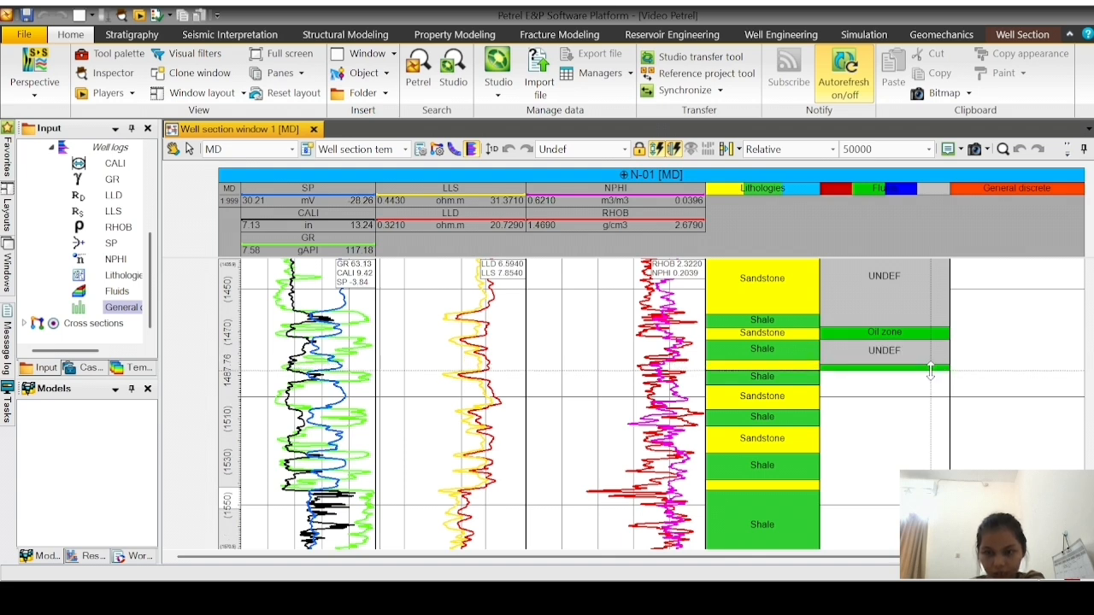
Step: Paint a thin Oil zone interval at about 1566–1570 MD in the Fluids track
scroll(931, 370, "down", 1)
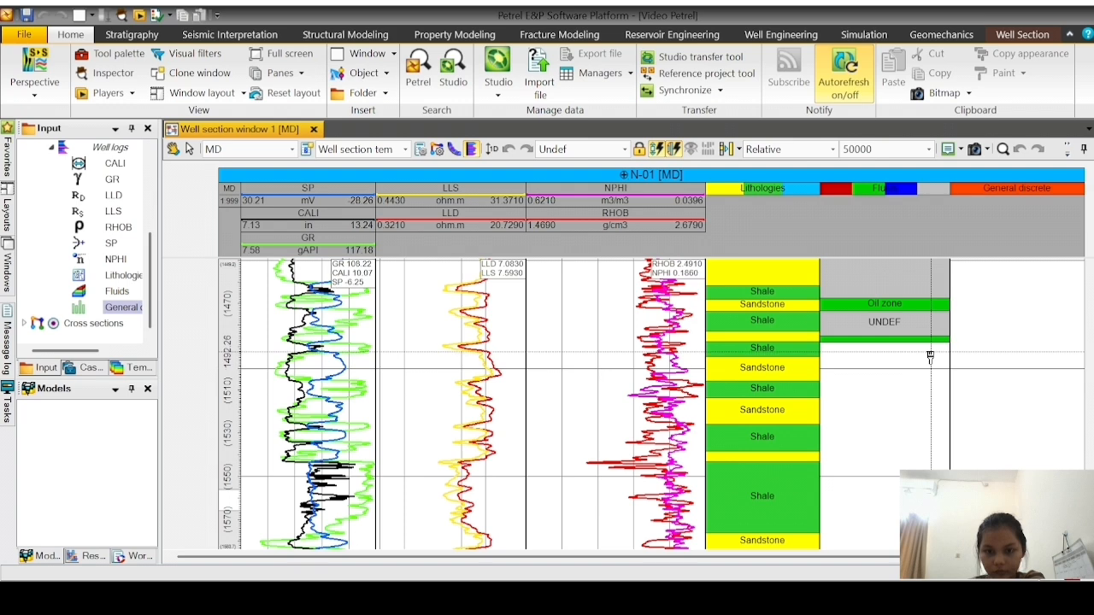
scroll(931, 357, "down", 1)
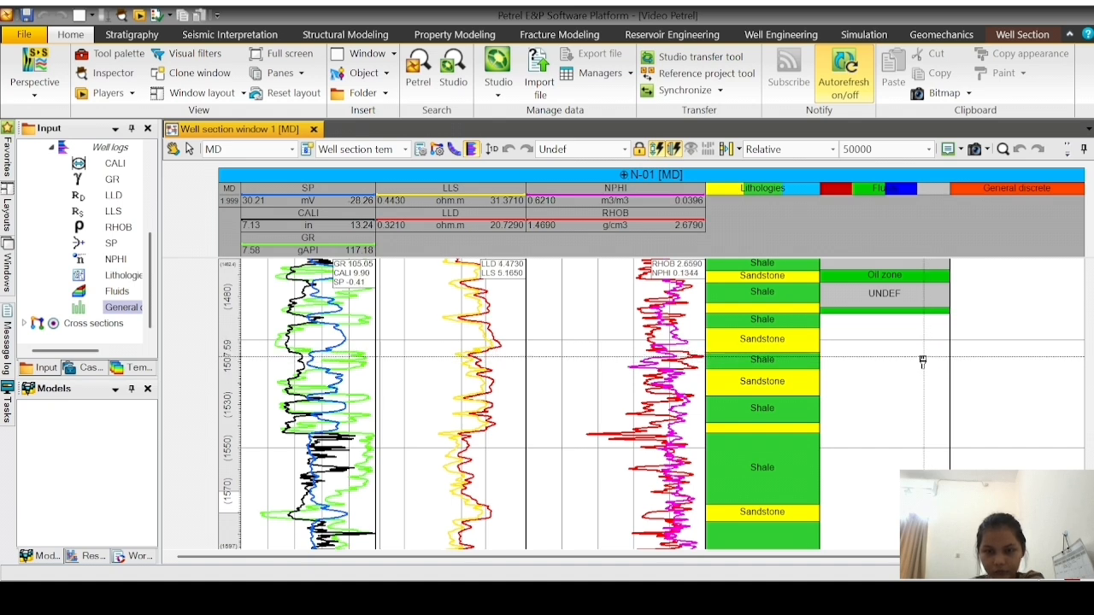
scroll(923, 372, "down", 1)
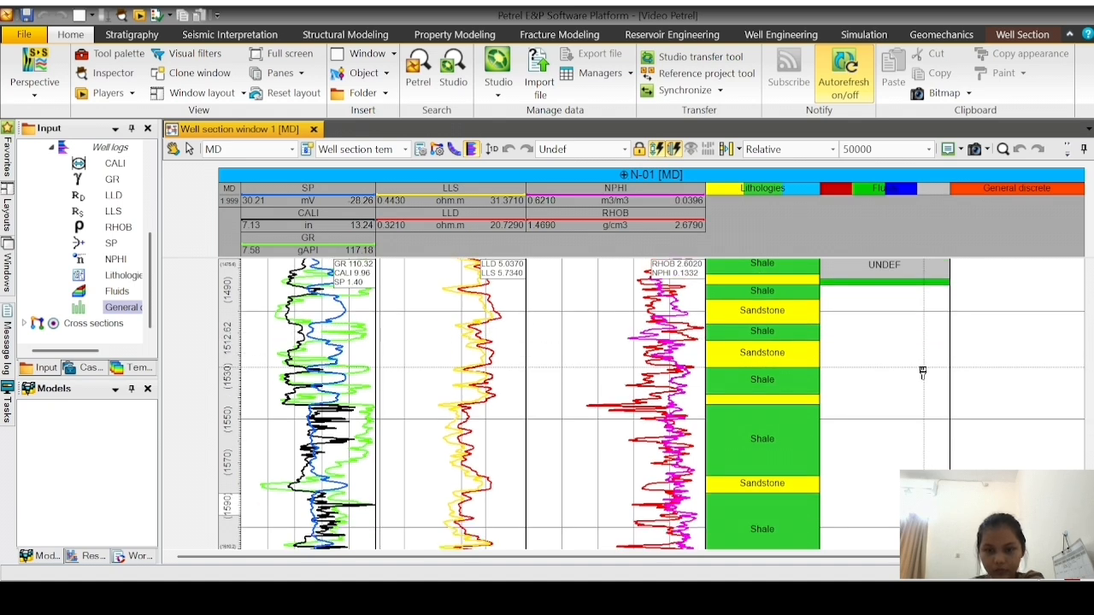
scroll(923, 372, "down", 1)
scroll(922, 371, "down", 2)
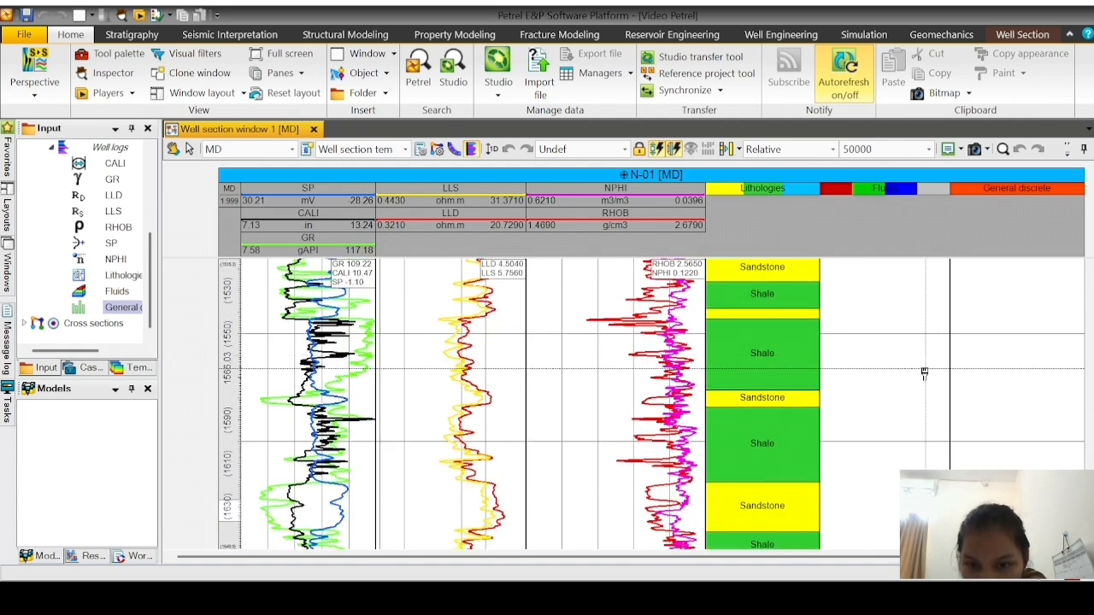
left_click(923, 371)
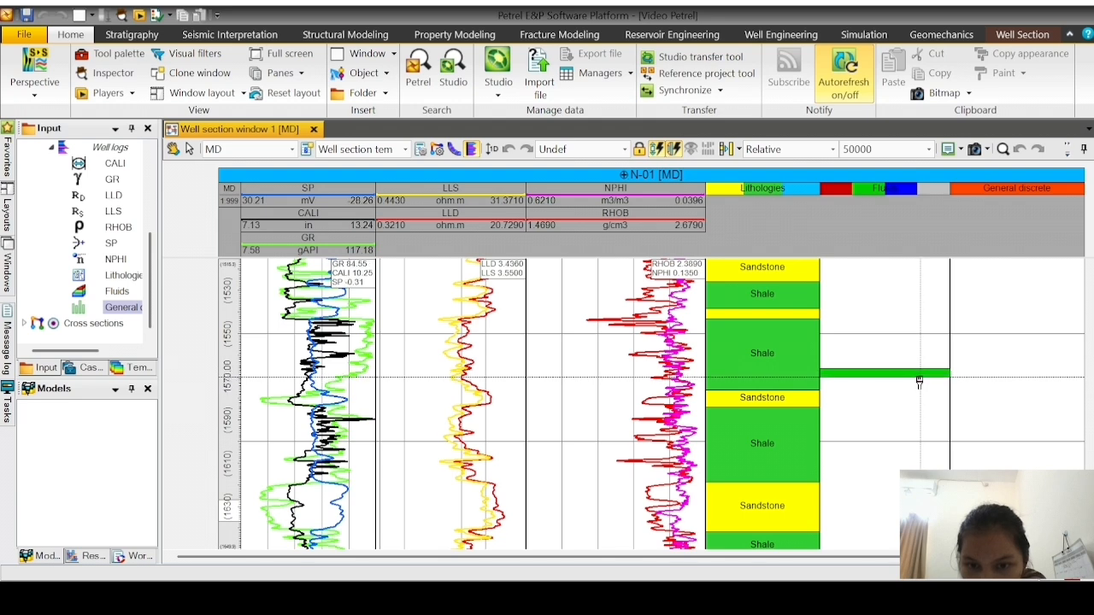
left_click(919, 377)
Step: Paint an Oil zone interval at about 1673–1678 MD in the Fluids track
scroll(919, 377, "down", 1)
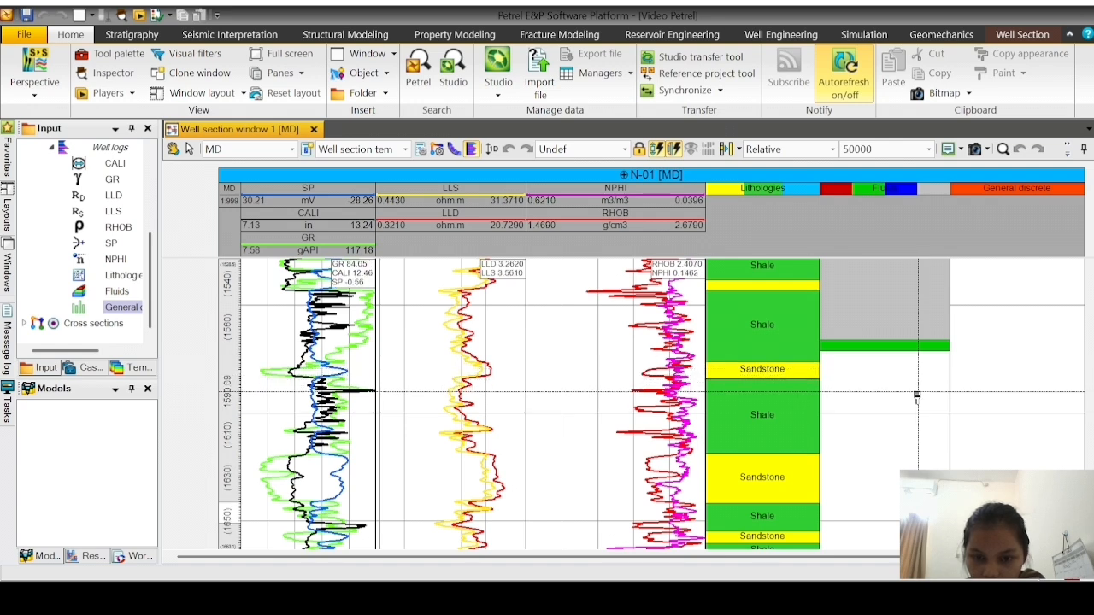
scroll(917, 395, "down", 1)
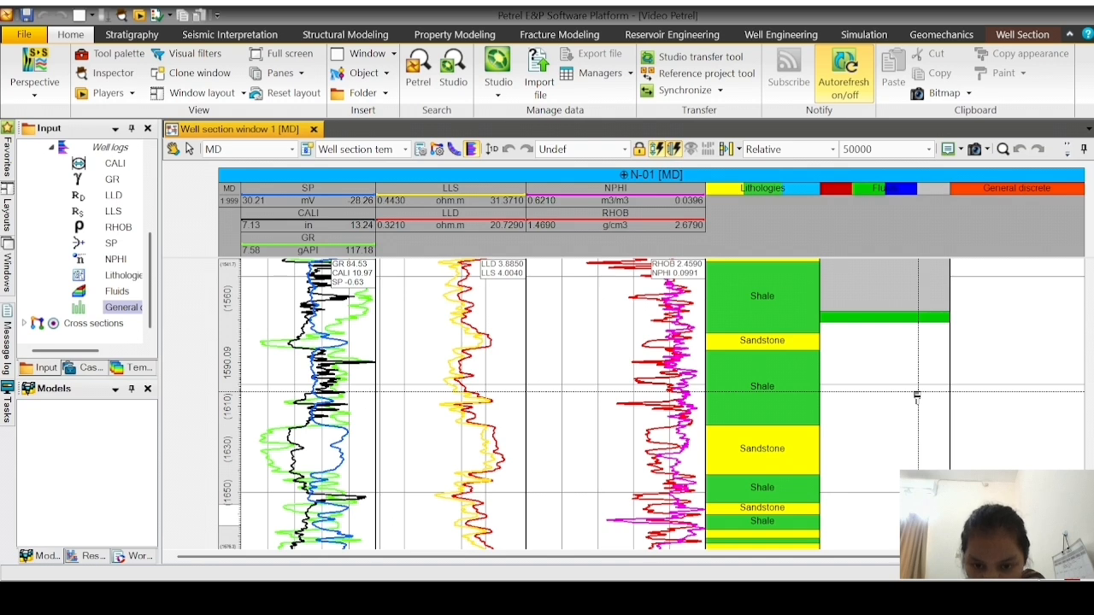
scroll(917, 396, "down", 4)
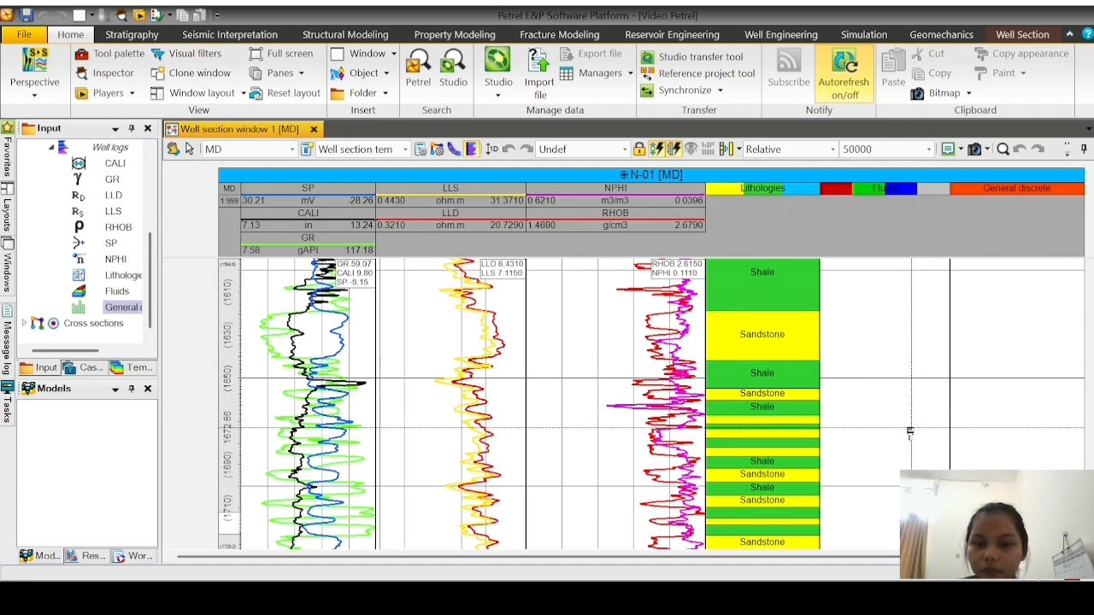
left_click_drag(909, 431, 909, 444)
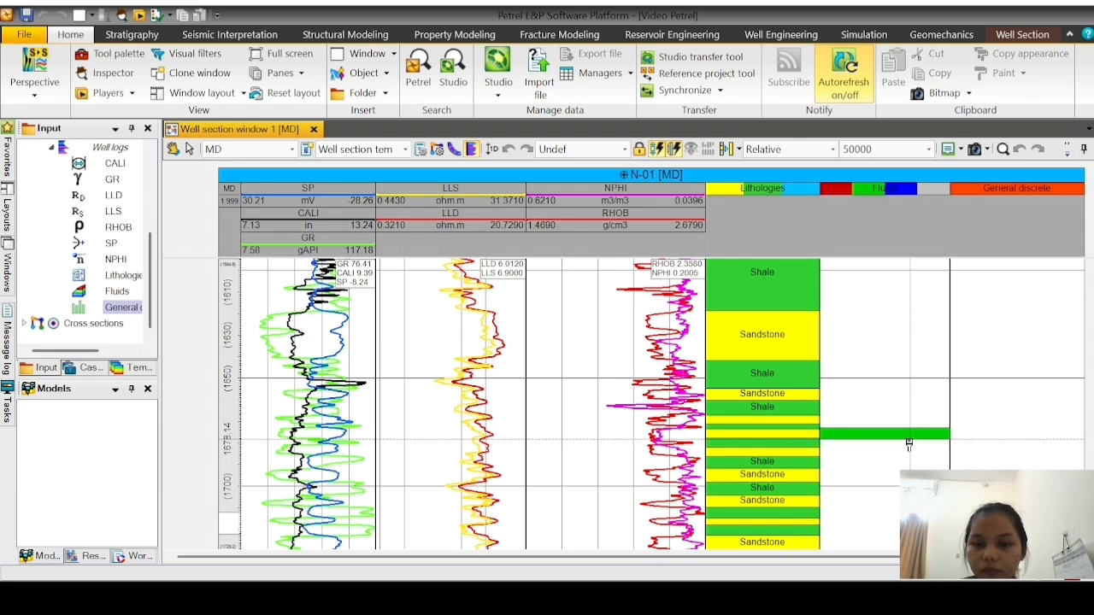
Step: Examine the log curves from about 1678 MD down to the well's base for further fluid intervals
scroll(909, 431, "down", 1)
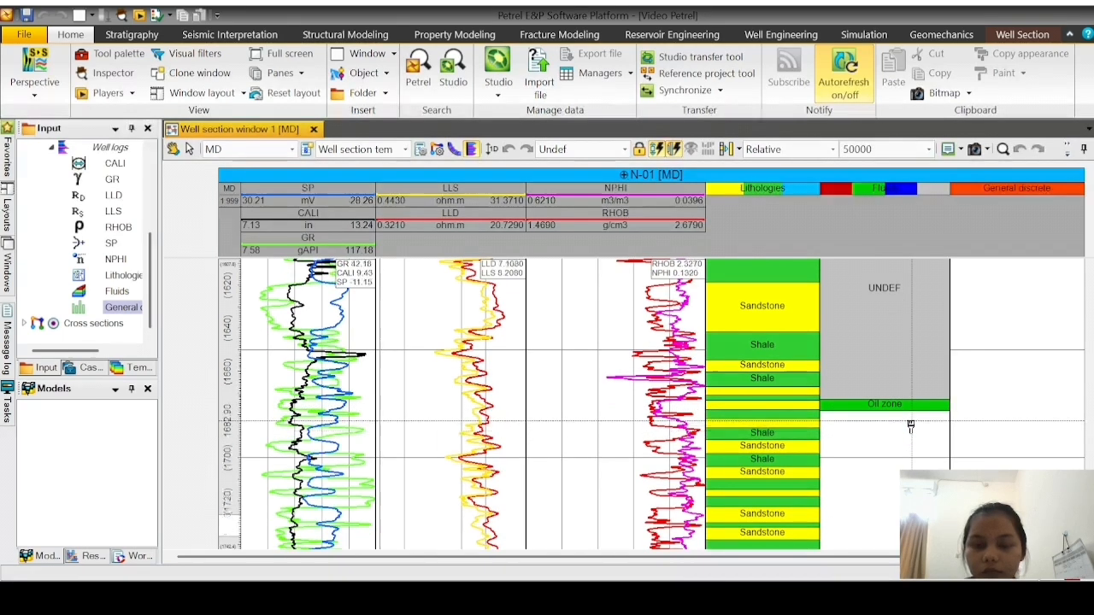
scroll(910, 421, "down", 2)
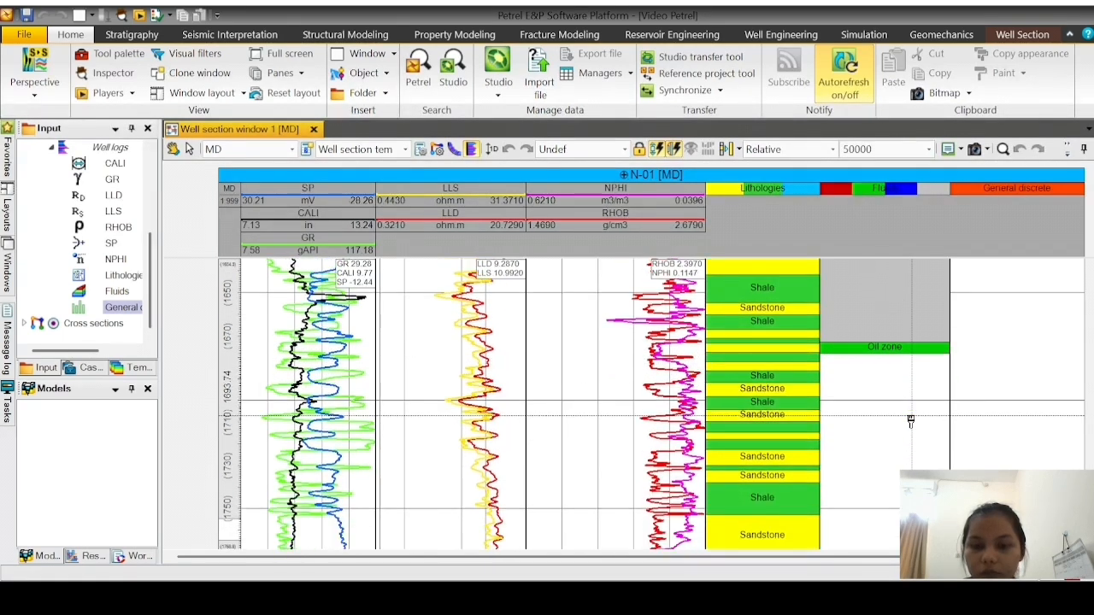
scroll(911, 421, "down", 1)
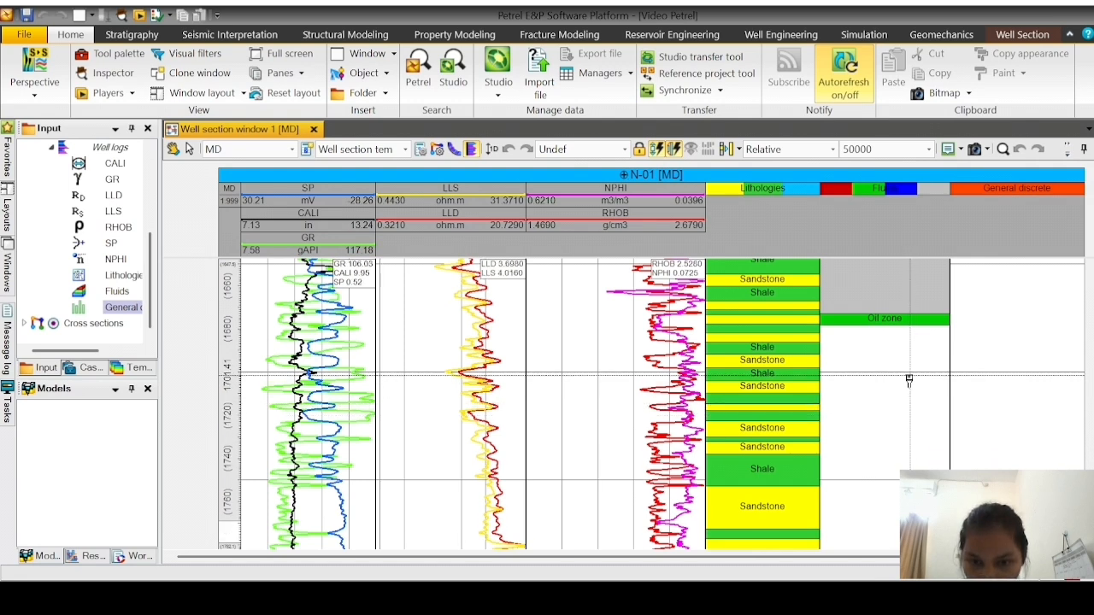
scroll(916, 409, "down", 1)
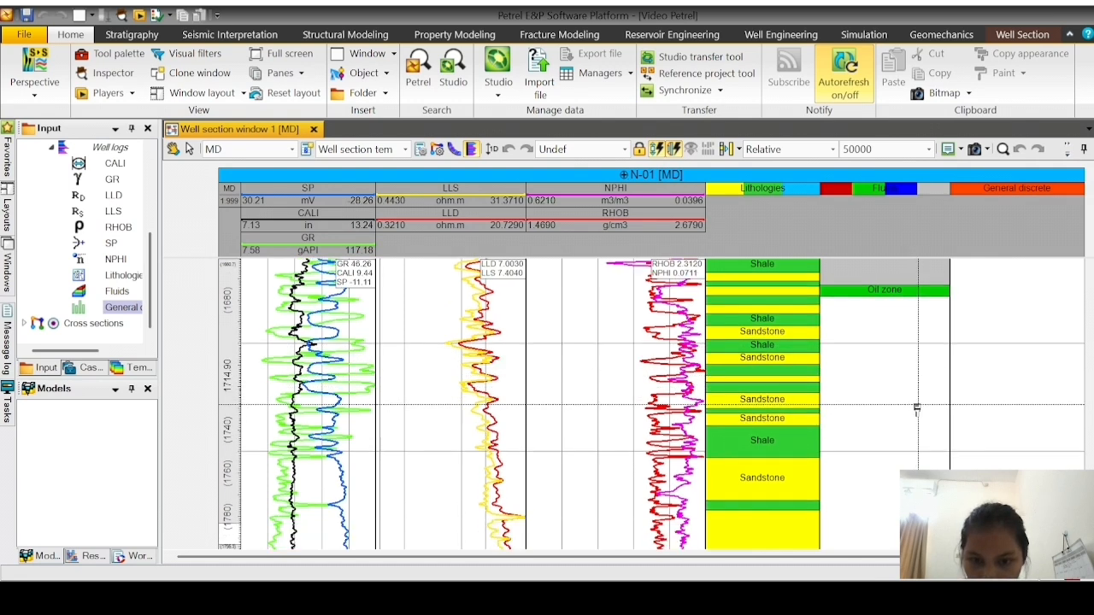
scroll(916, 409, "down", 1)
scroll(917, 407, "down", 1)
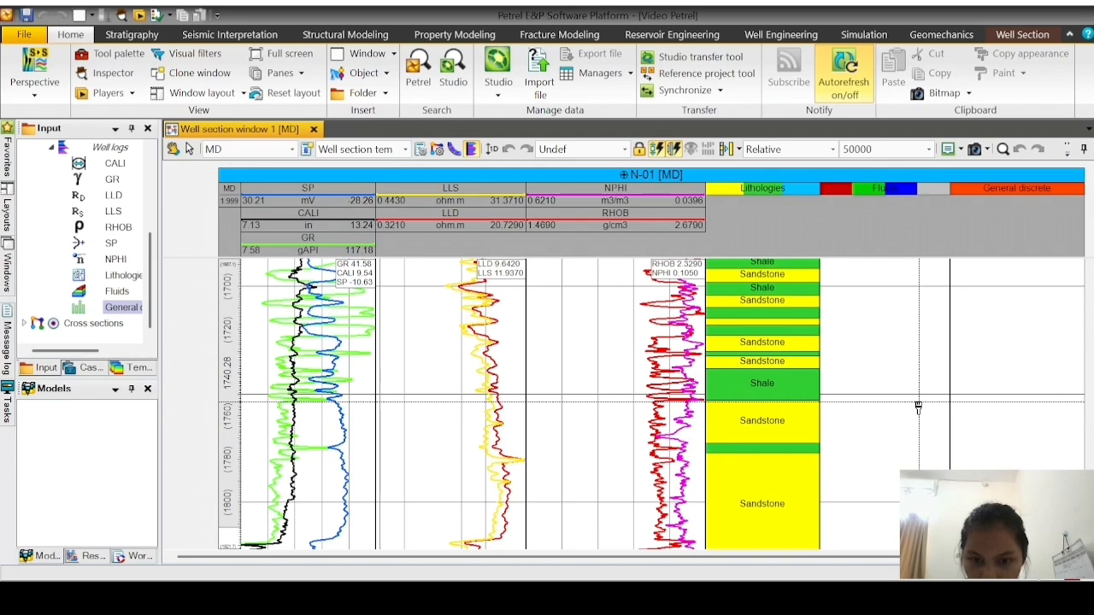
scroll(918, 408, "down", 1)
scroll(918, 407, "down", 2)
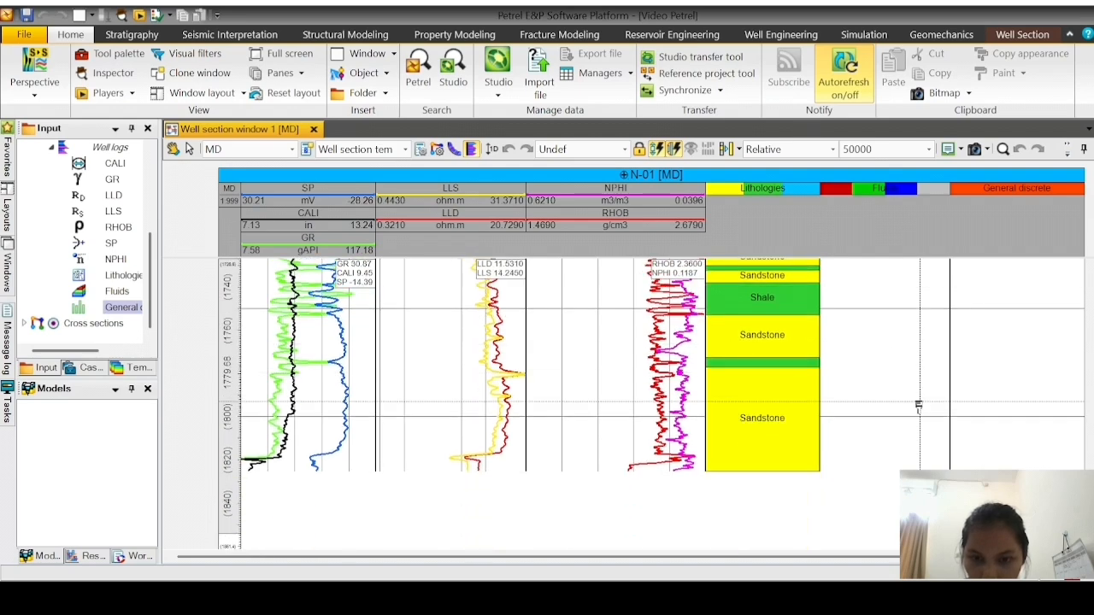
Step: Review the painted Fluids track from the well's base up to about 140 MD, then examine the empty General discrete track down to about 420 MD
scroll(918, 406, "up", 10)
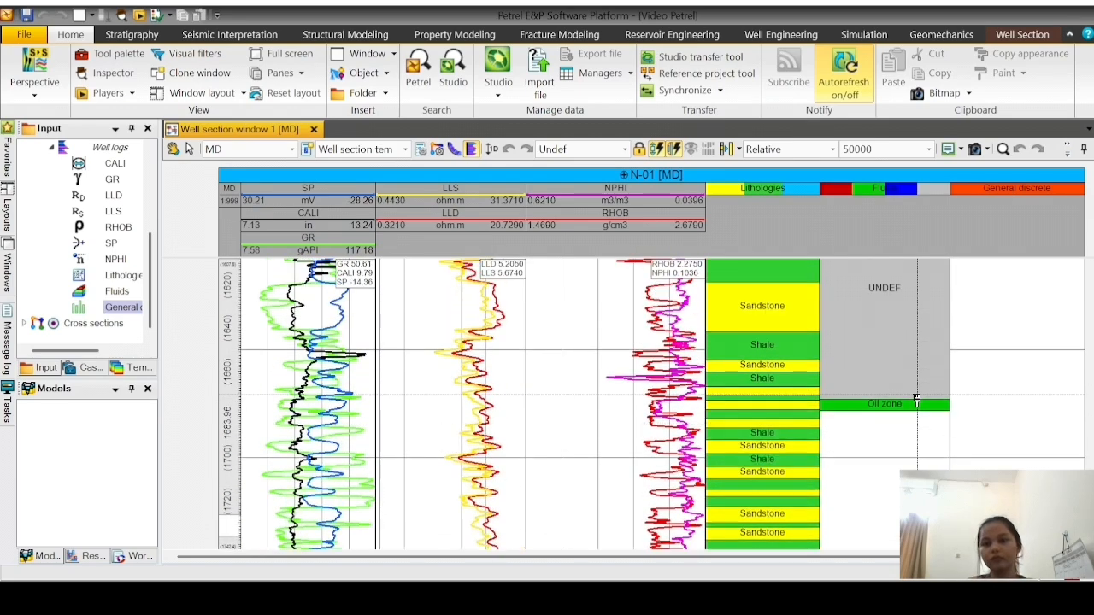
scroll(916, 400, "up", 20)
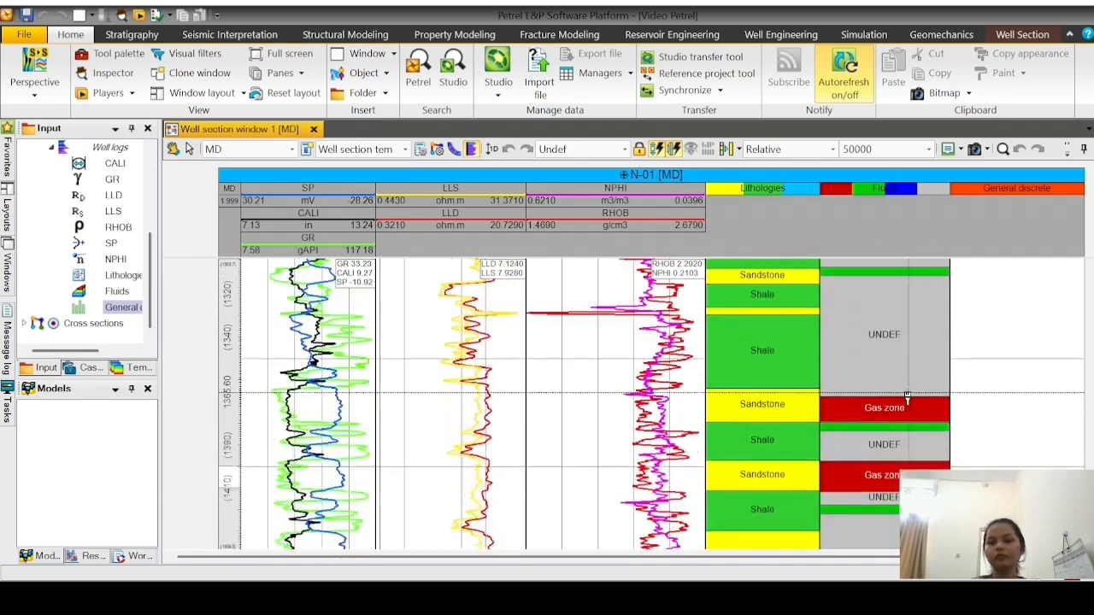
scroll(905, 398, "up", 5)
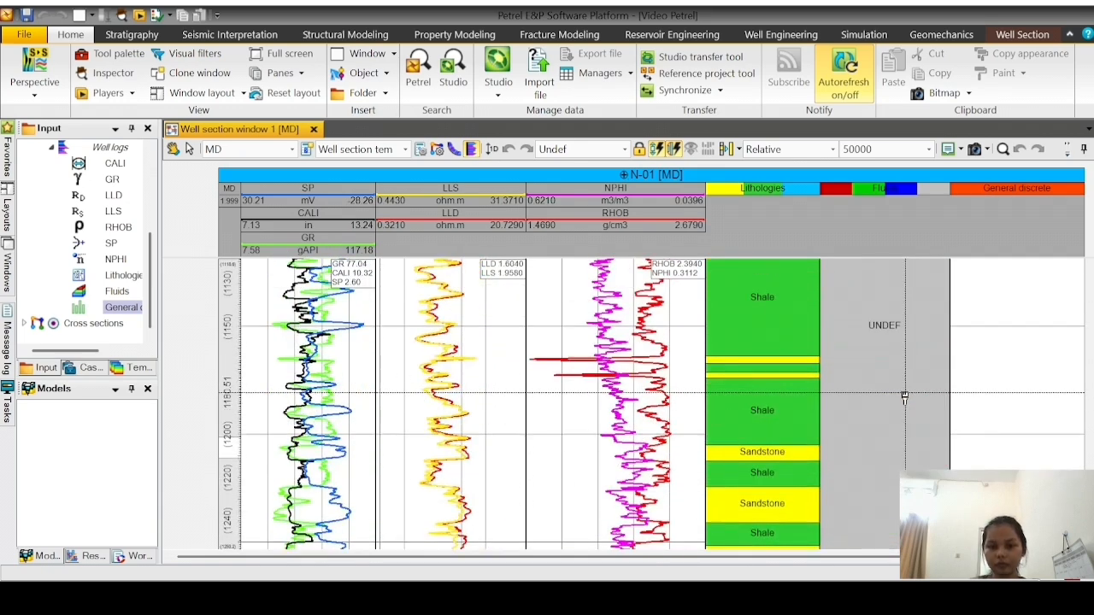
scroll(905, 399, "up", 5)
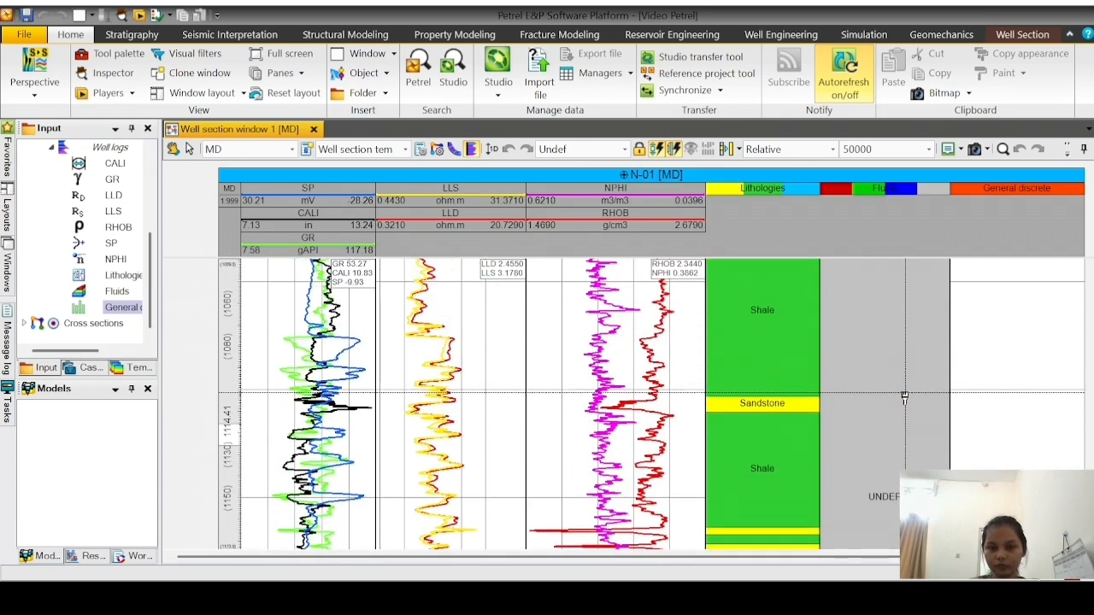
scroll(906, 398, "up", 5)
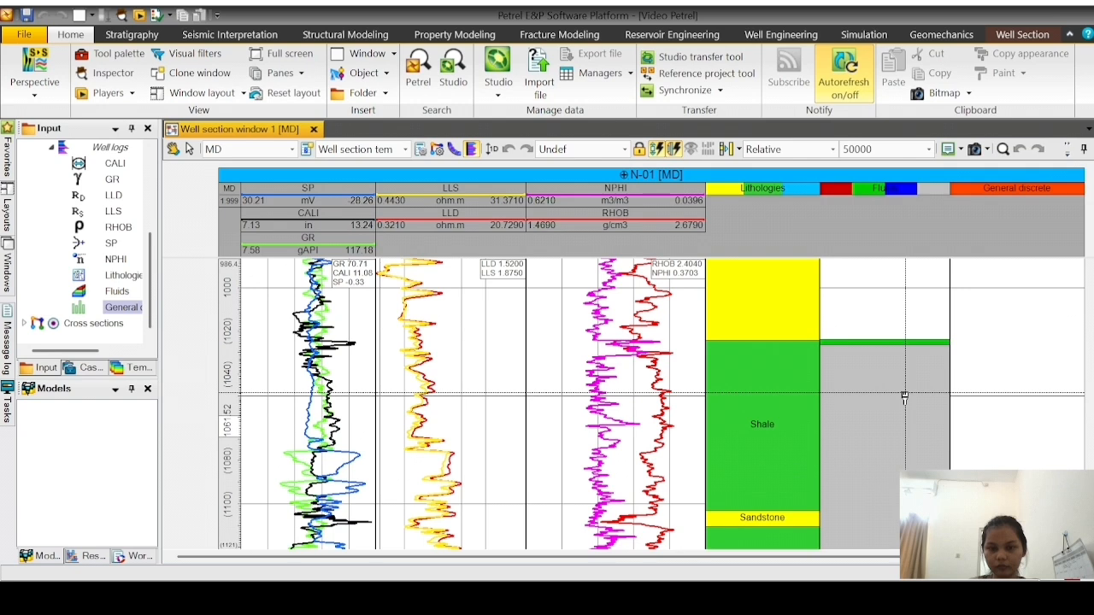
scroll(905, 398, "up", 3)
scroll(905, 398, "up", 3)
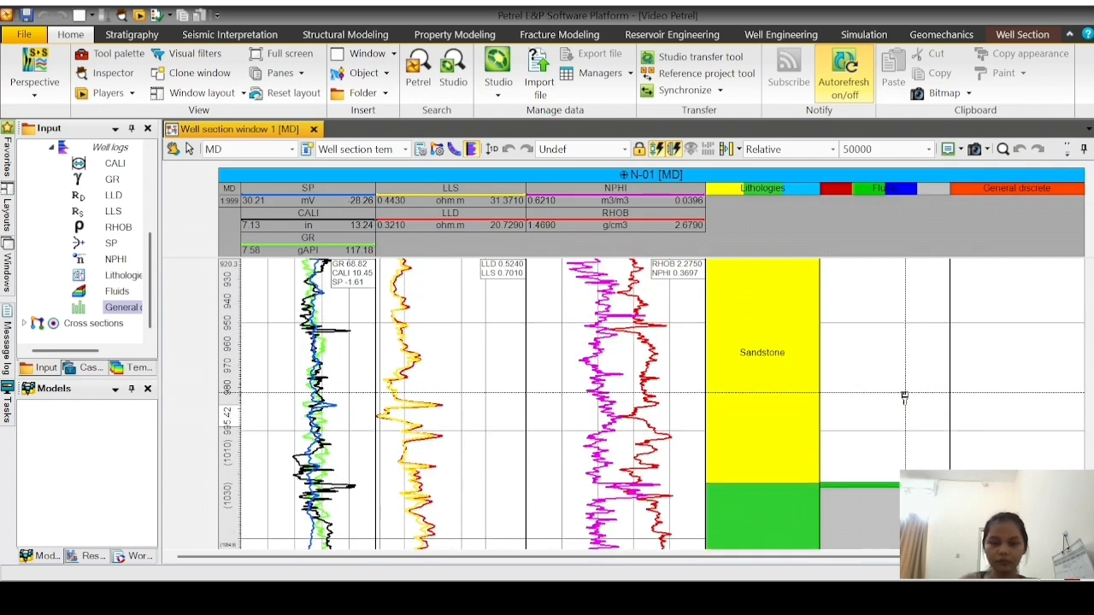
scroll(905, 399, "up", 4)
scroll(905, 394, "up", 3)
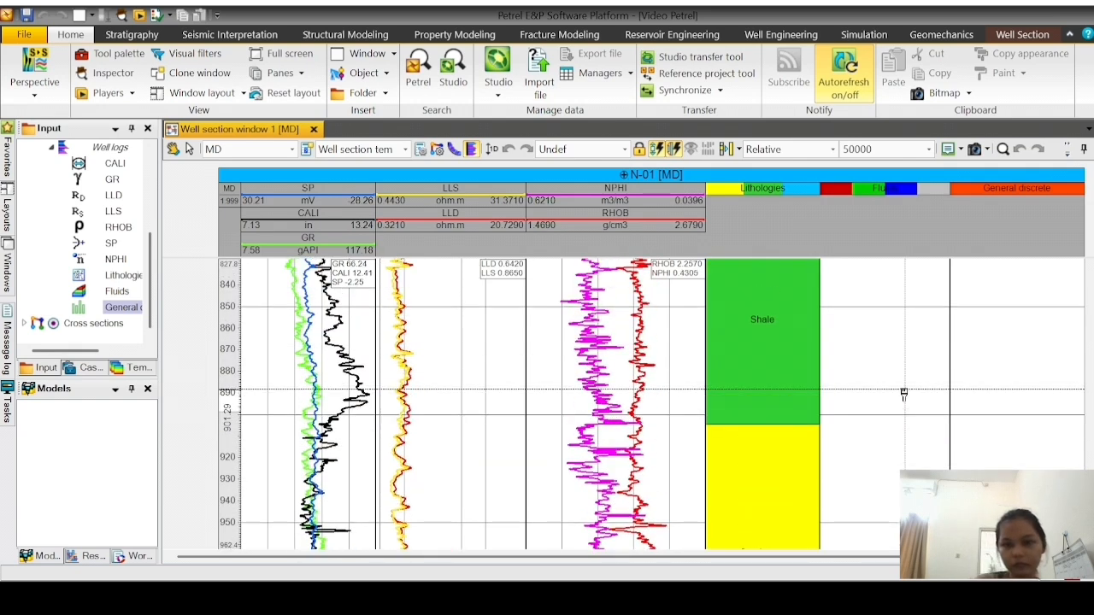
scroll(904, 394, "up", 10)
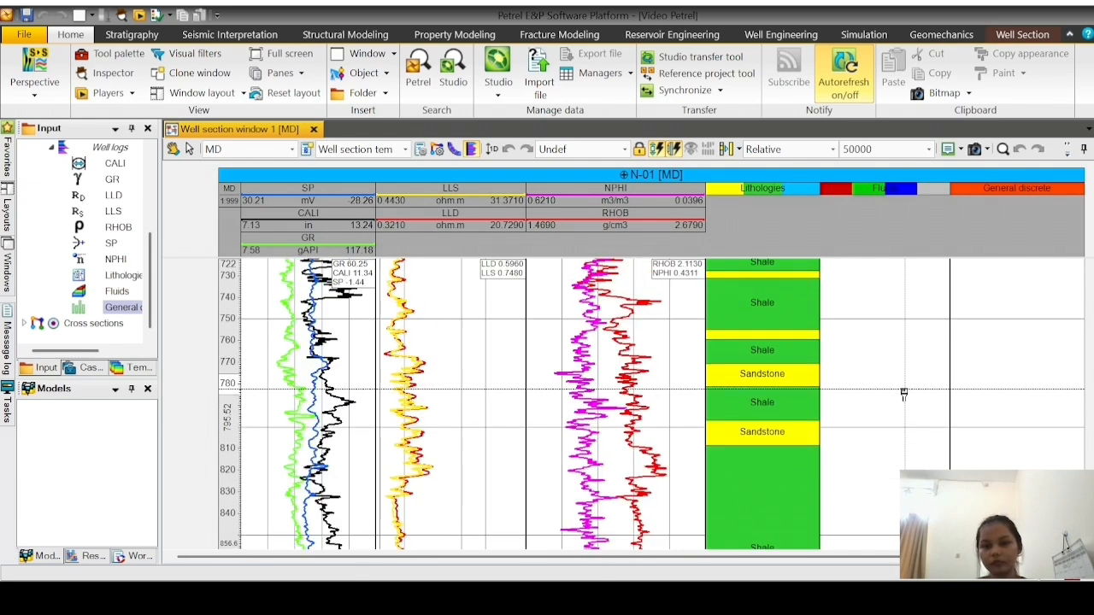
scroll(904, 394, "up", 5)
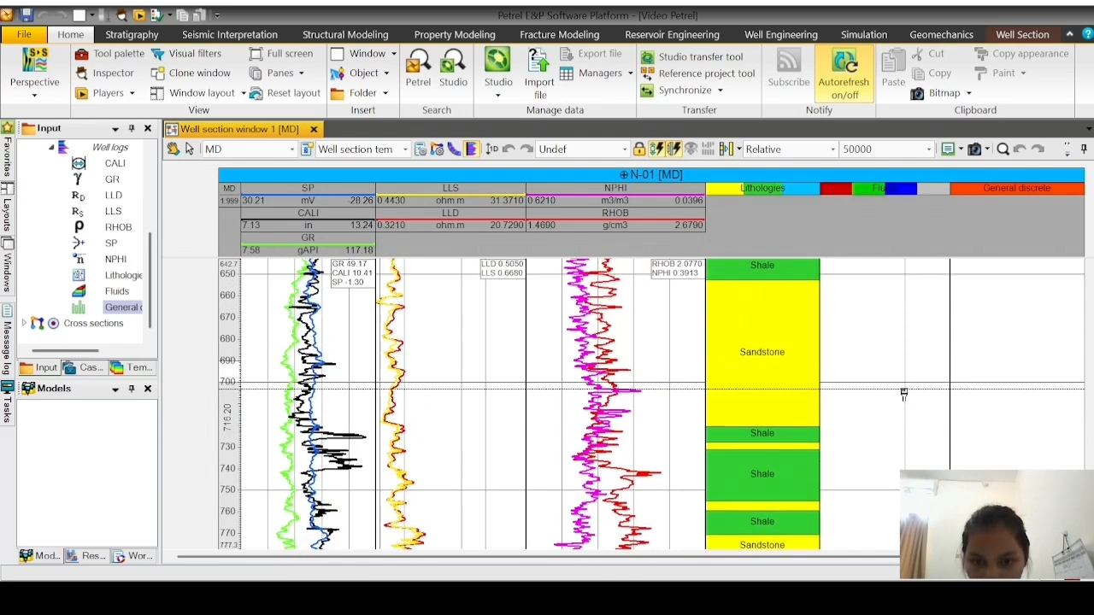
scroll(905, 394, "up", 2)
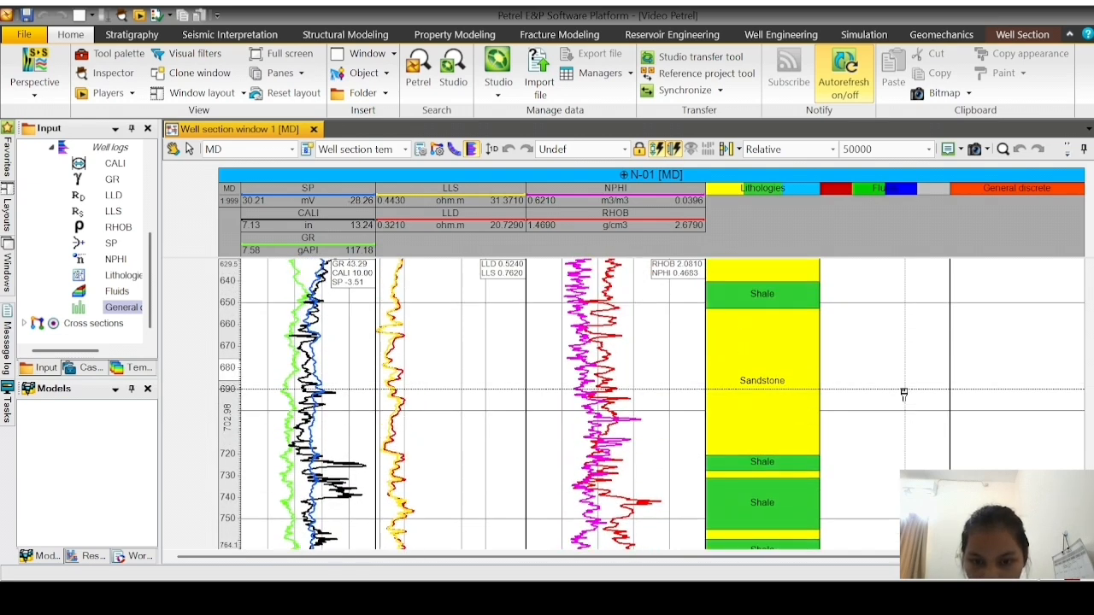
scroll(905, 394, "up", 2)
scroll(904, 394, "up", 20)
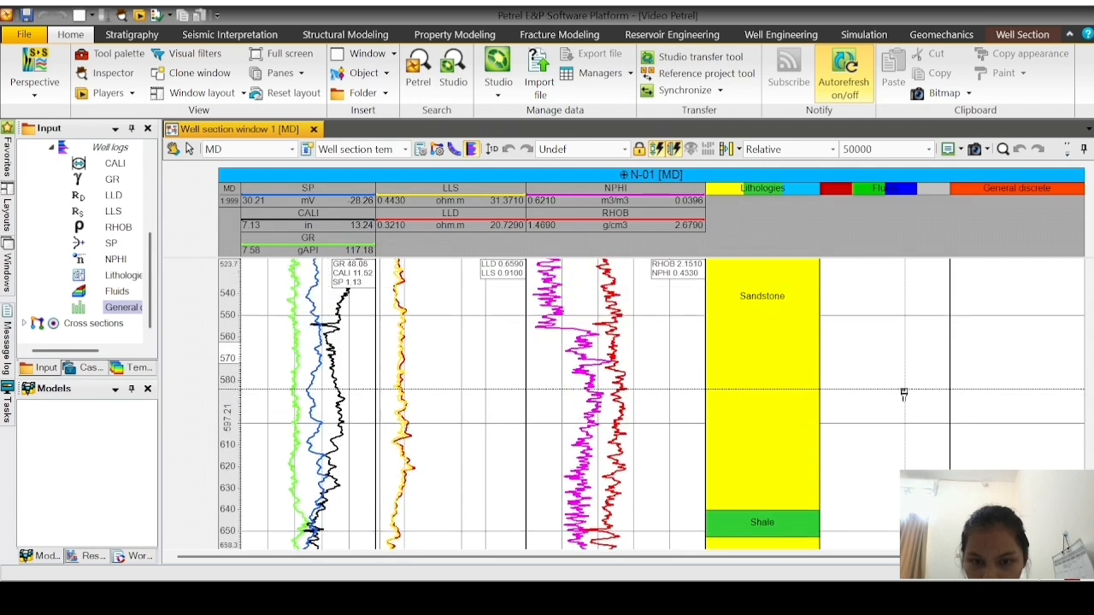
scroll(908, 389, "up", 20)
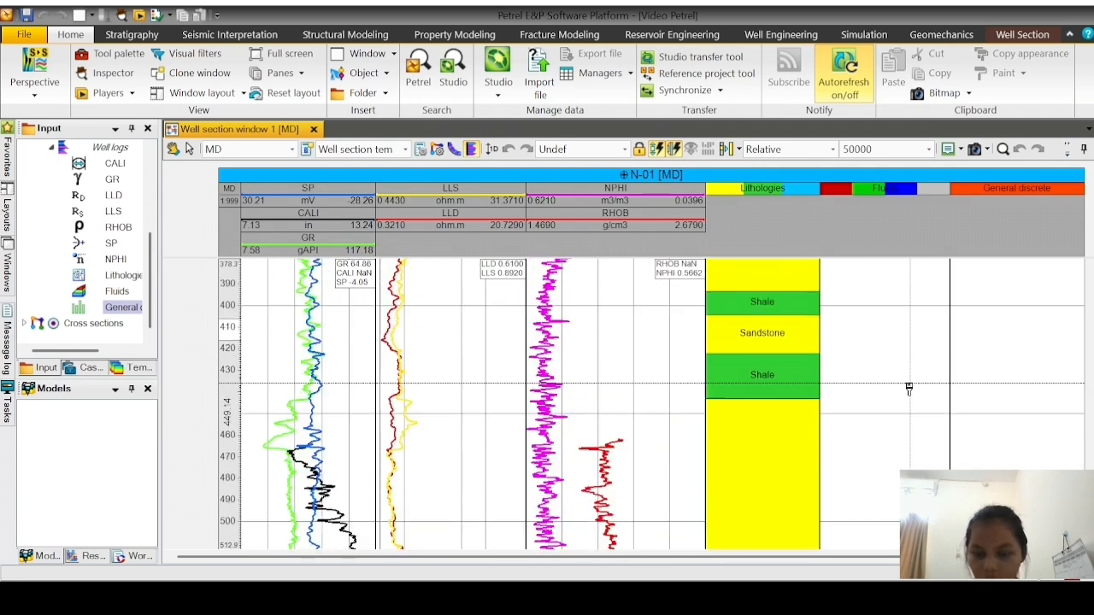
scroll(901, 360, "up", 4)
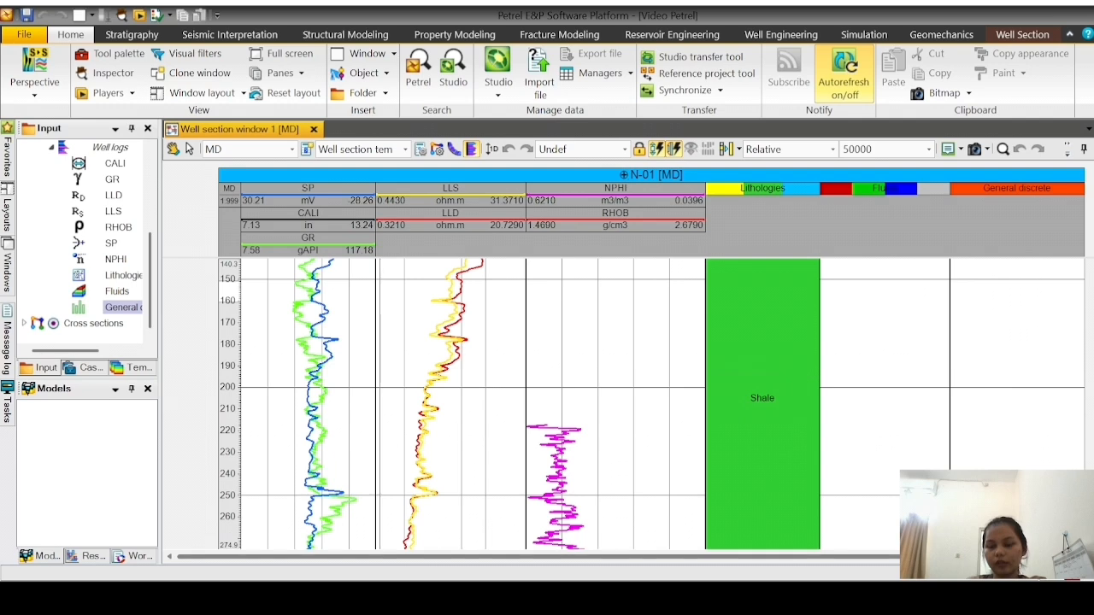
scroll(599, 402, "right", 2)
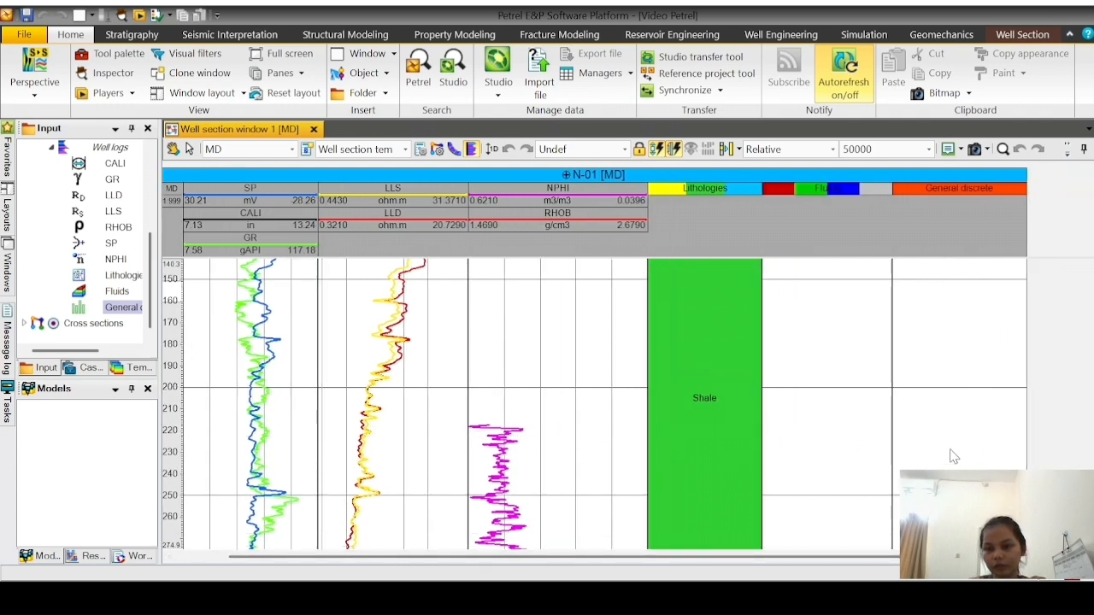
scroll(943, 408, "down", 10)
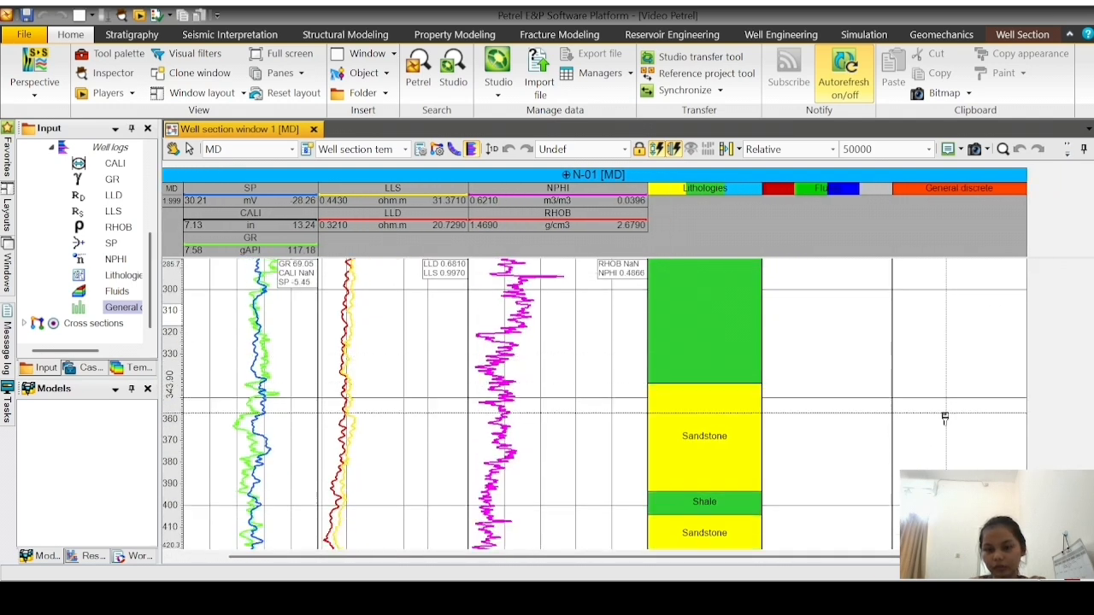
Step: Paint a thin Hidrokarbon interval at about 1024–1025 MD in the General discrete track, beside the uppermost thin Oil zone
scroll(943, 407, "down", 10)
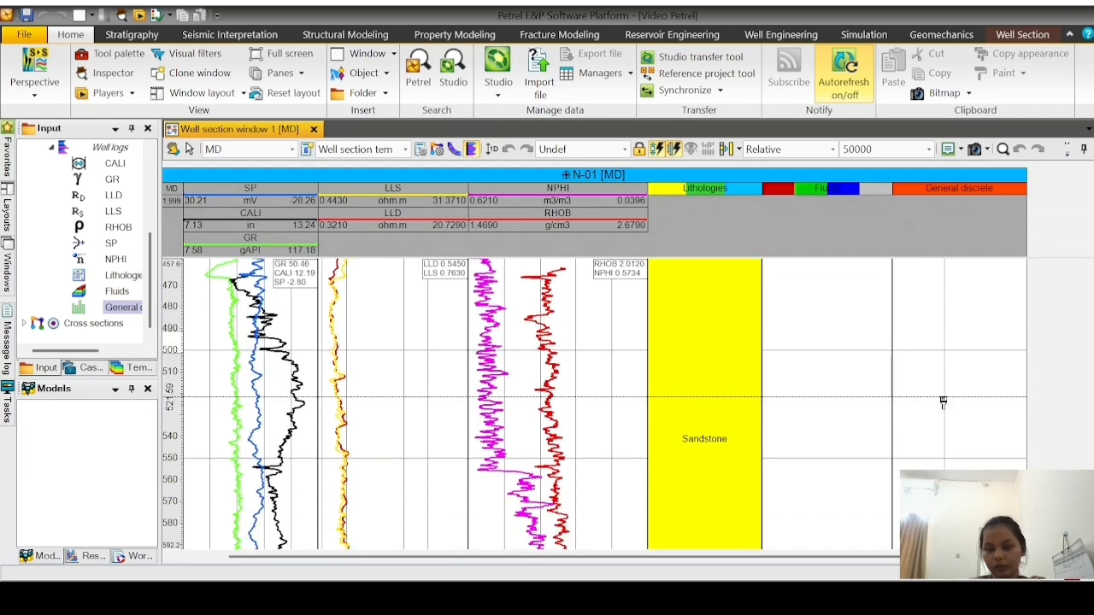
scroll(943, 398, "down", 10)
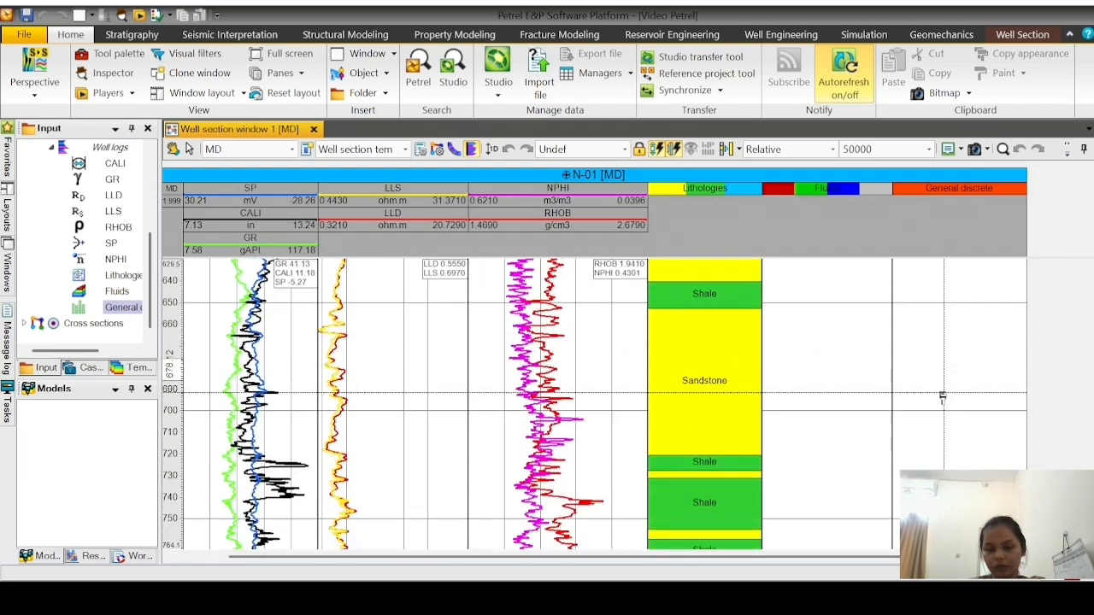
scroll(943, 398, "down", 15)
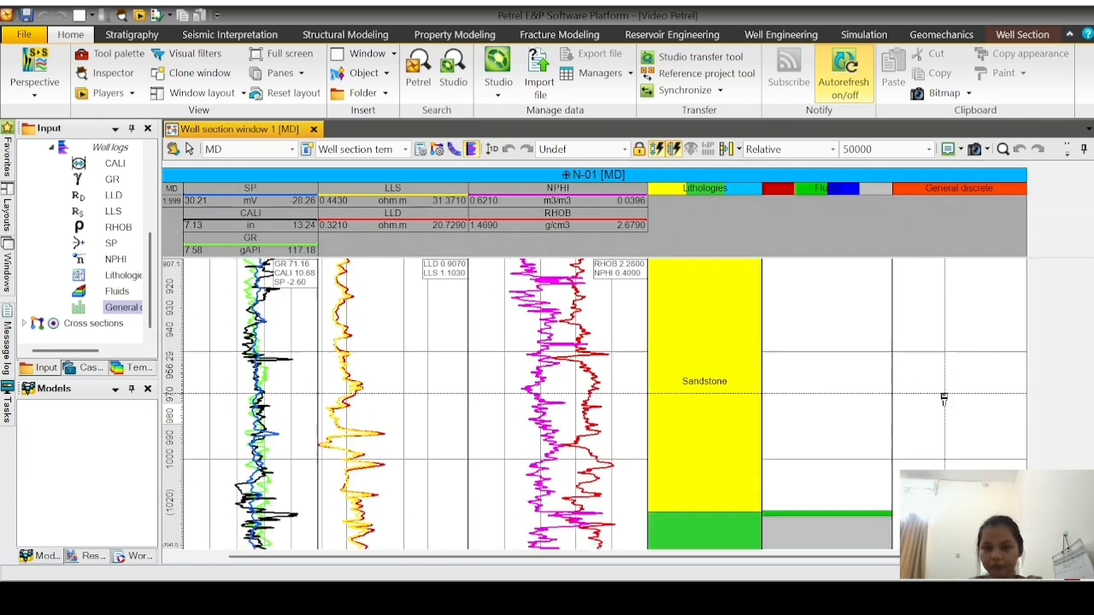
scroll(944, 399, "down", 3)
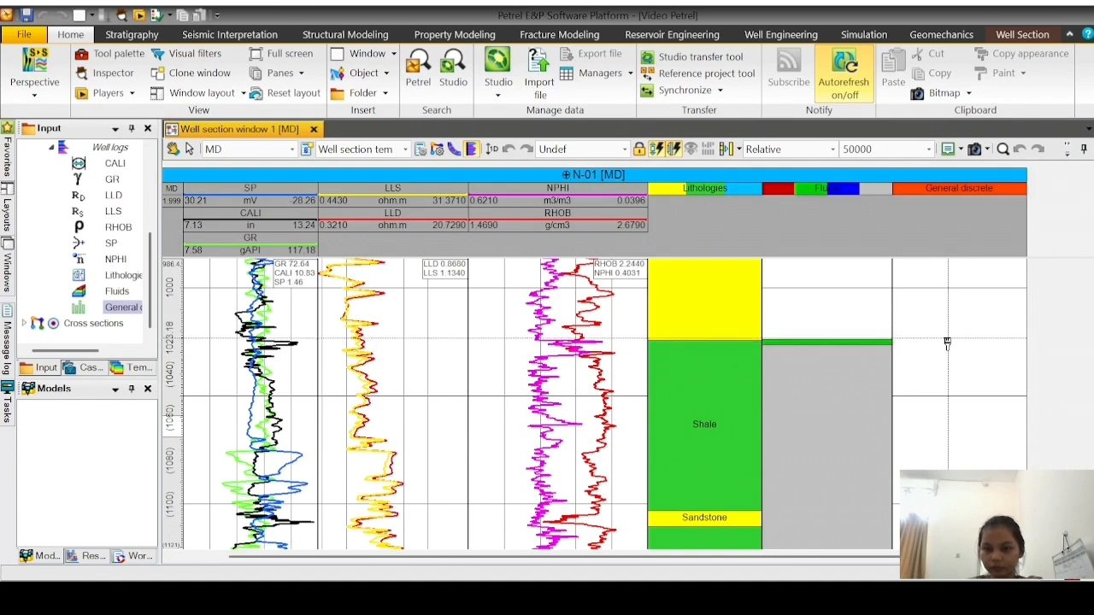
left_click_drag(947, 343, 948, 350)
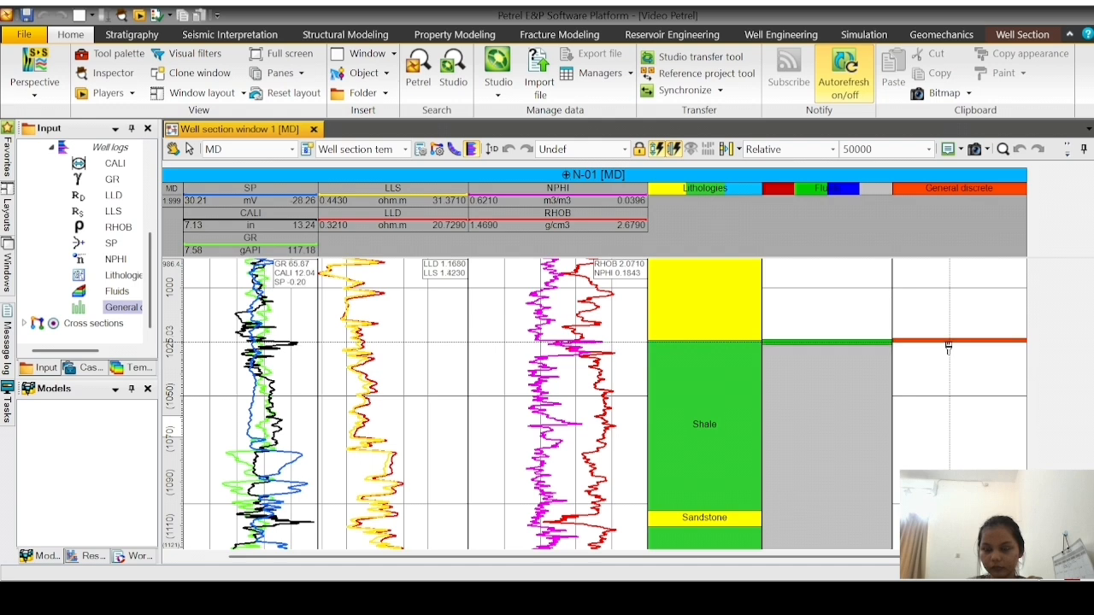
Step: Paint thin Hidrokarbon intervals at about 1274–1276 and 1308–1312 MD in the General discrete track
scroll(947, 342, "down", 10)
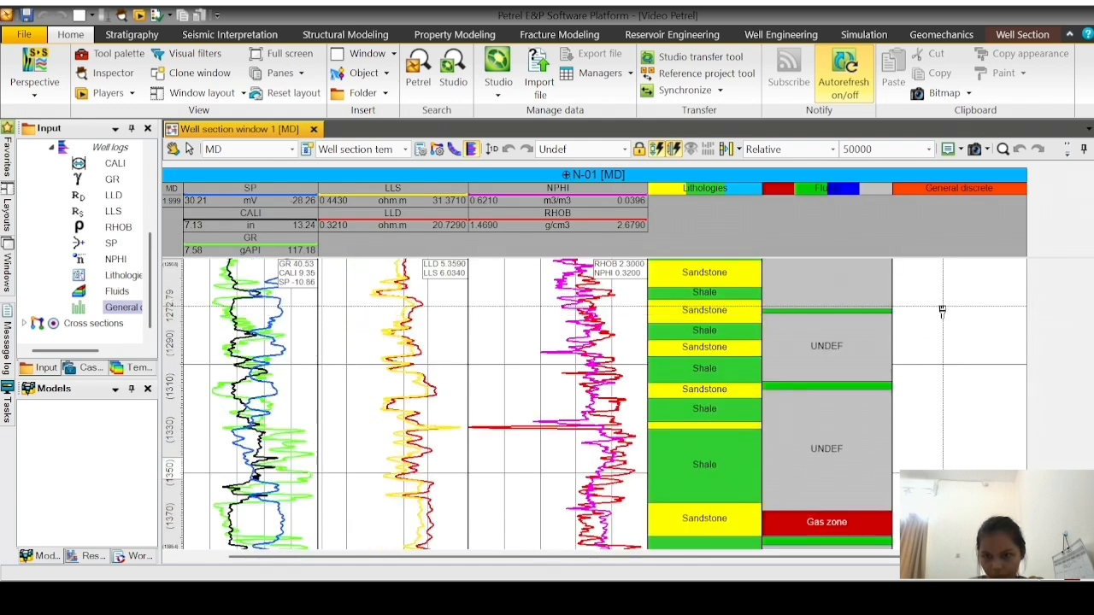
left_click(942, 313)
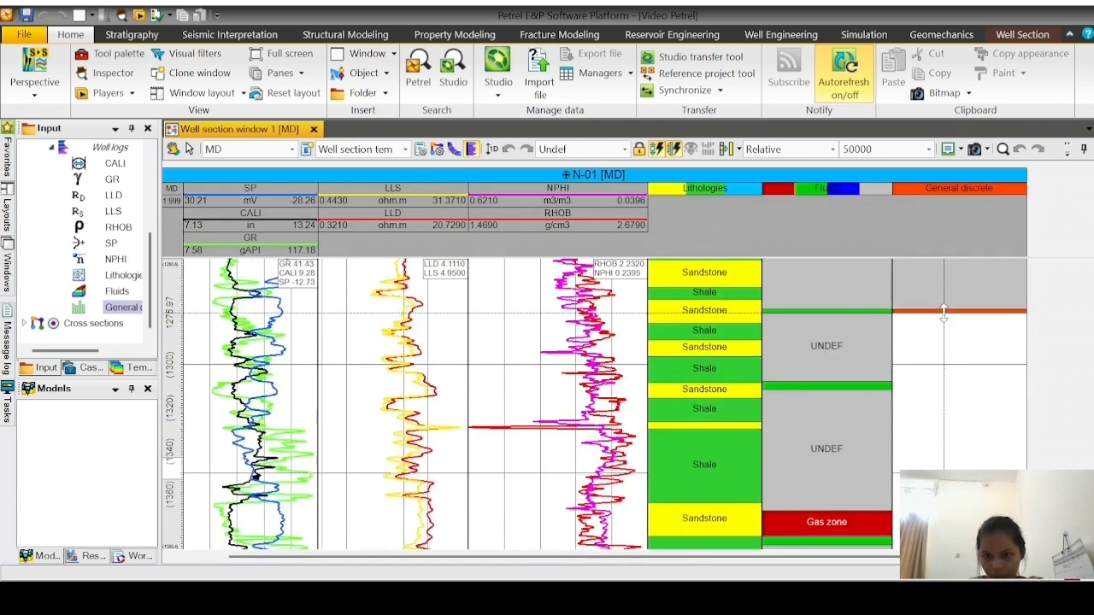
left_click(939, 388)
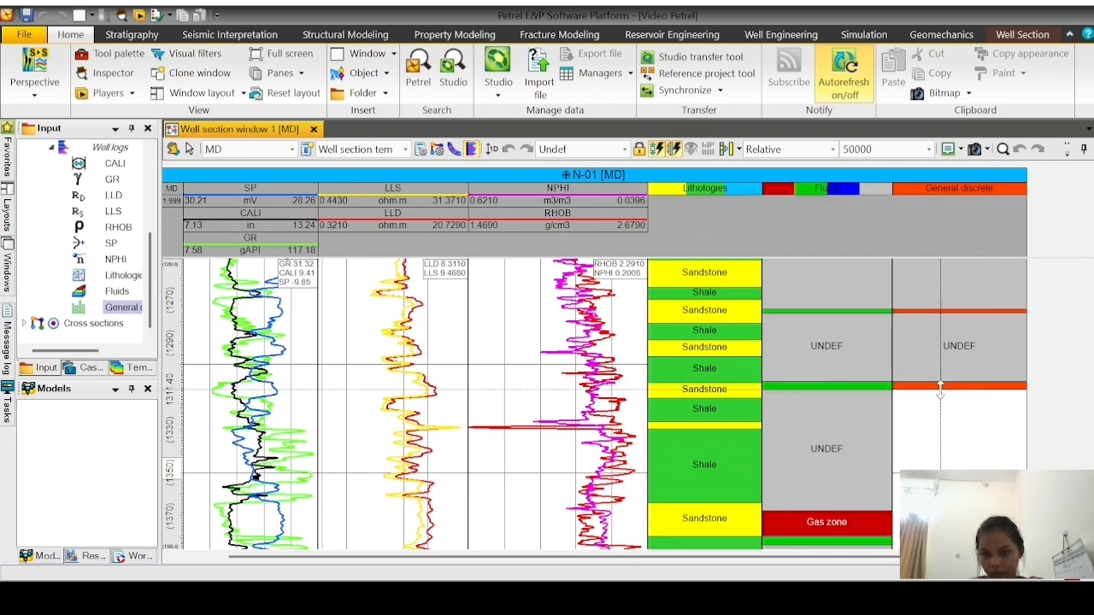
Step: Paint Hidrokarbon intervals at about 1368–1382 and 1398–1421 MD in the General discrete track, alongside the two Gas zones
scroll(940, 389, "down", 3)
left_click_drag(944, 372, 943, 407)
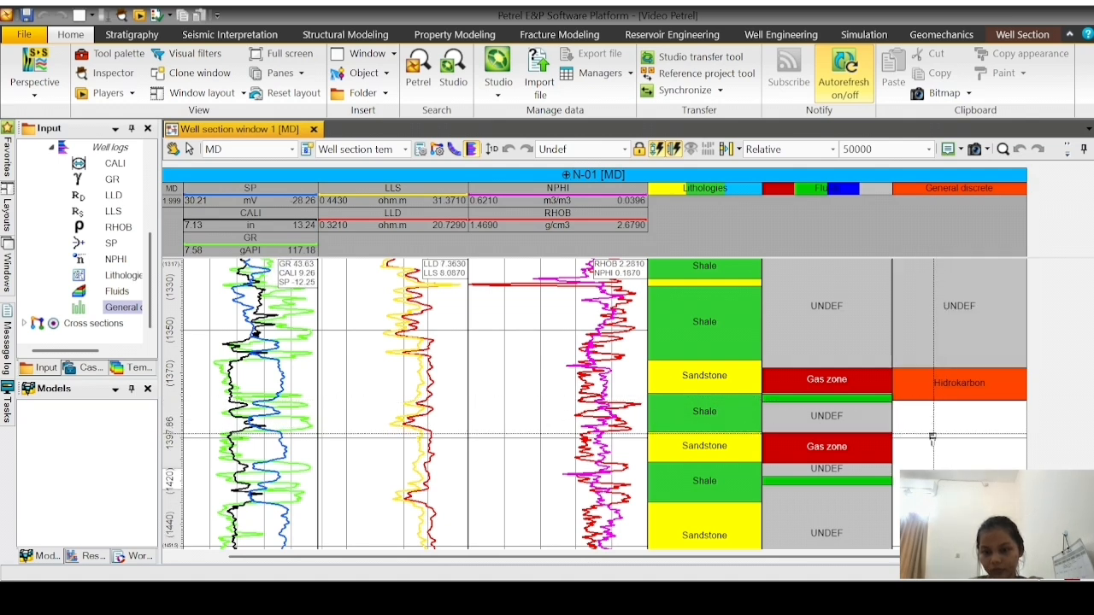
left_click_drag(932, 438, 931, 464)
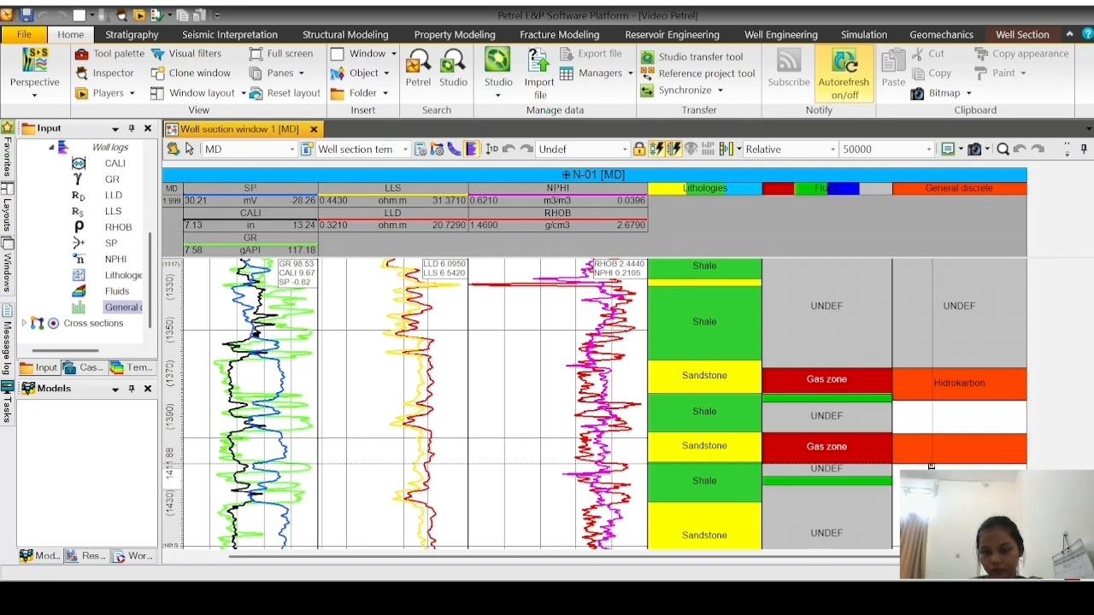
left_click_drag(931, 465, 931, 482)
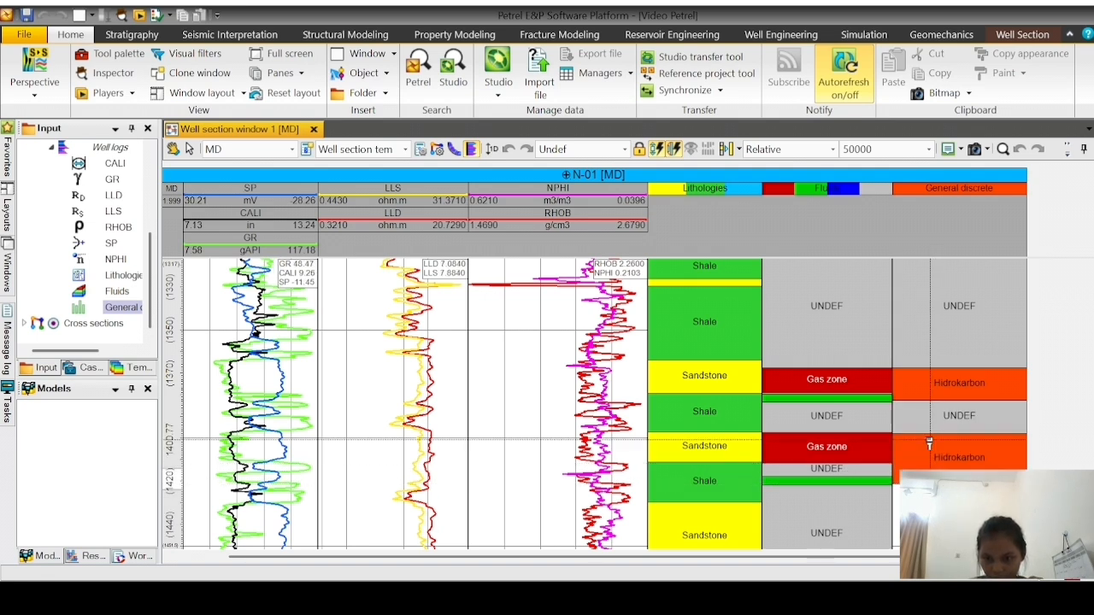
Step: Paint Hidrokarbon intervals at about 1468–1488 and 1566–1571 MD in the General discrete track
scroll(932, 373, "down", 4)
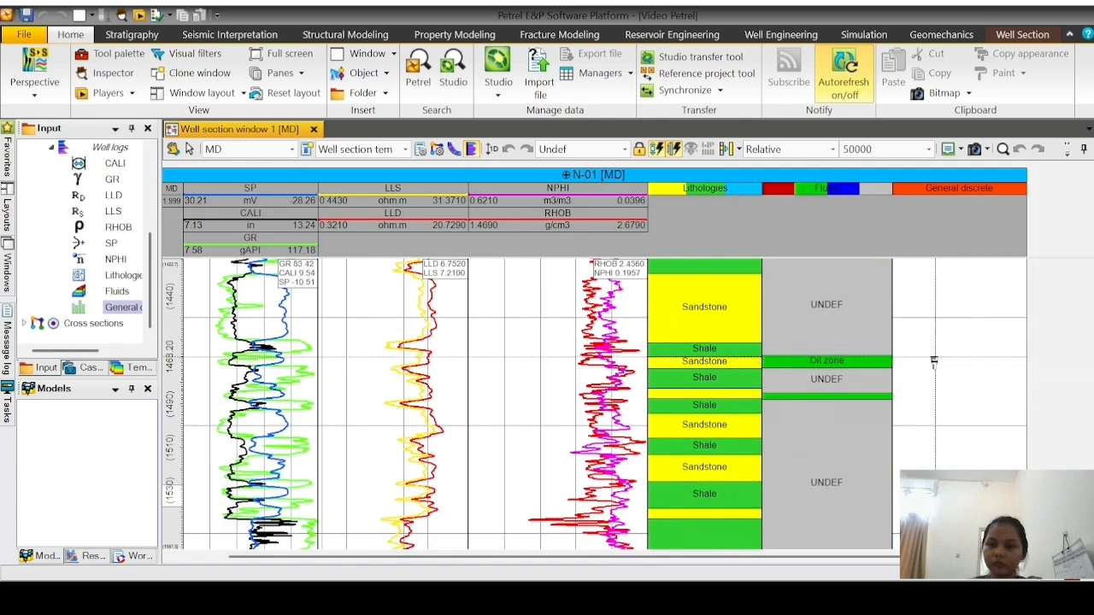
left_click_drag(934, 360, 939, 403)
scroll(938, 397, "down", 5)
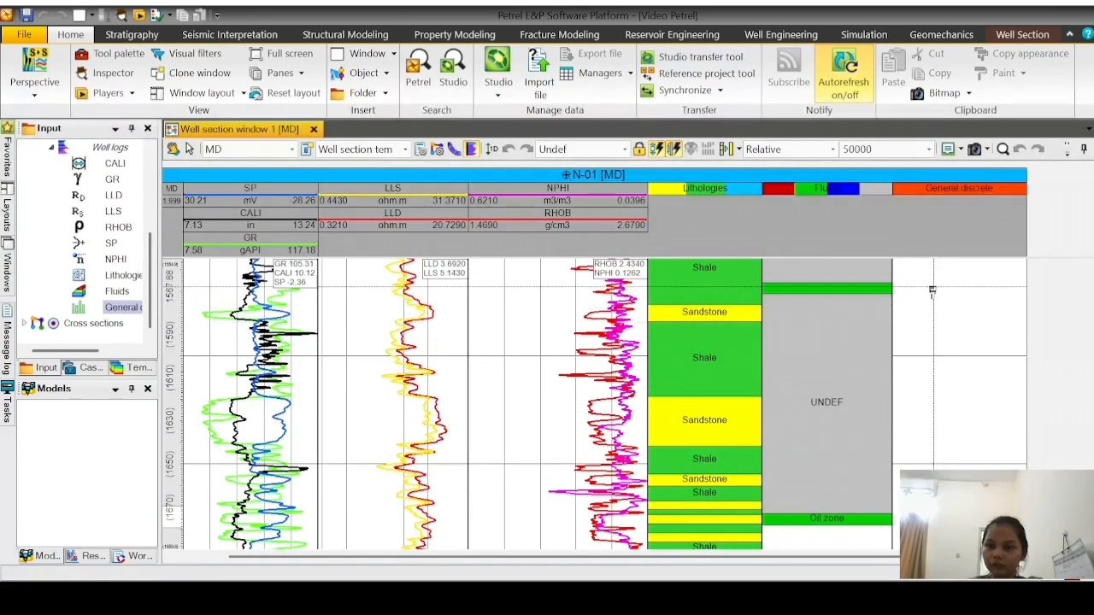
left_click_drag(933, 287, 935, 298)
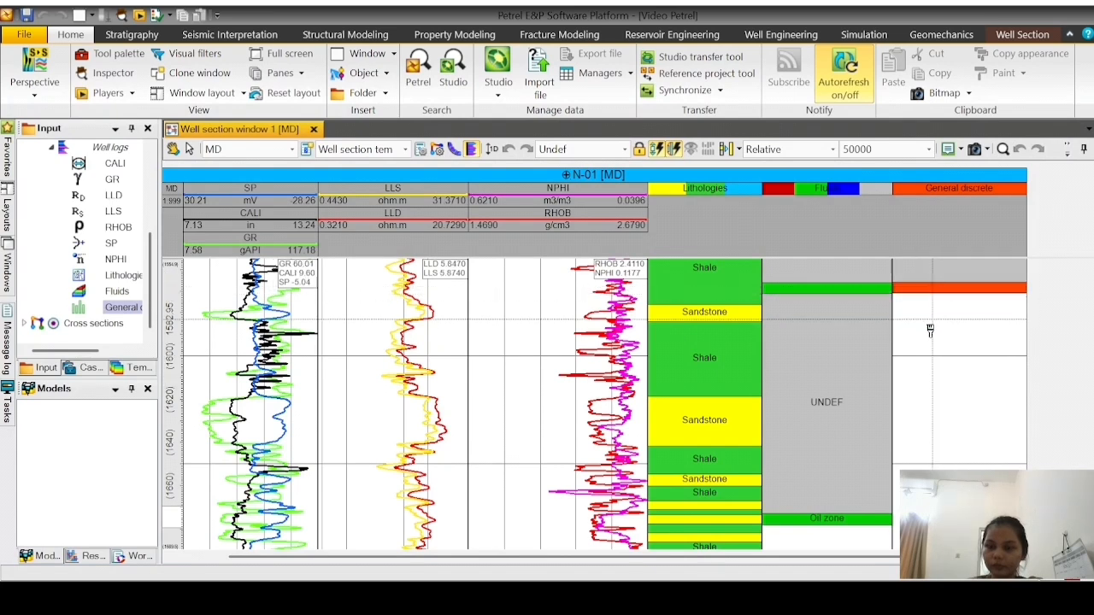
Step: Paint a Hidrokarbon interval at about 1673–1678 MD in the General discrete track, beside the lowest Oil zone
scroll(926, 359, "down", 3)
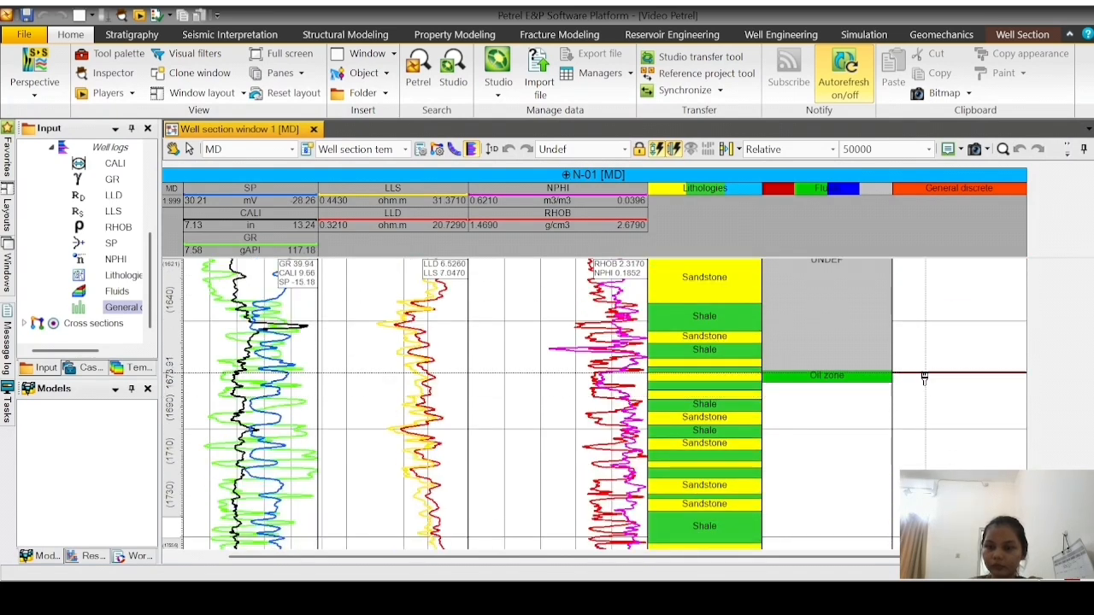
scroll(926, 378, "down", 3)
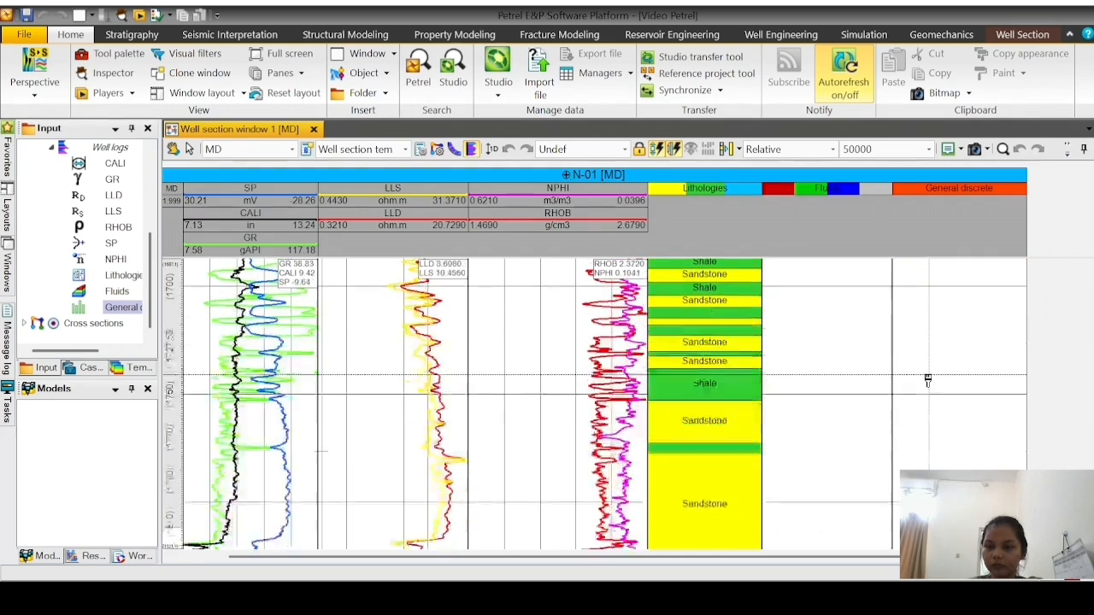
scroll(927, 379, "down", 3)
Step: Review the Lithologies, Fluids and General discrete tracks from about 1750 MD up to about 310 MD
scroll(923, 359, "up", 5)
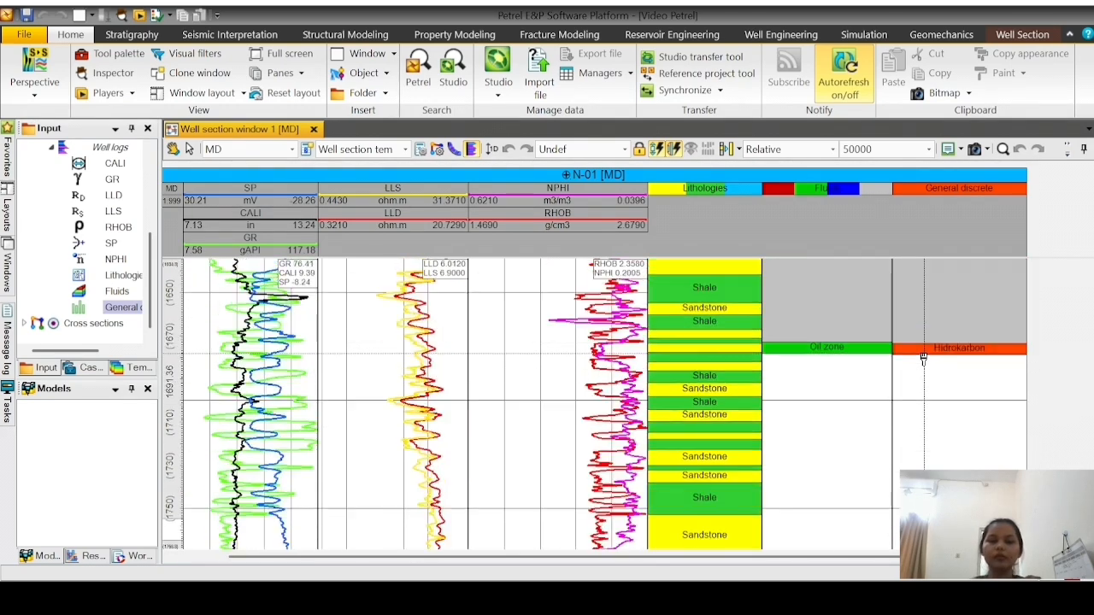
scroll(923, 359, "up", 15)
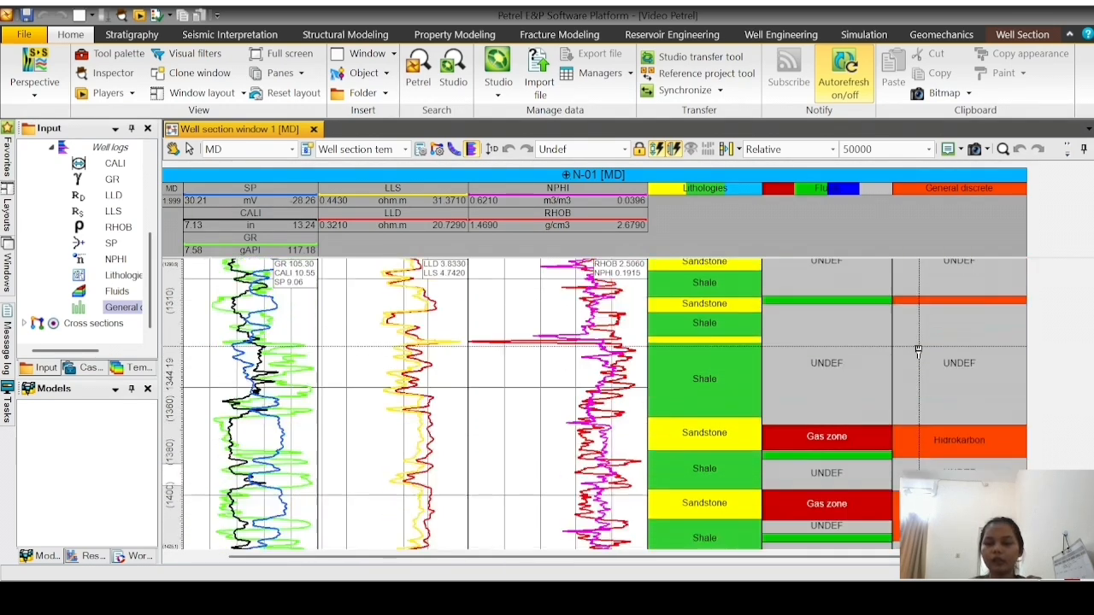
scroll(918, 350, "up", 10)
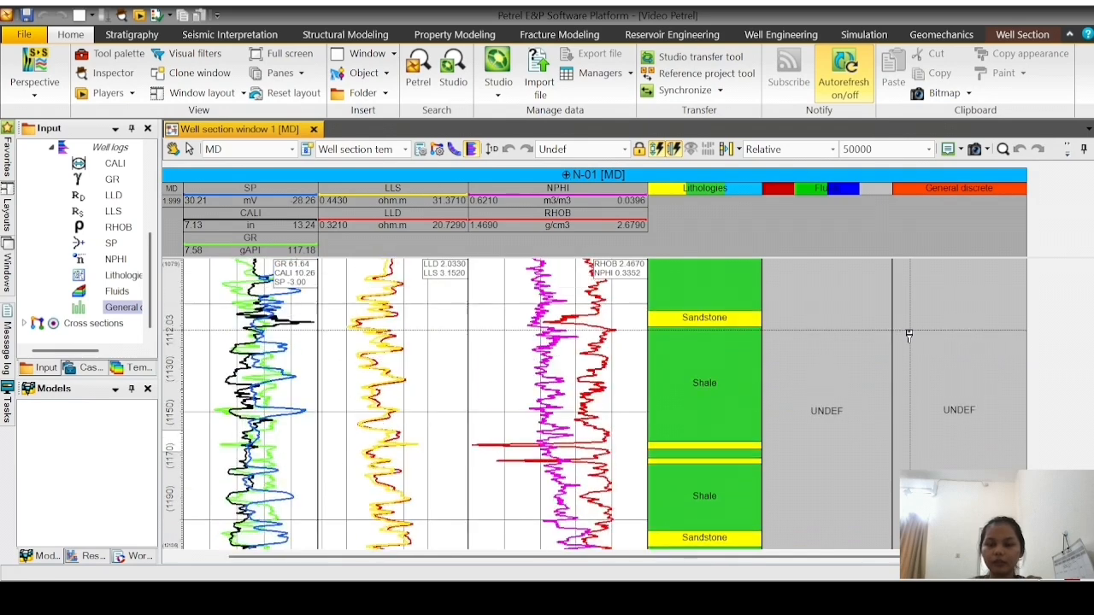
scroll(908, 335, "up", 12)
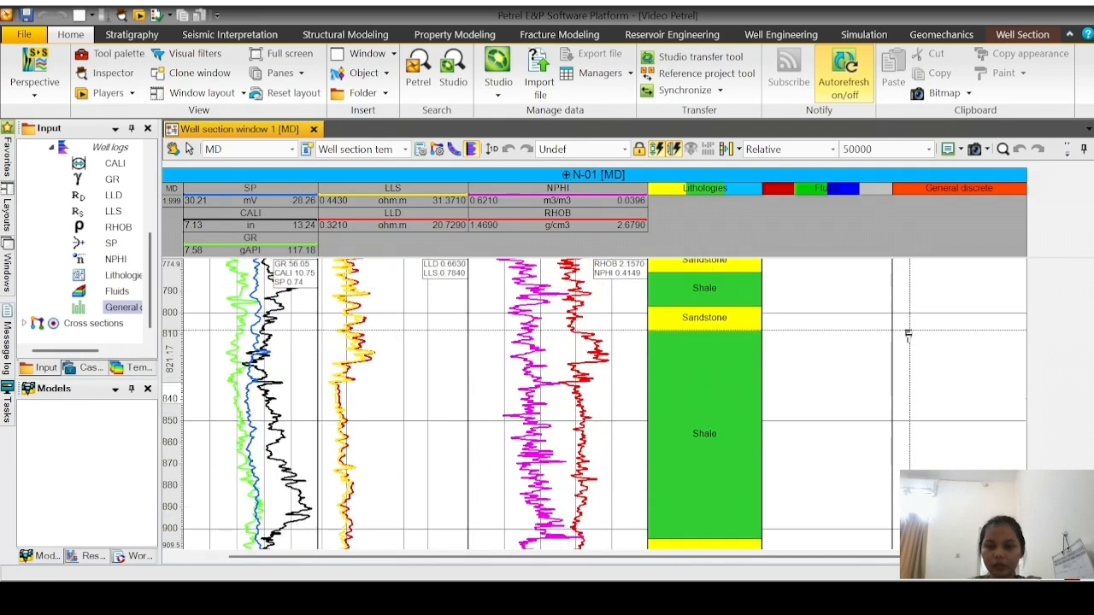
scroll(908, 335, "up", 10)
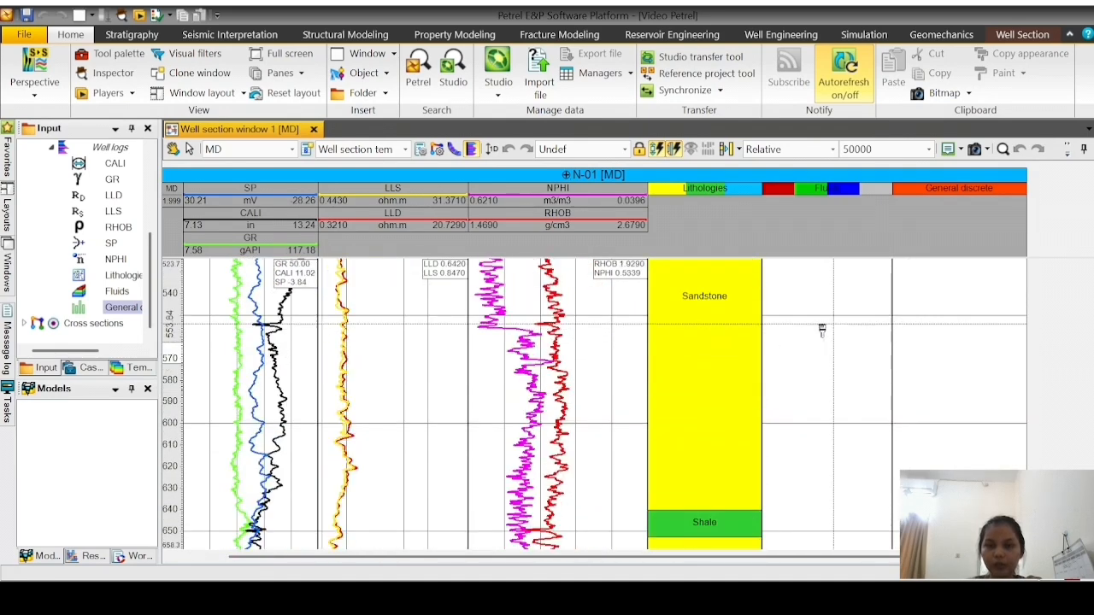
scroll(745, 420, "up", 6)
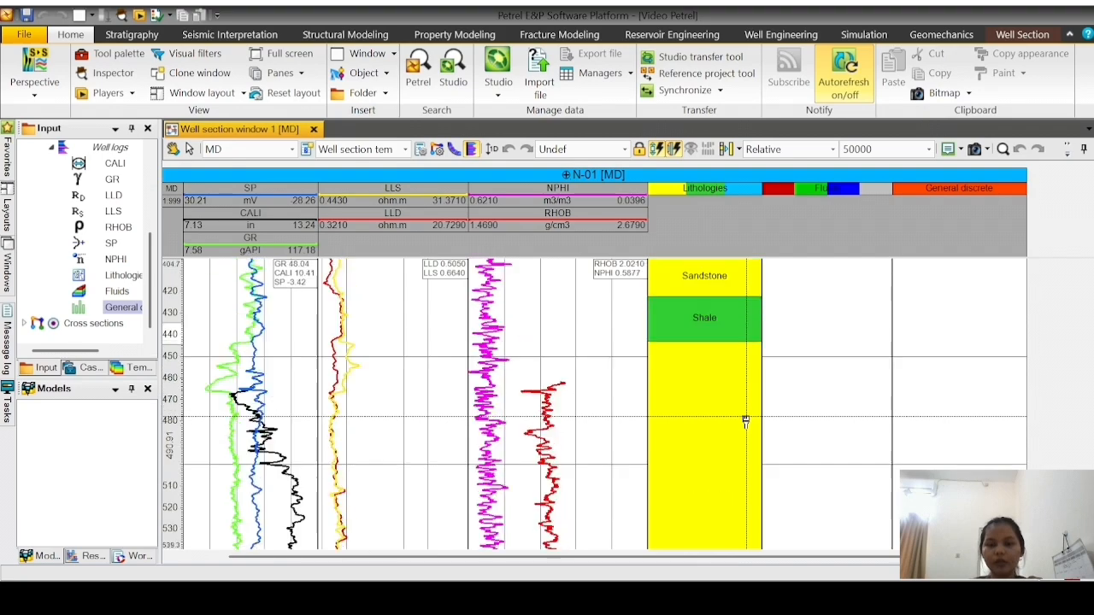
scroll(746, 421, "up", 2)
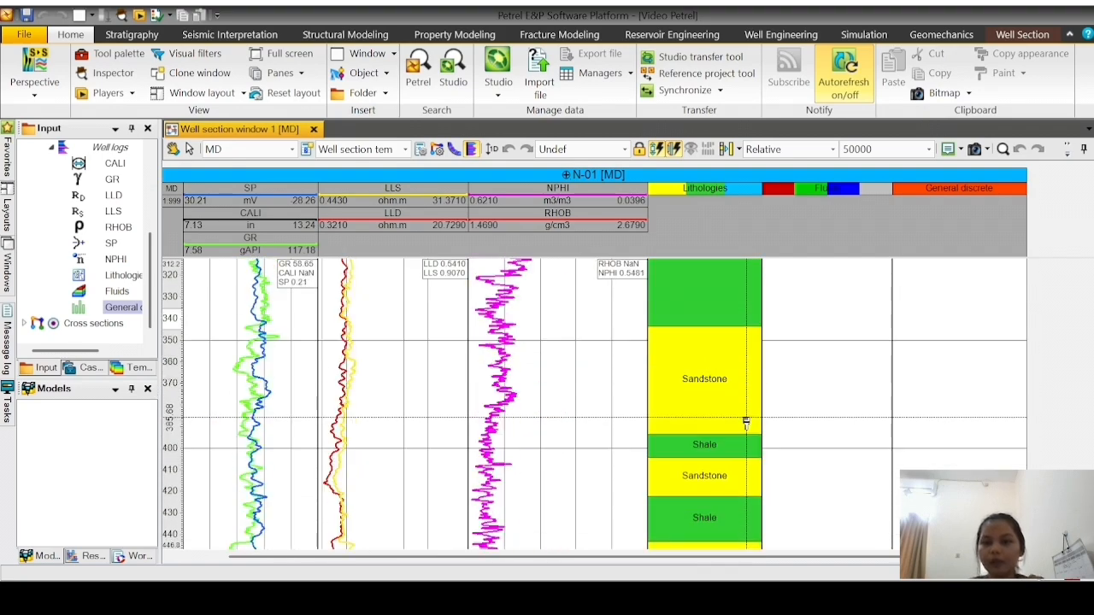
Step: Compare the Fluids zones with the Hidrokarbon intervals from about 520 MD down to 1790 MD and back up to about 1170 MD
scroll(746, 421, "down", 10)
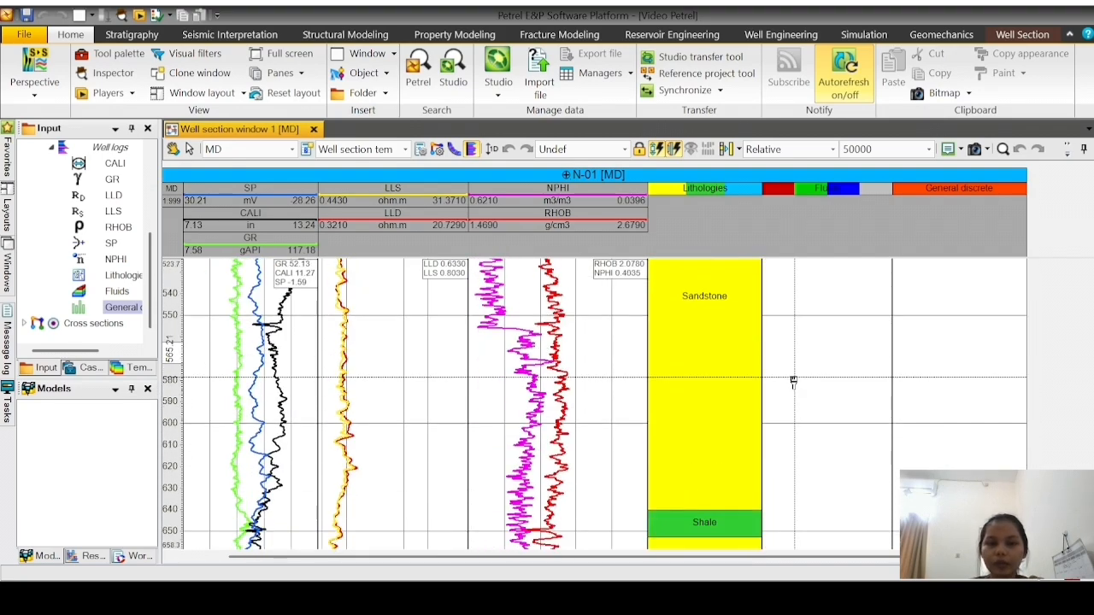
scroll(793, 382, "down", 9)
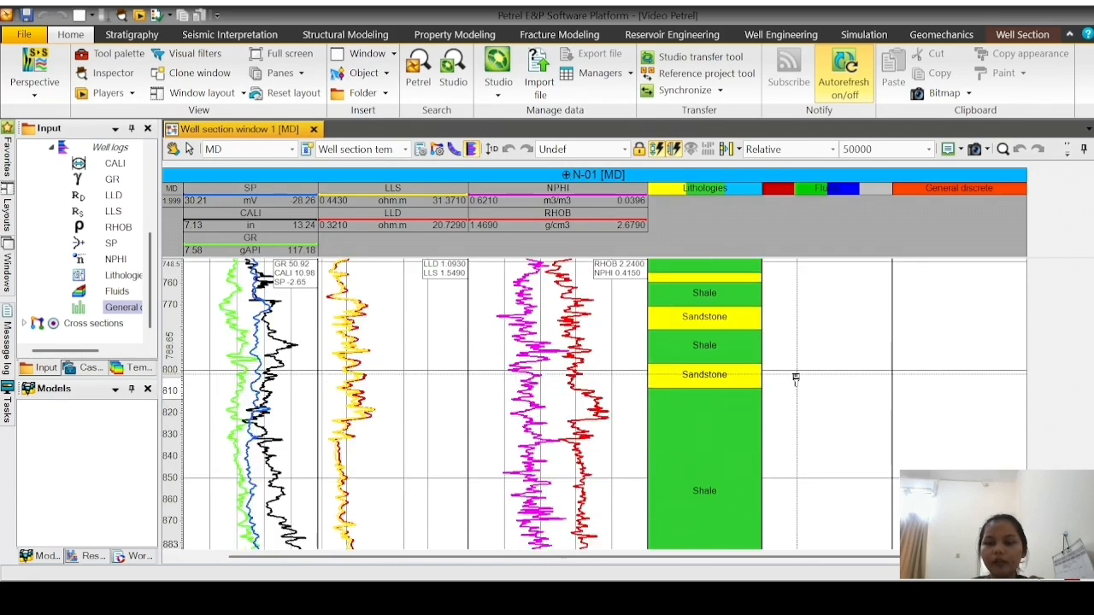
scroll(798, 382, "down", 4)
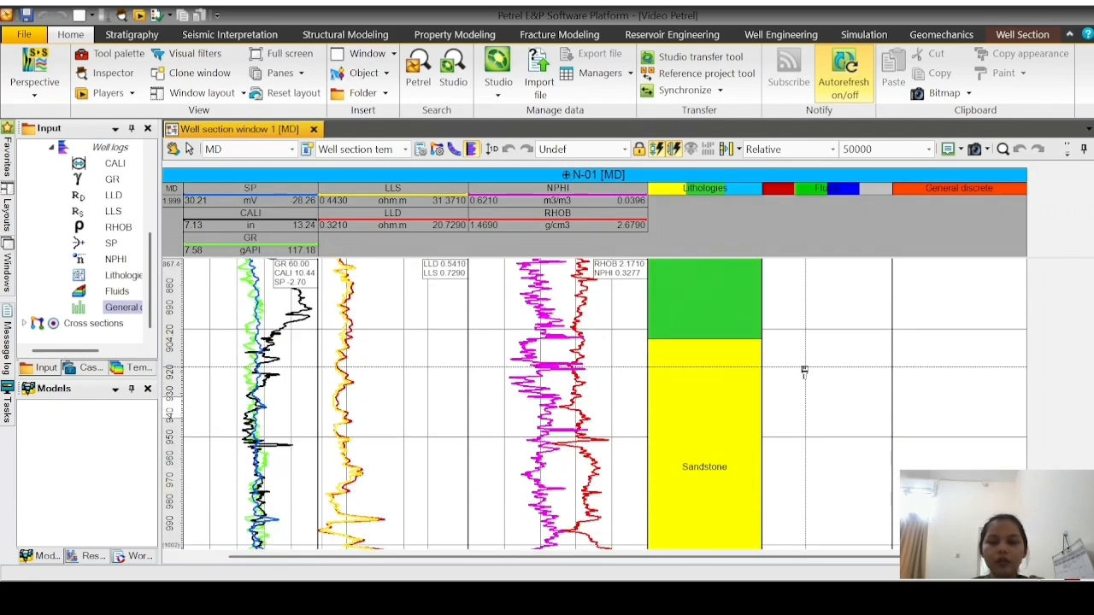
scroll(803, 370, "down", 2)
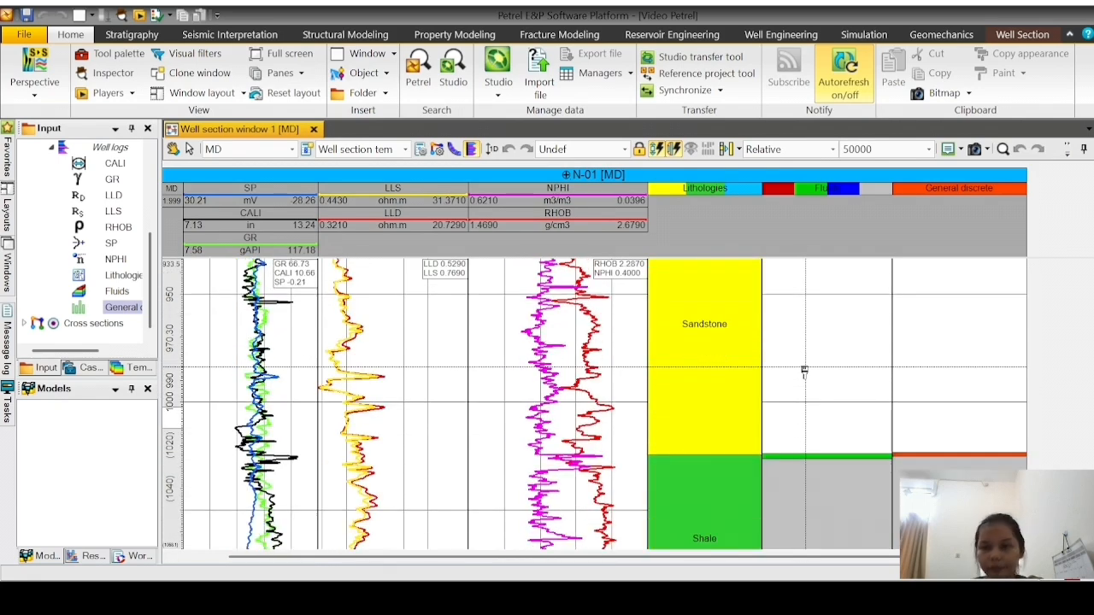
scroll(855, 380, "down", 2)
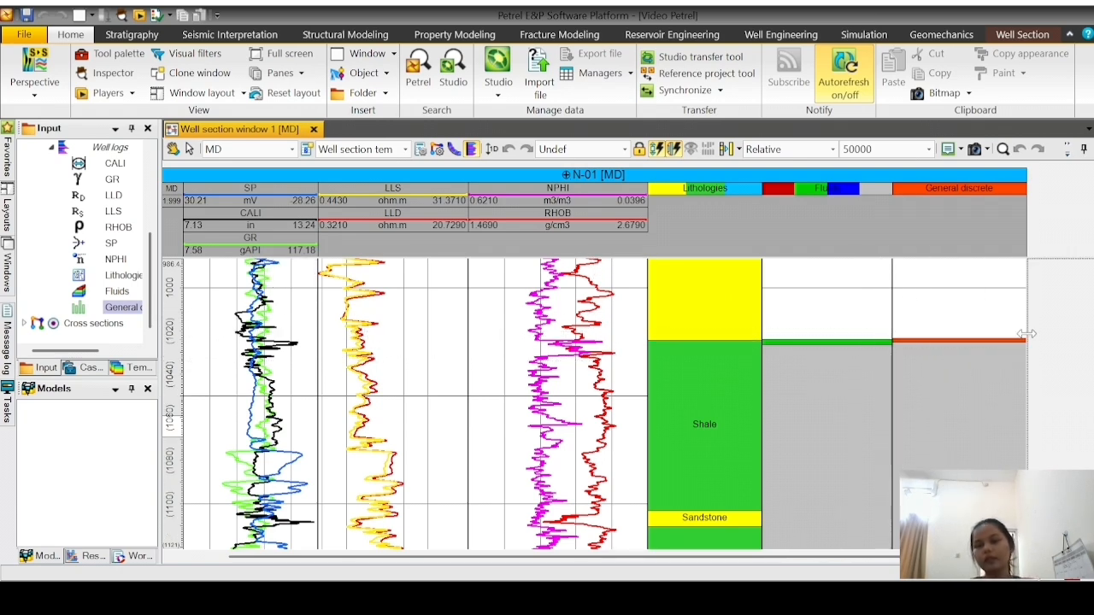
scroll(935, 319, "down", 8)
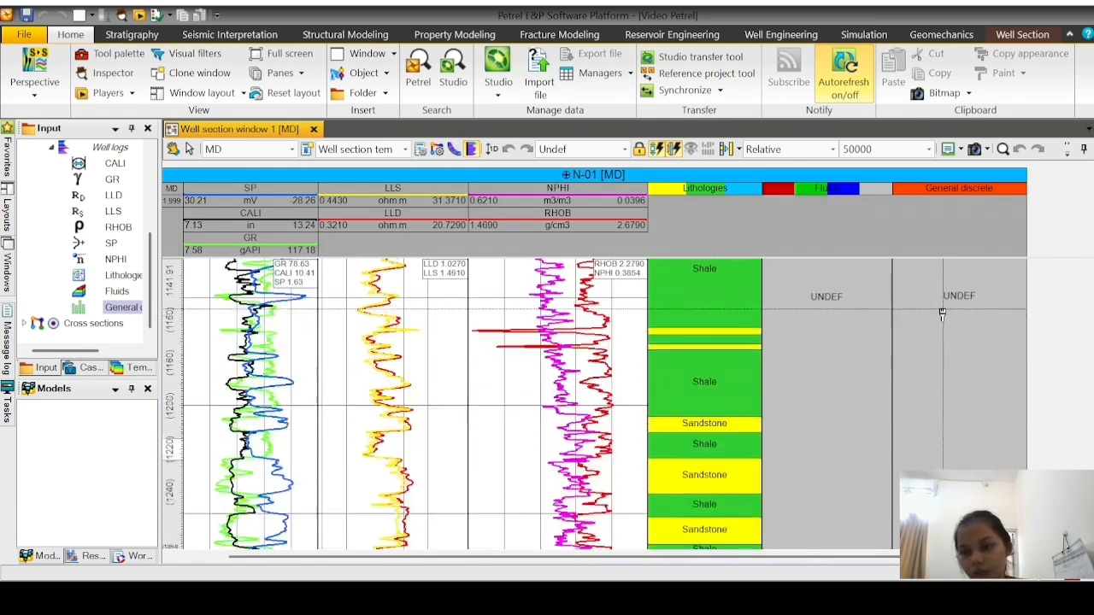
scroll(948, 301, "down", 7)
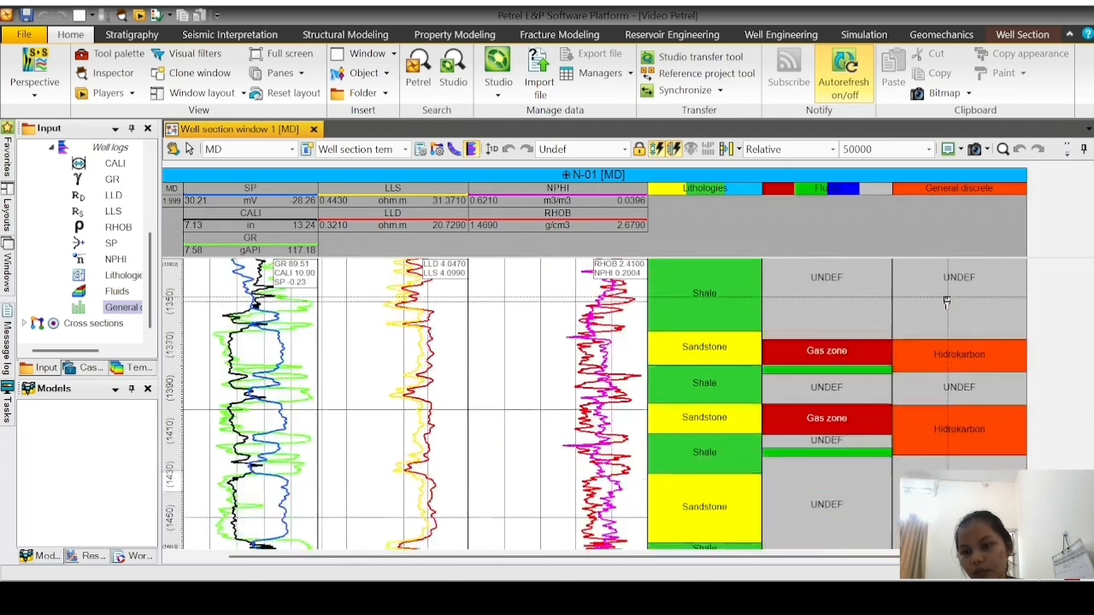
scroll(947, 300, "down", 6)
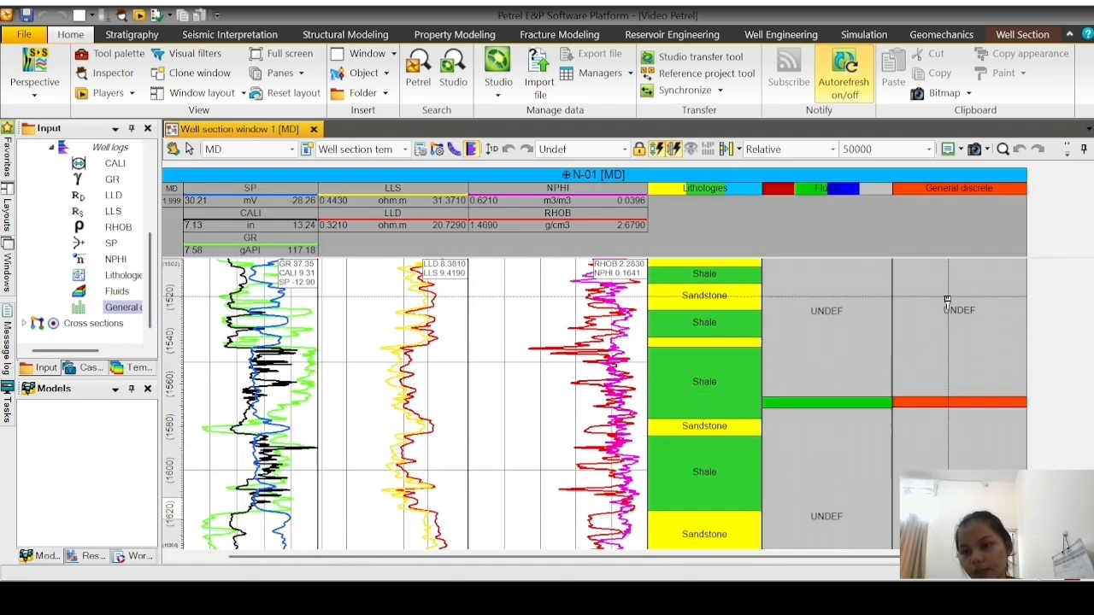
scroll(947, 301, "down", 3)
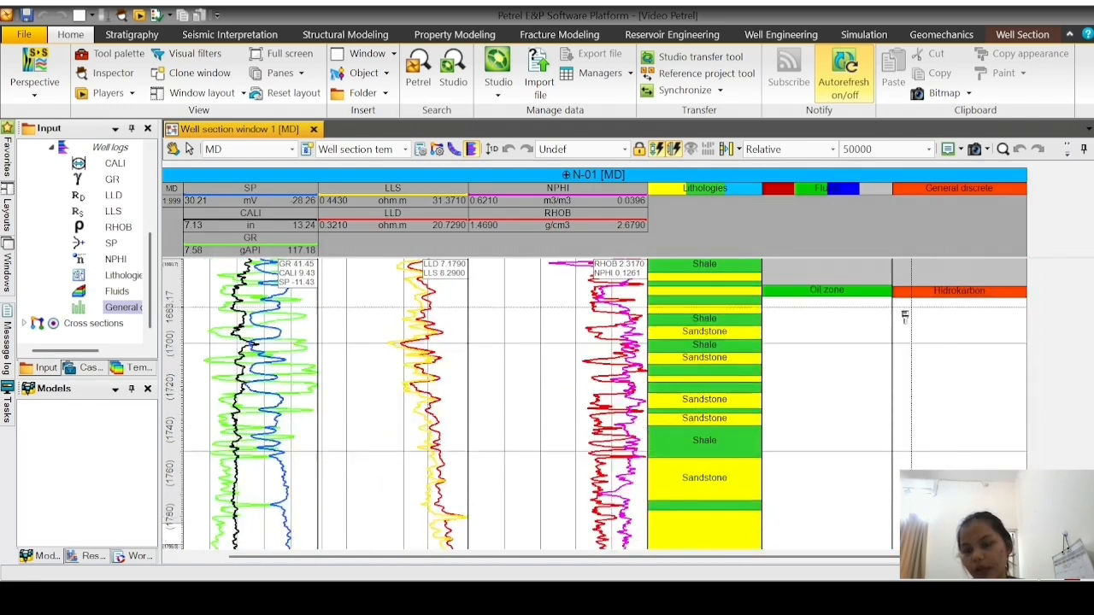
scroll(808, 342, "up", 4)
scroll(808, 342, "up", 3)
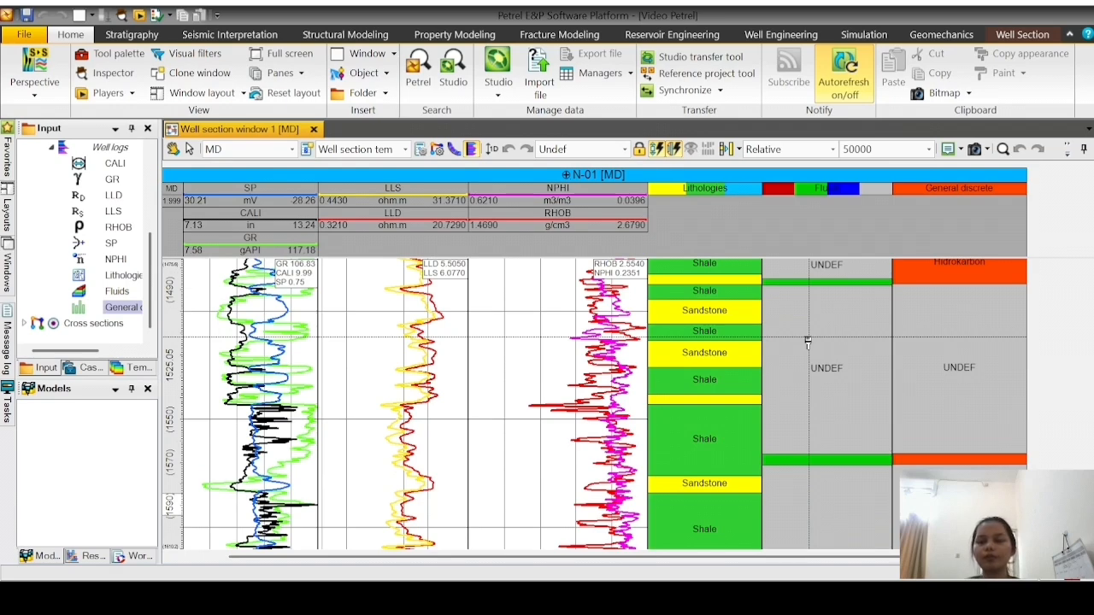
scroll(808, 342, "up", 8)
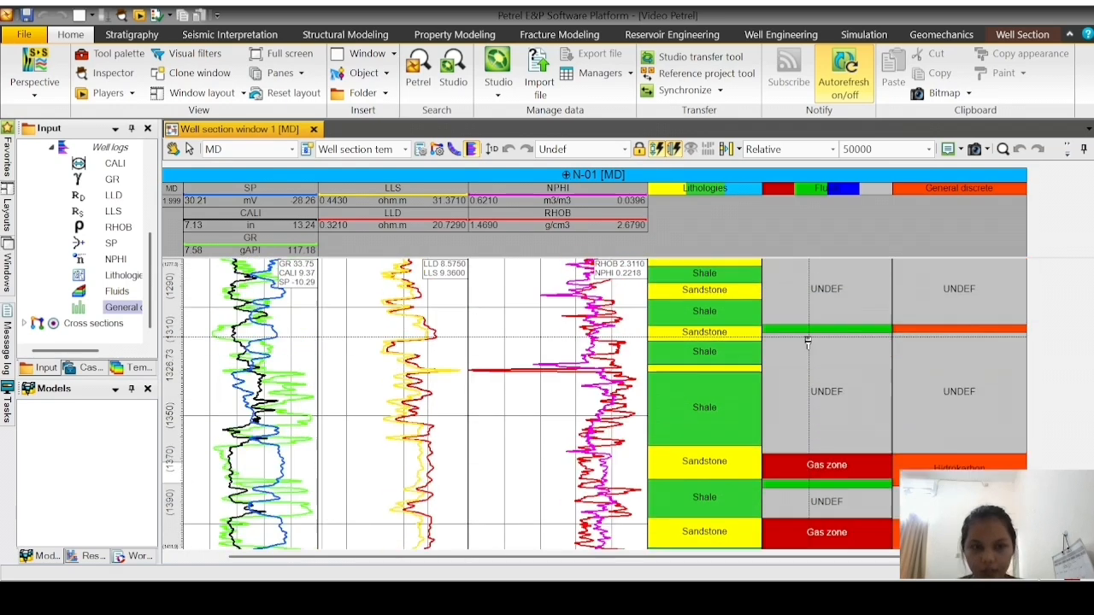
scroll(807, 342, "up", 4)
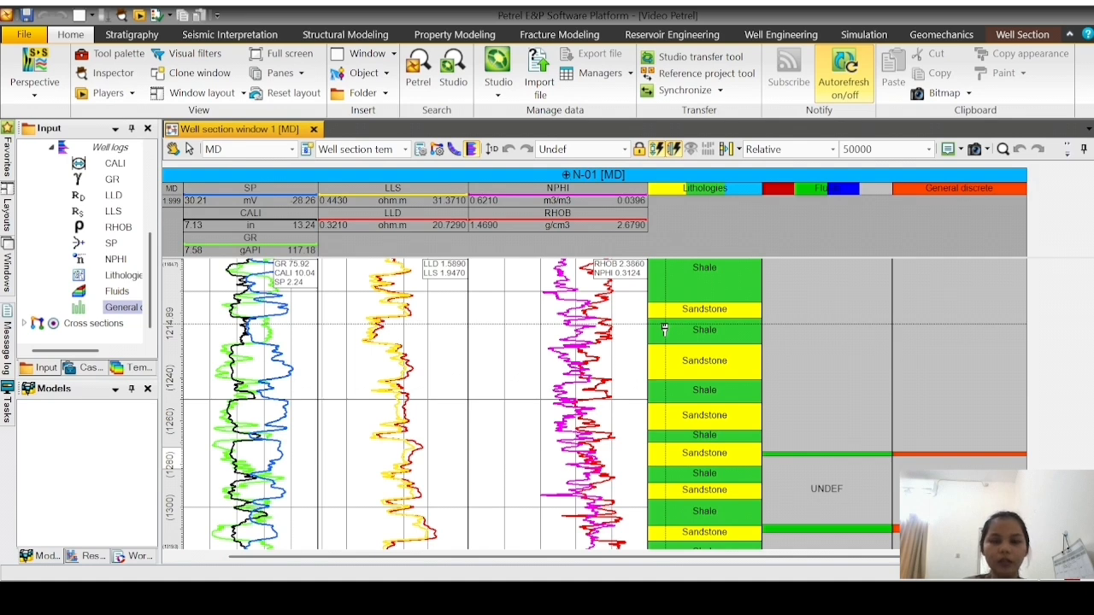
scroll(664, 329, "up", 2)
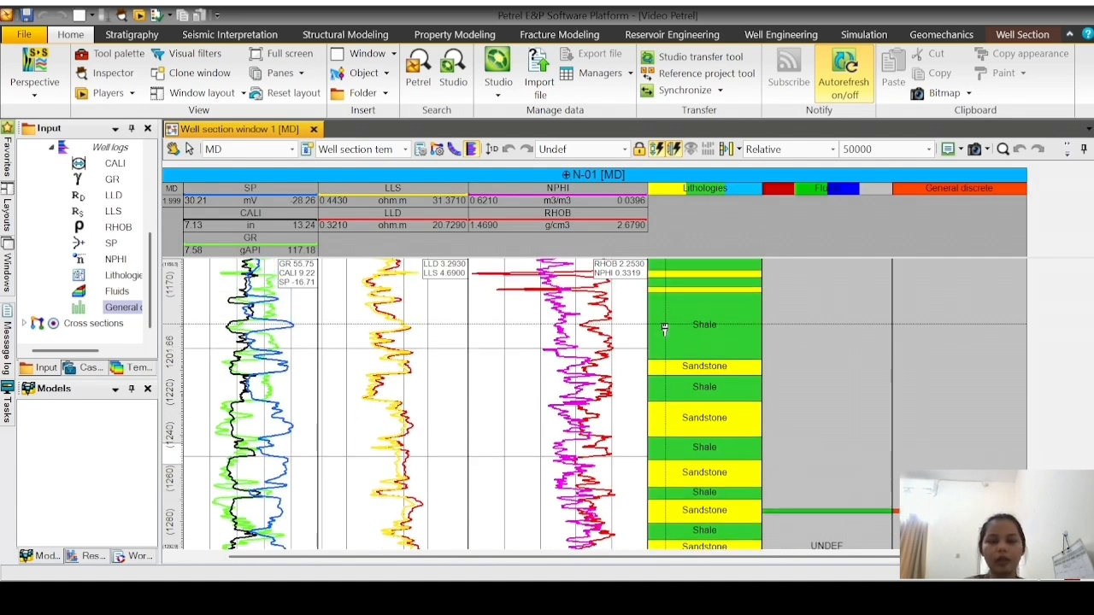